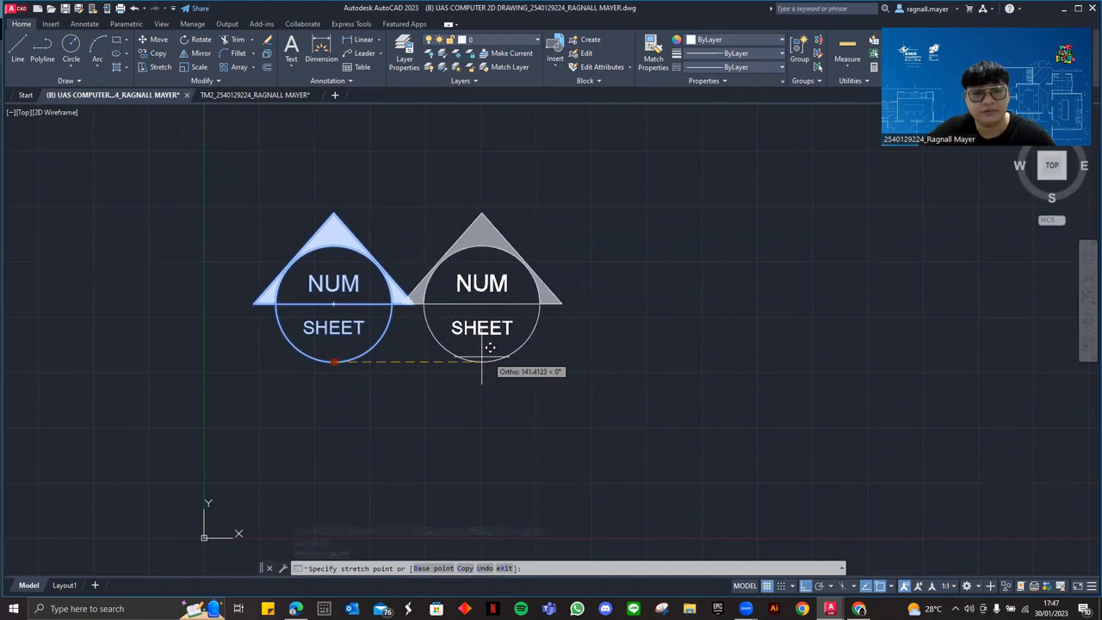
Move the existing NUM/SHEET section symbol a short distance horizontally to the right and clear the selection
click(396, 366)
click(570, 334)
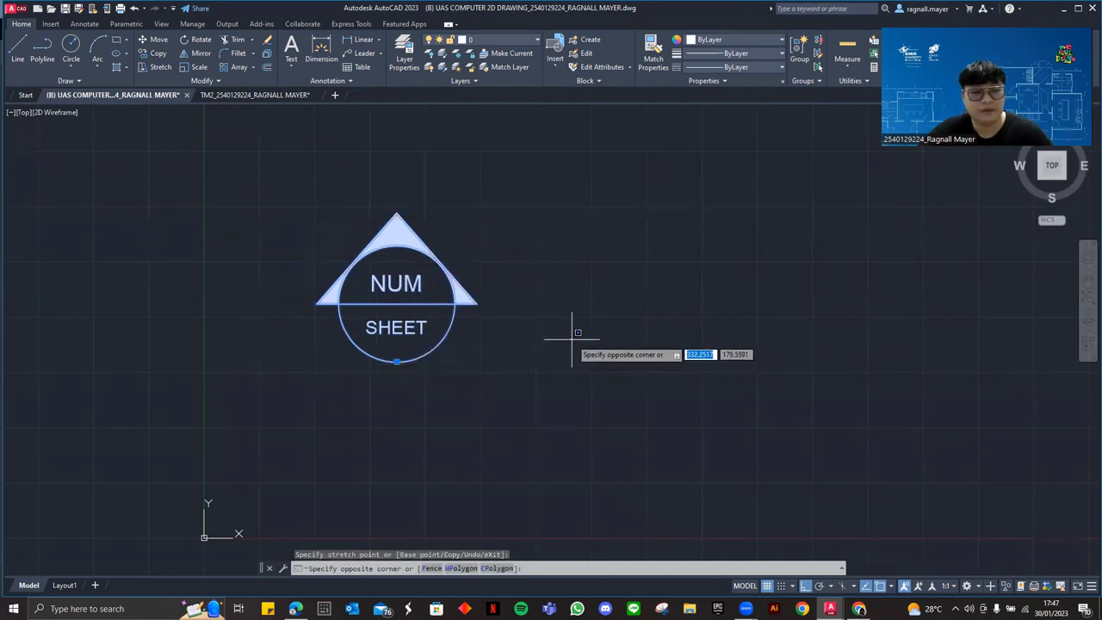
key(Escape)
key(Escape)
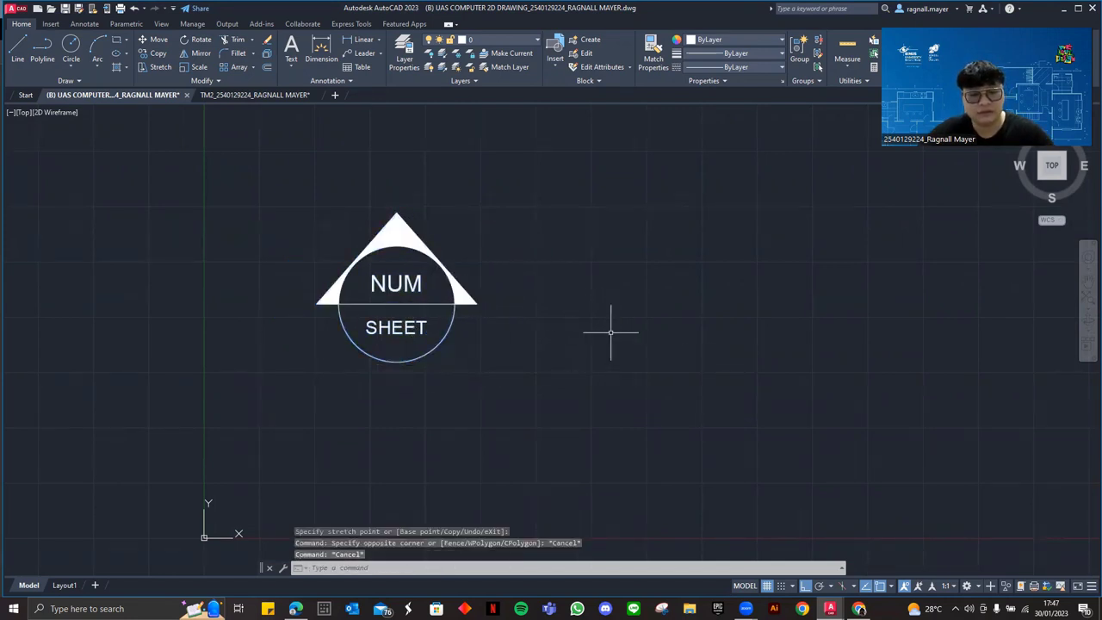
Draw a circle with a radius of 50 to the right of the existing section symbol
text(c)
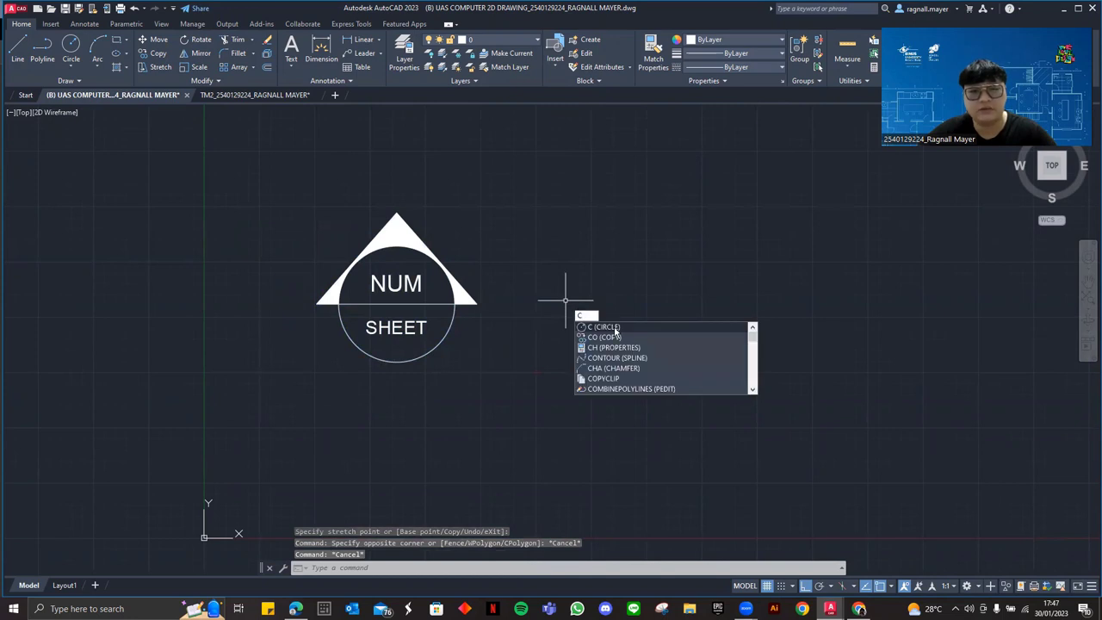
click(615, 328)
click(594, 308)
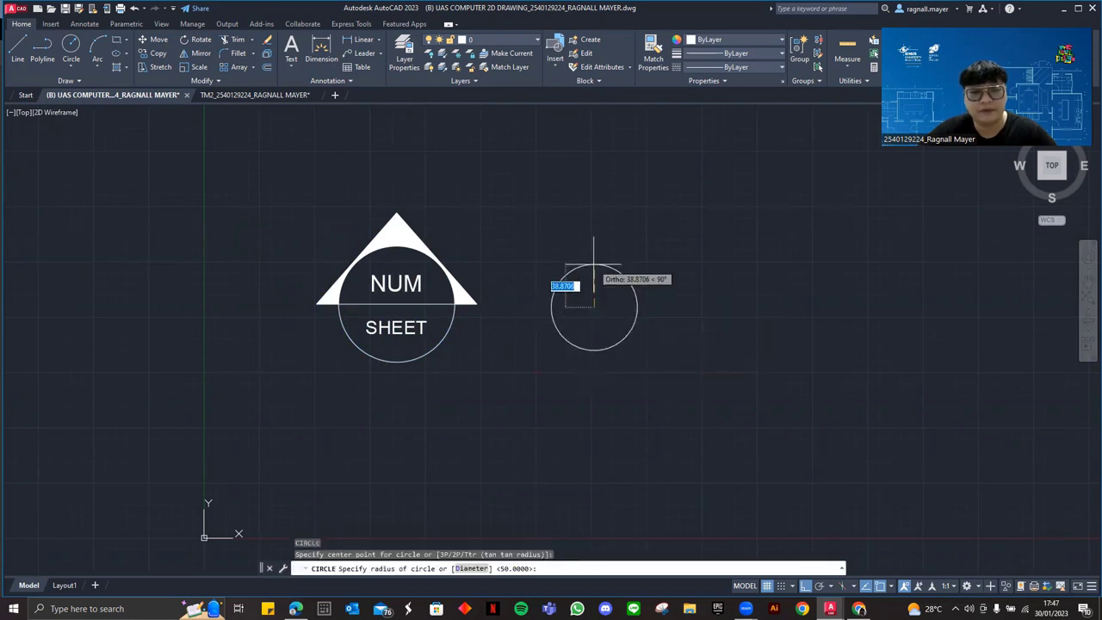
text(5)
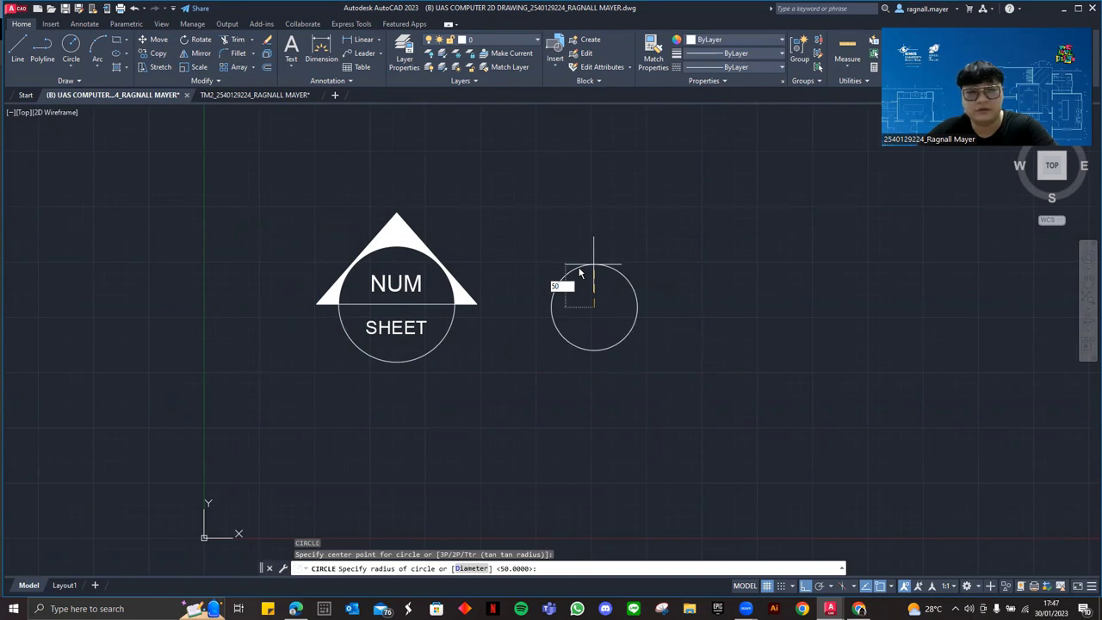
text(0)
key(Return)
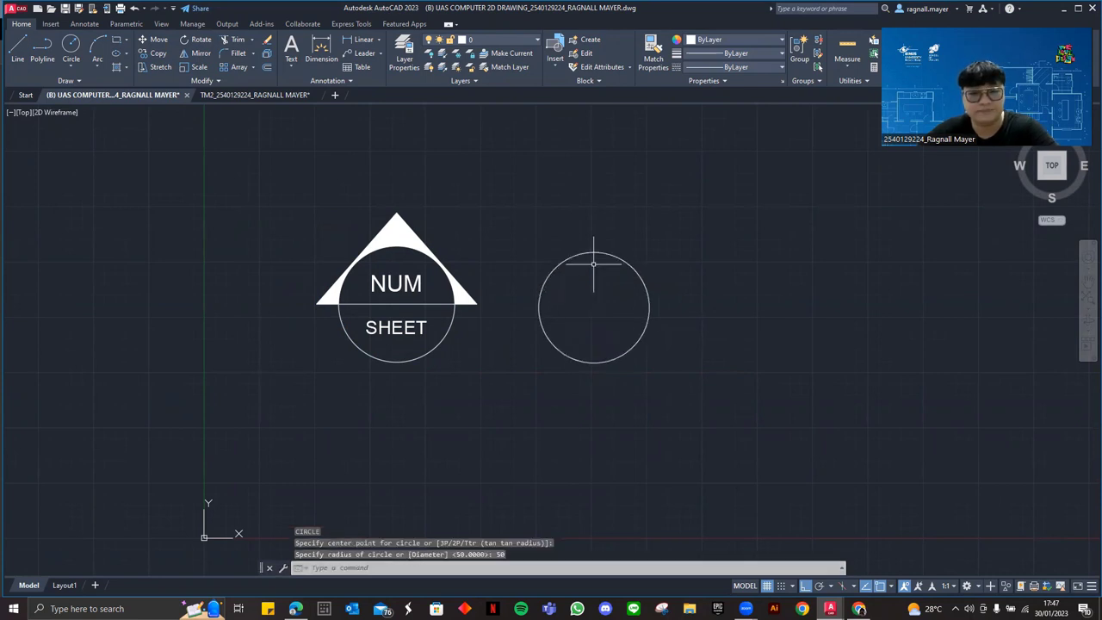
Draw a horizontal line across the new circle's diameter and continue it a short way past its right quadrant
text(l)
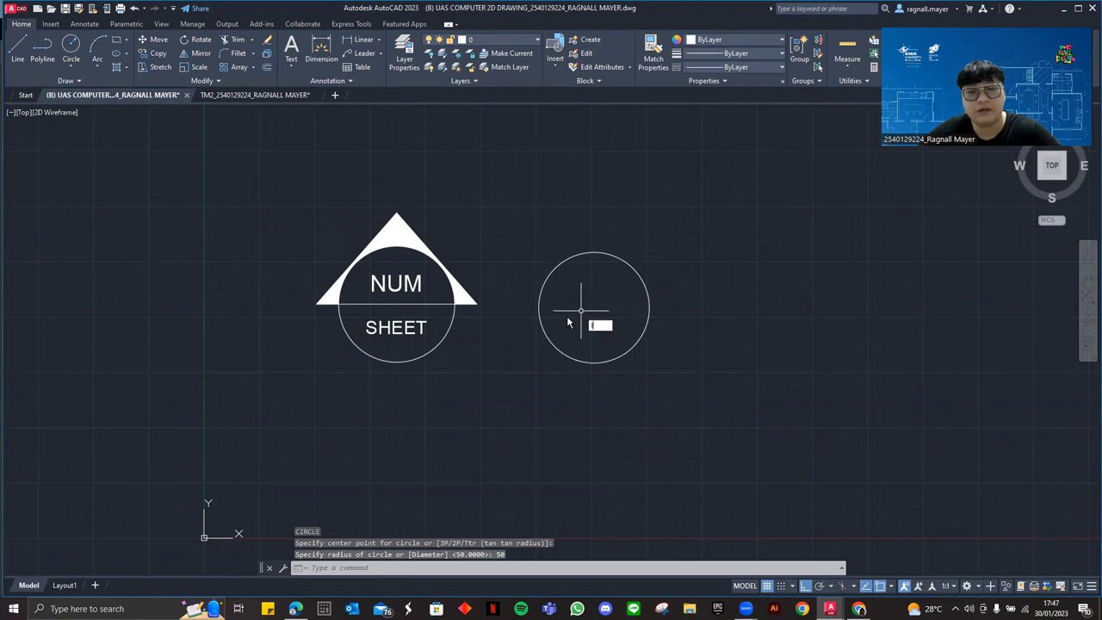
key(Return)
click(539, 307)
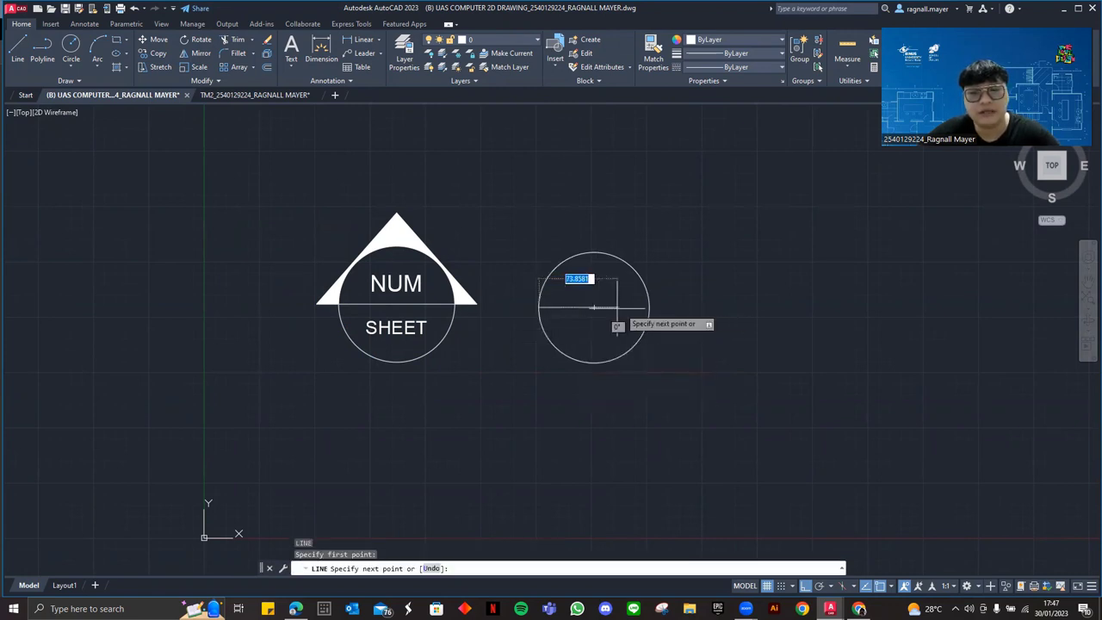
click(649, 307)
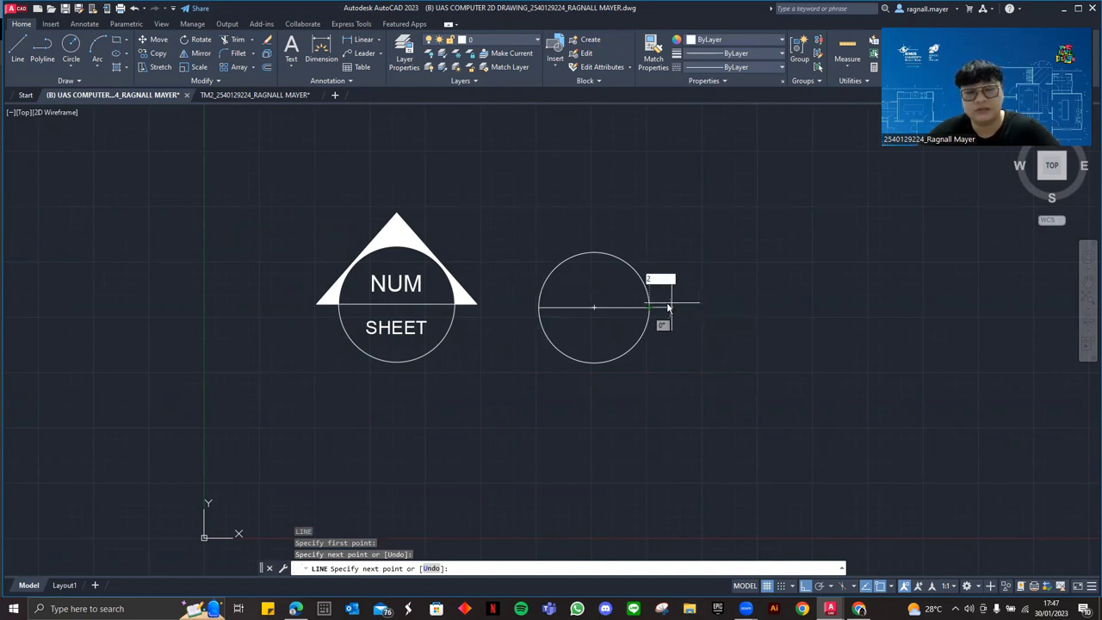
key(Return)
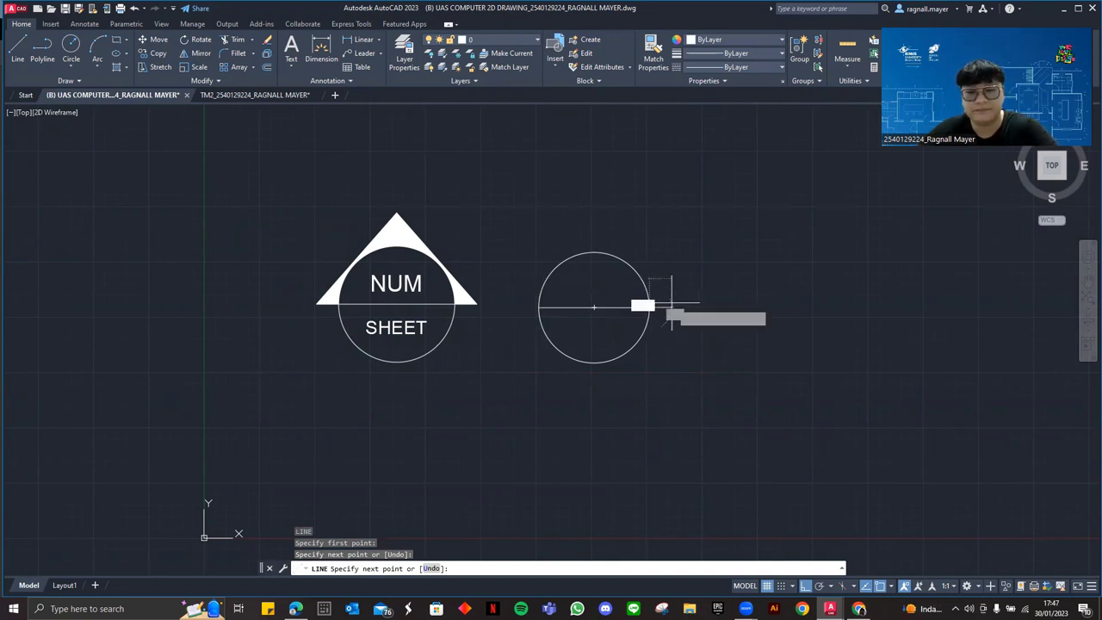
key(Escape)
Draw a line 30 units straight up from the circle's top quadrant, continuing diagonally to the horizontal line's right end
key(space)
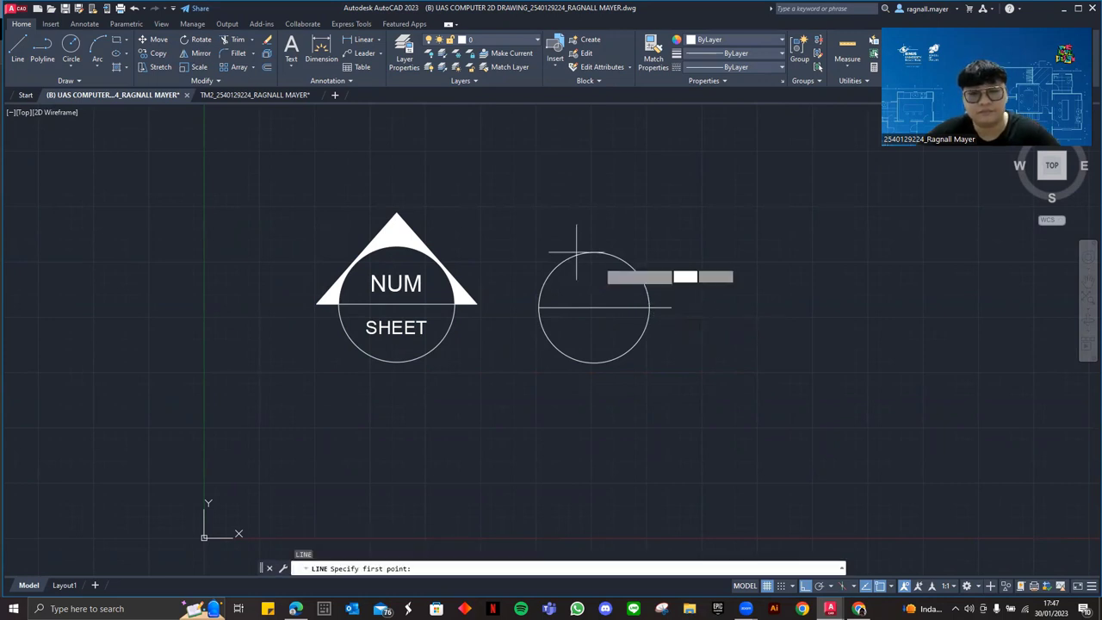
click(594, 253)
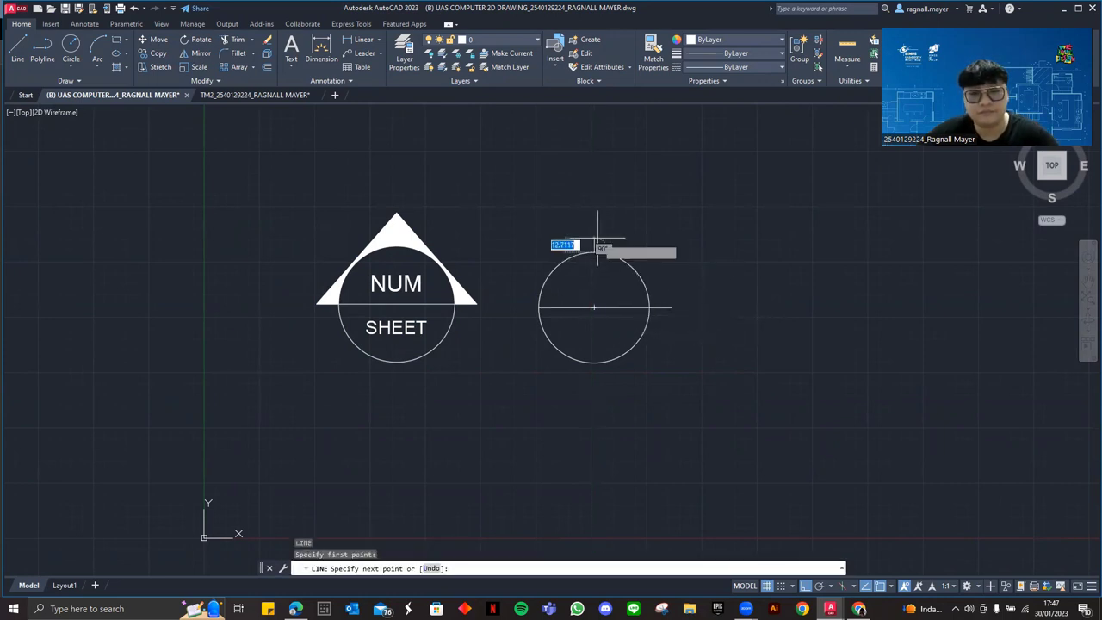
text(30)
key(Return)
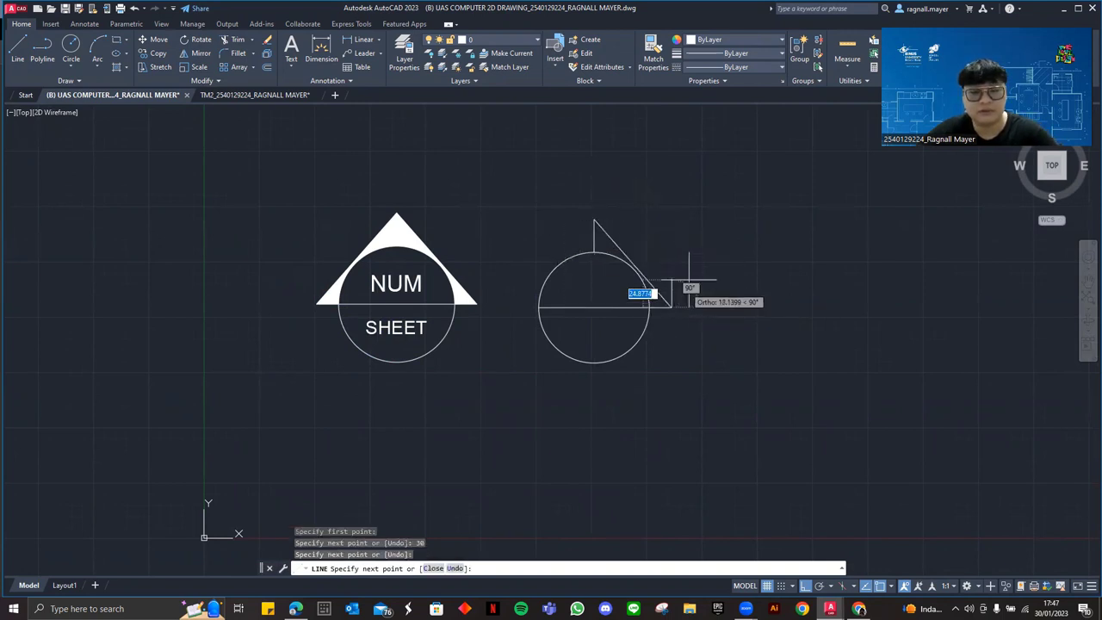
click(672, 306)
key(Escape)
Mirror the diagonal line and the short right-hand segment about the circle's vertical centre axis, keeping the source objects
click(688, 321)
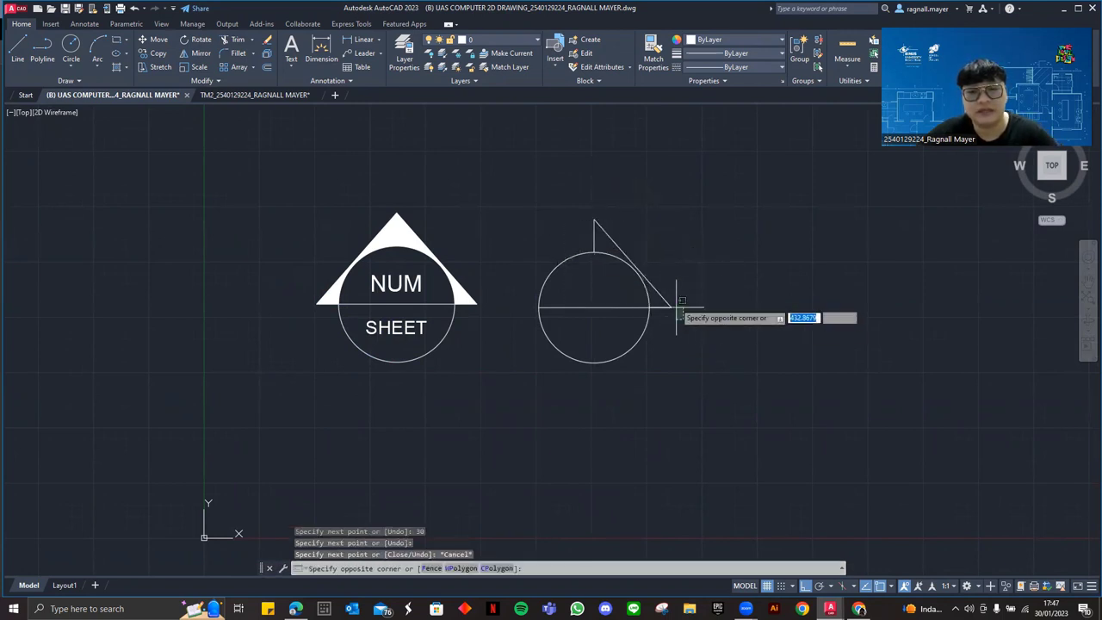
click(657, 270)
text(MIRROR)
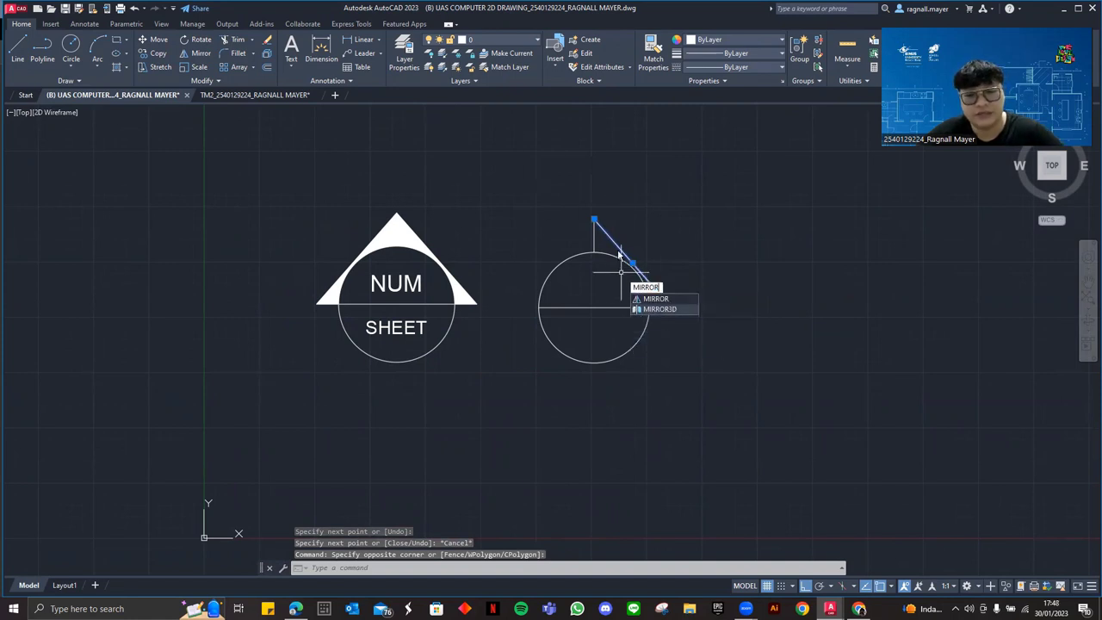
key(Return)
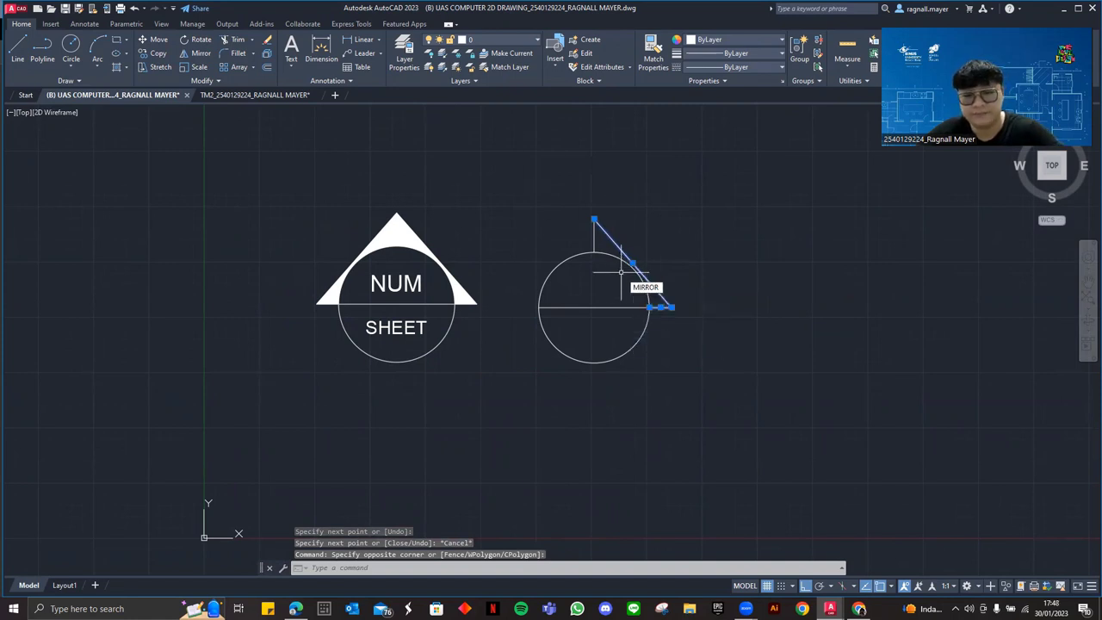
click(594, 221)
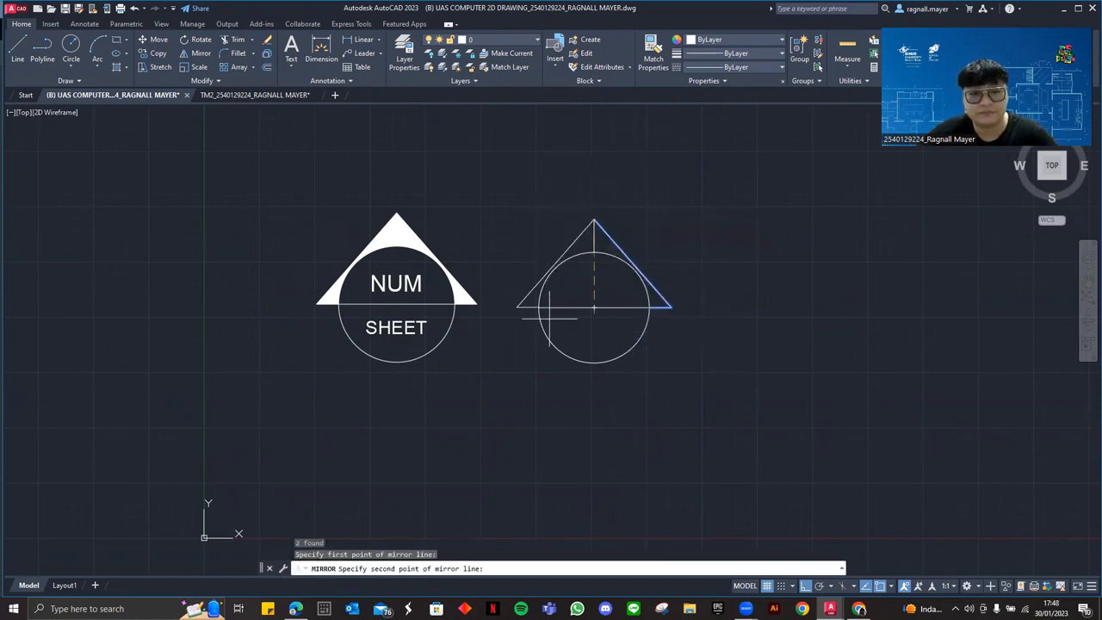
click(607, 331)
key(Return)
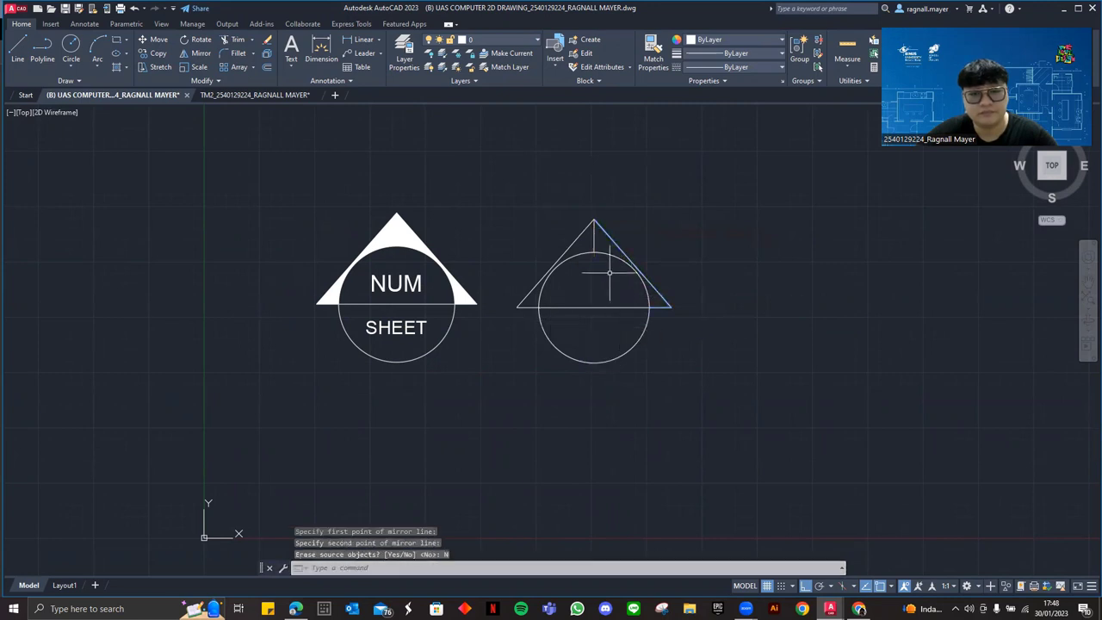
Delete the short vertical line between the triangle's apex and the top of the circle
click(604, 245)
click(585, 241)
key(Delete)
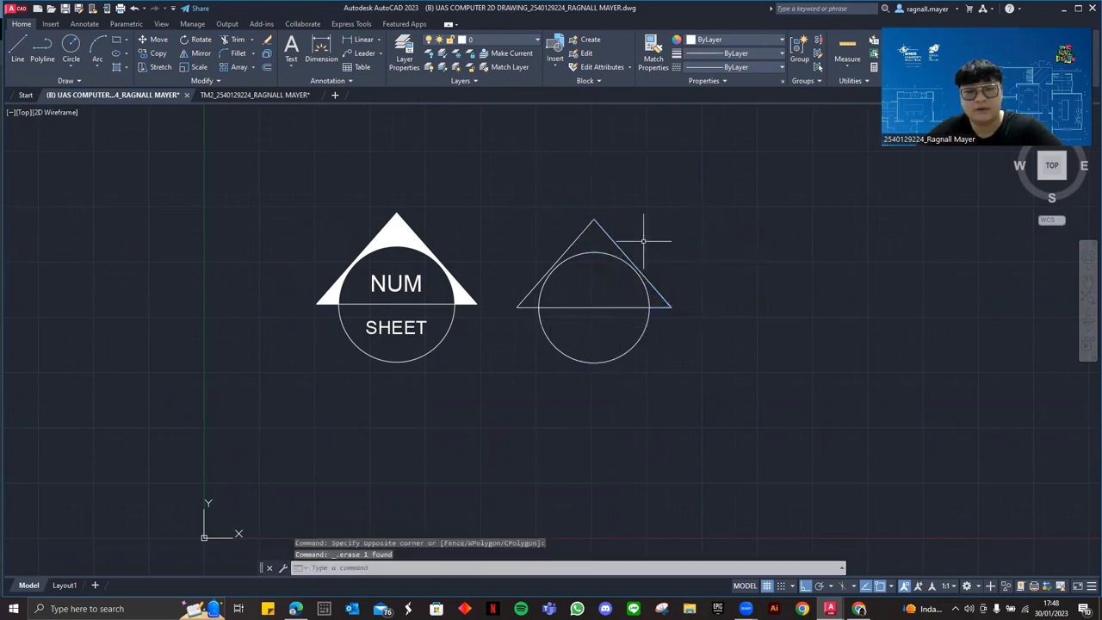
Hatch the area between the triangle and the circle with the SOLID pattern and its color set to ByBlock
scroll(602, 253, up, 2)
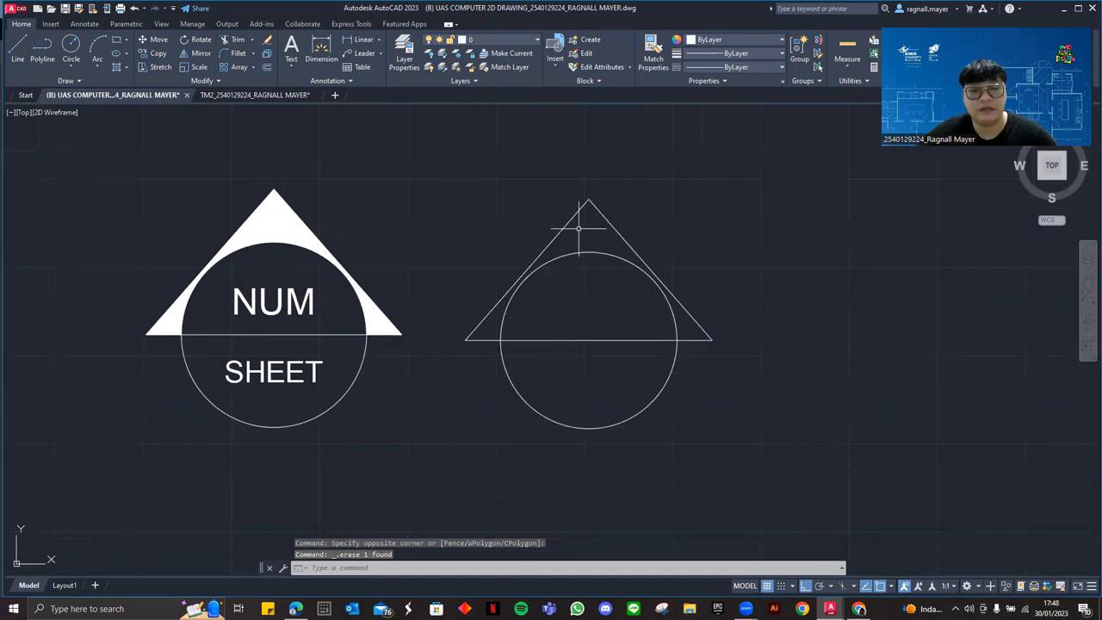
text(h)
key(Return)
text(h)
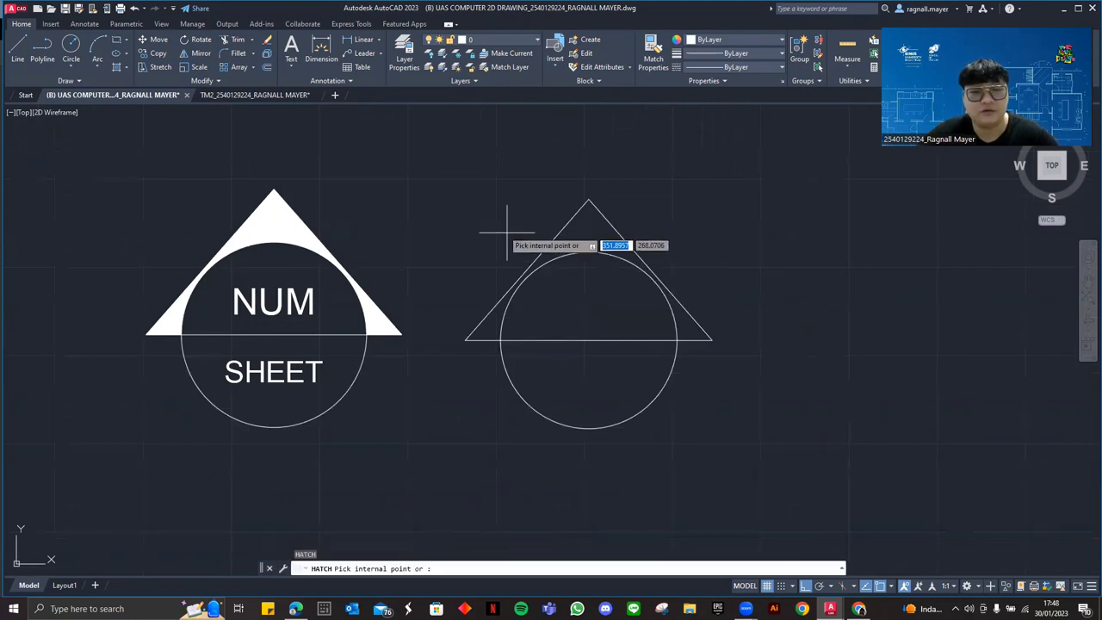
key(Return)
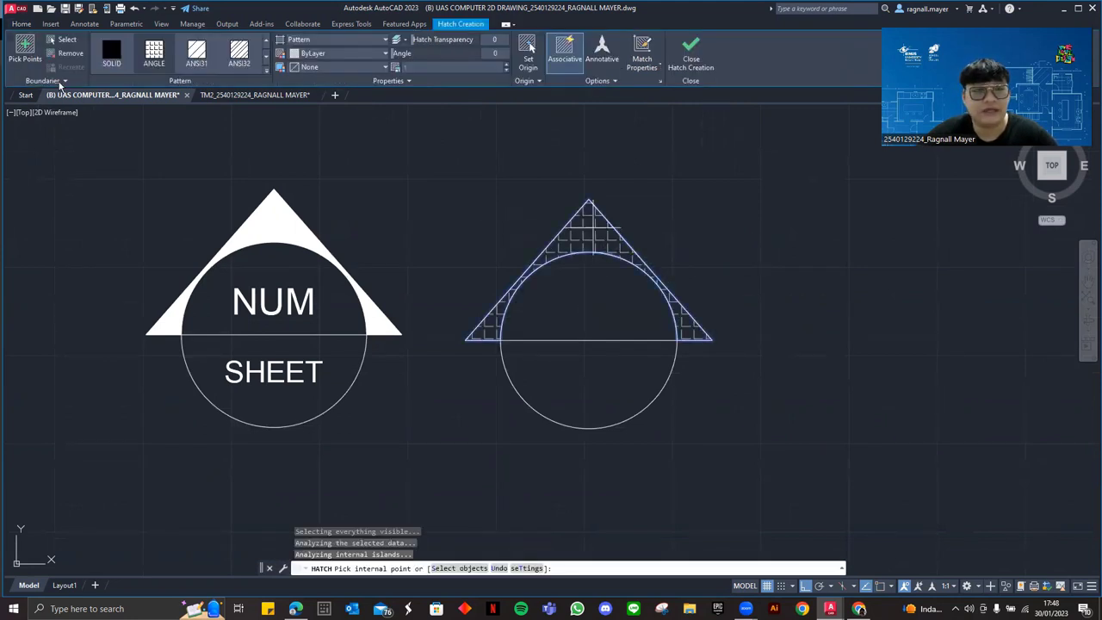
click(111, 56)
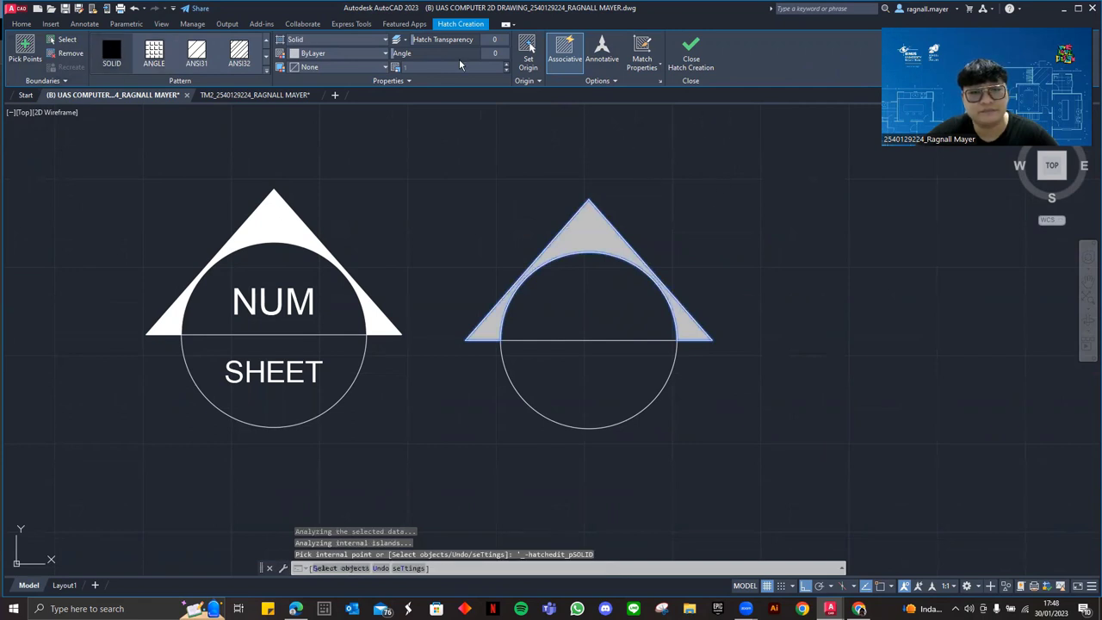
click(384, 53)
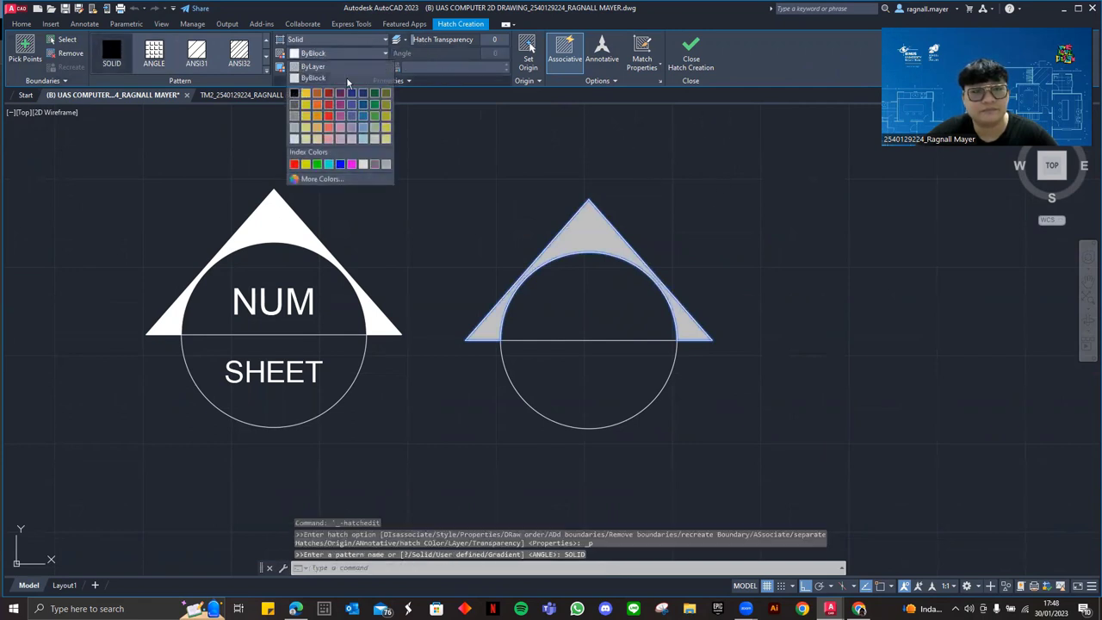
click(318, 76)
click(692, 57)
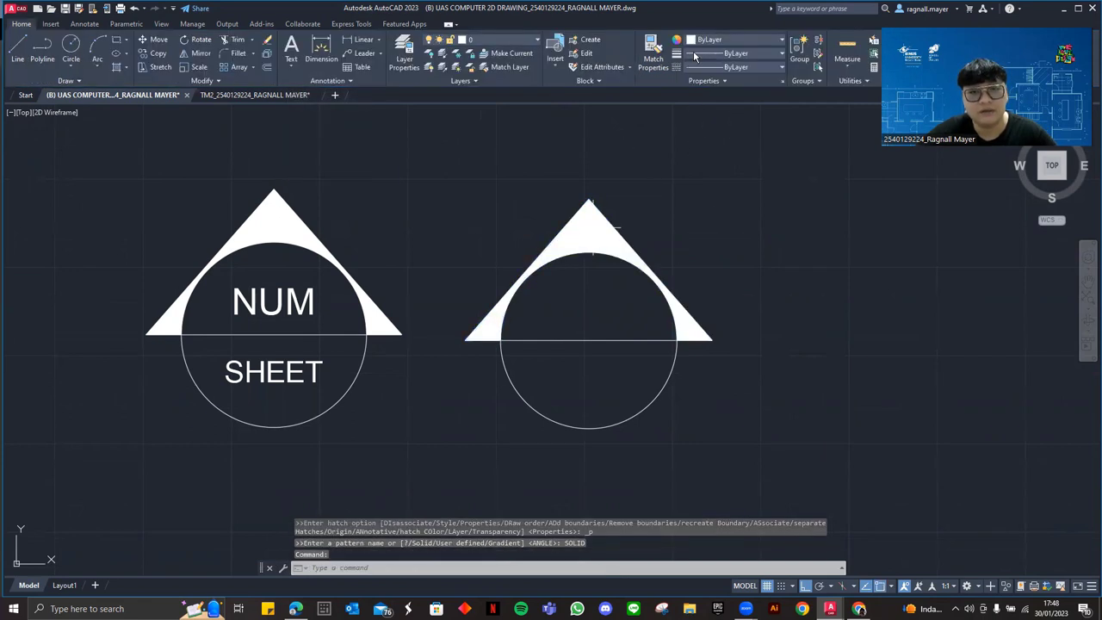
Select the whole new symbol and start a block definition named SECTION CUT DRAWING SYMBOL
scroll(707, 279, down, 3)
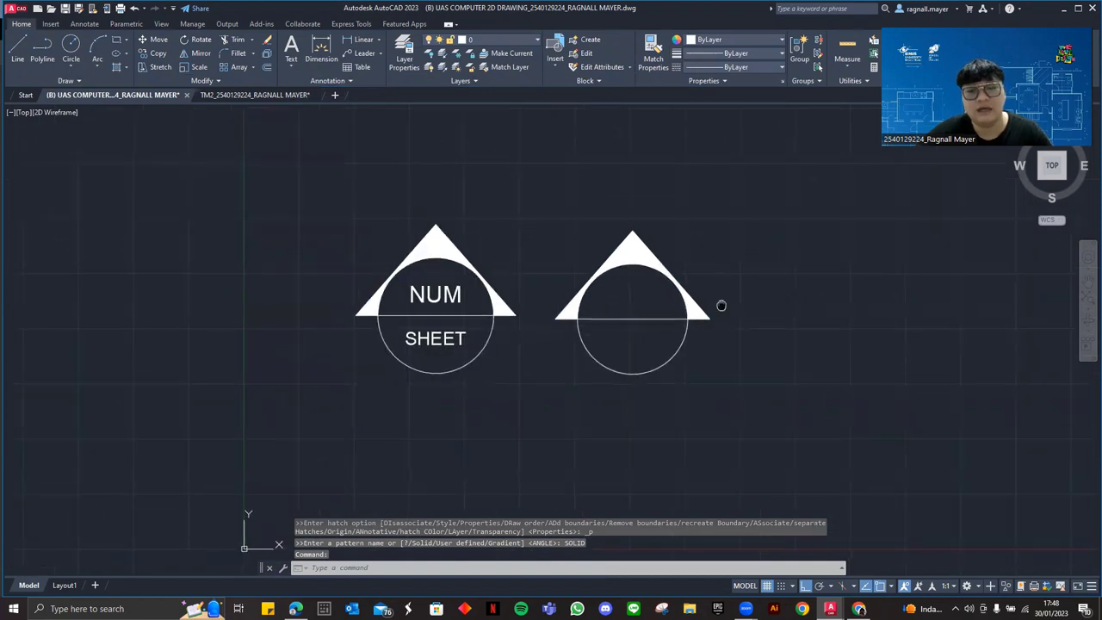
click(744, 408)
click(492, 162)
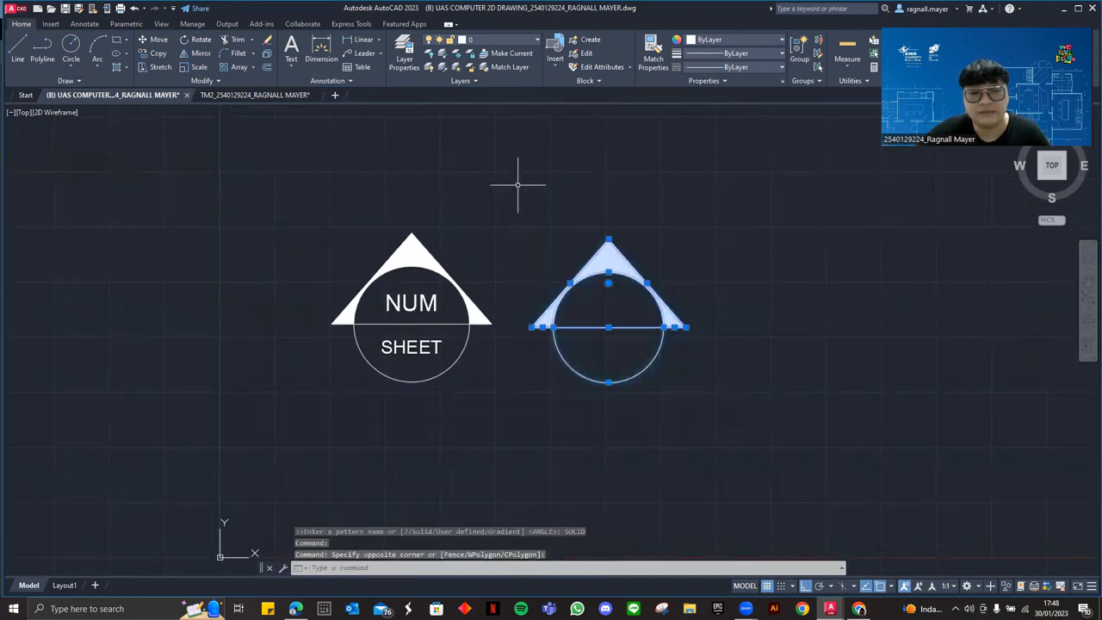
right_click(592, 305)
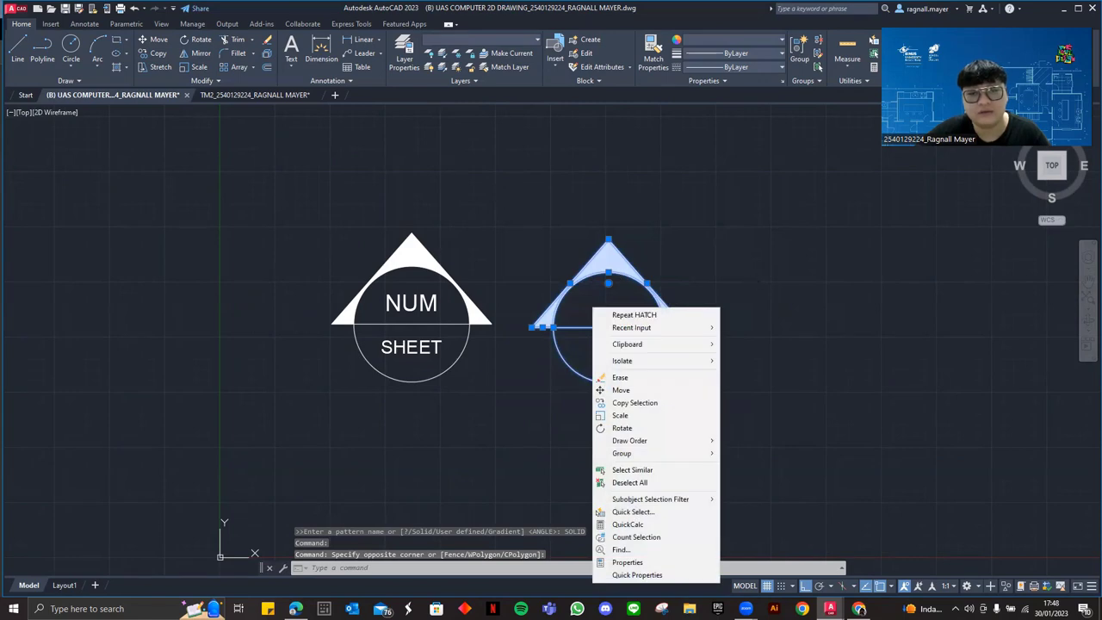
click(745, 270)
click(748, 273)
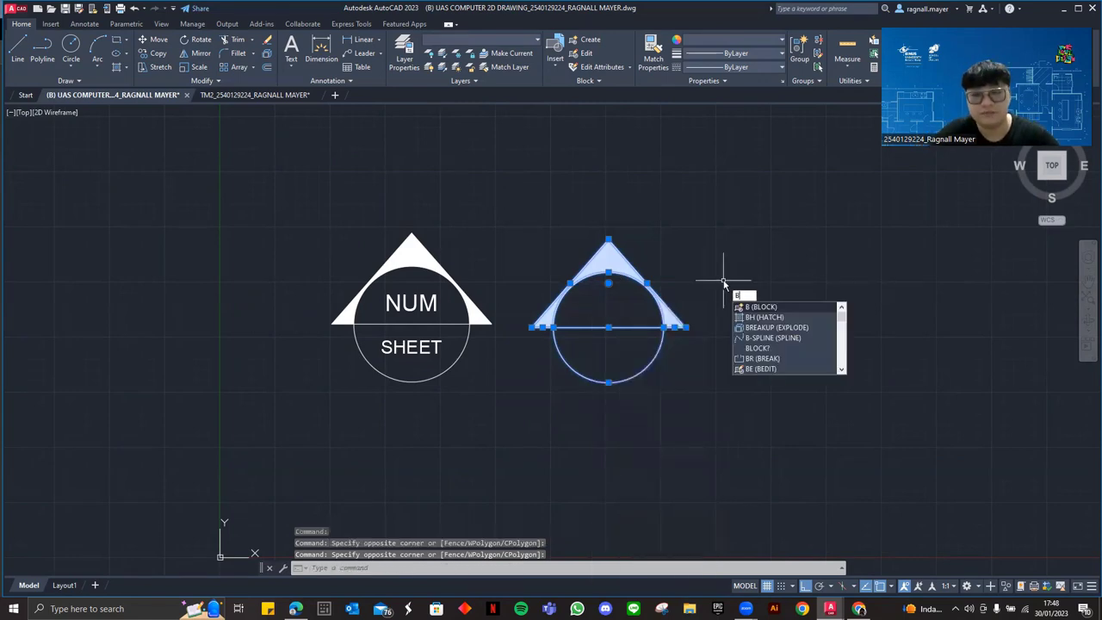
text(Block)
key(Return)
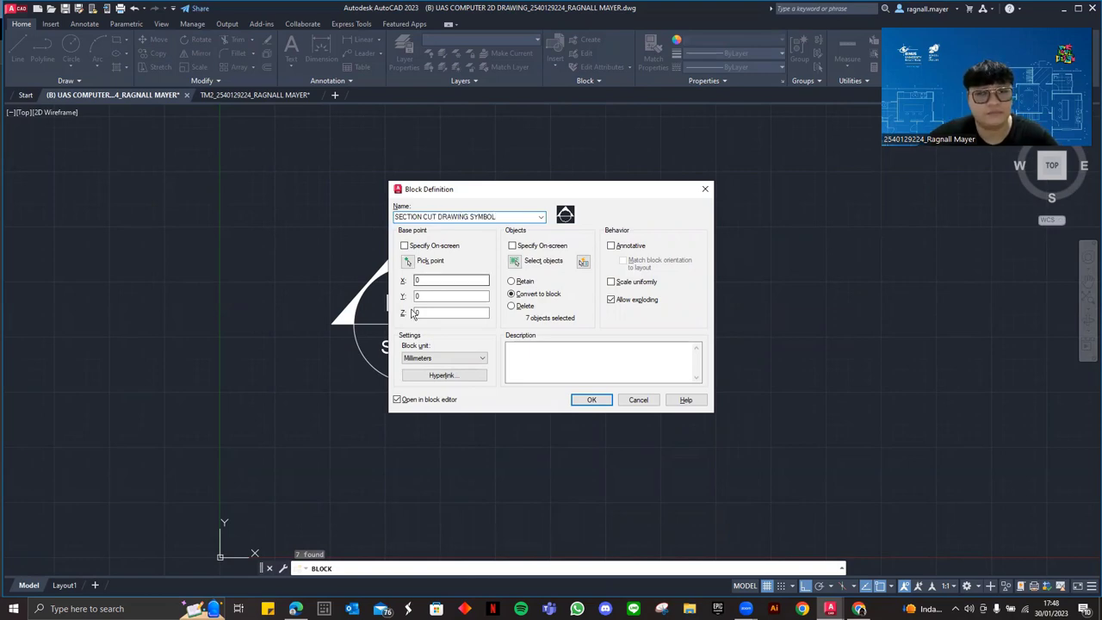
Set the block's base point at the circle's bottom quadrant and create the block, opening it in the Block Editor
click(409, 261)
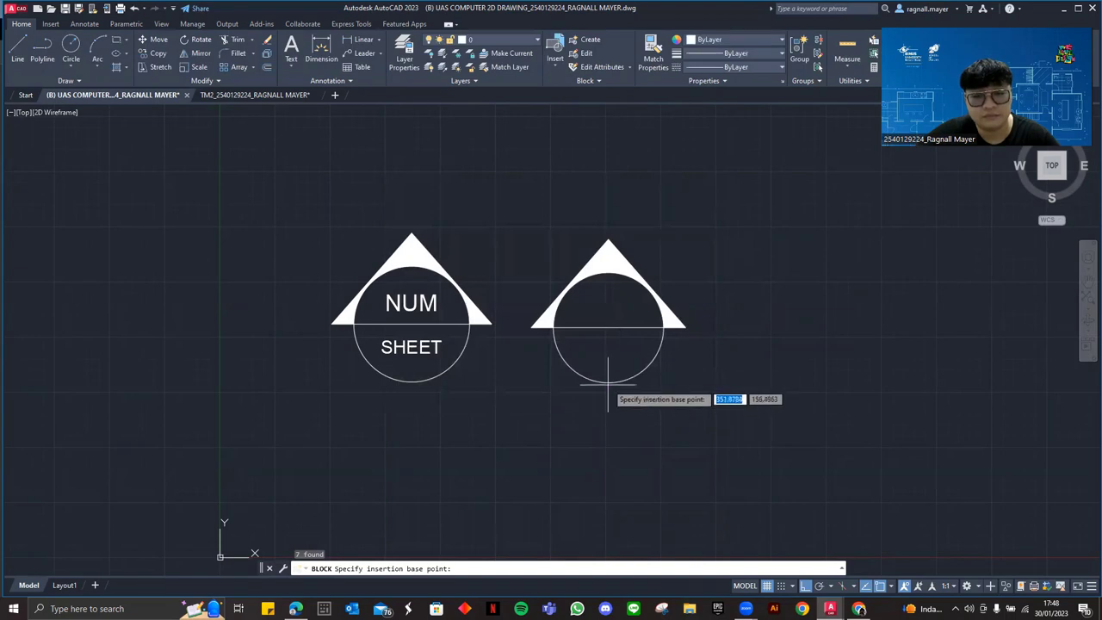
click(607, 372)
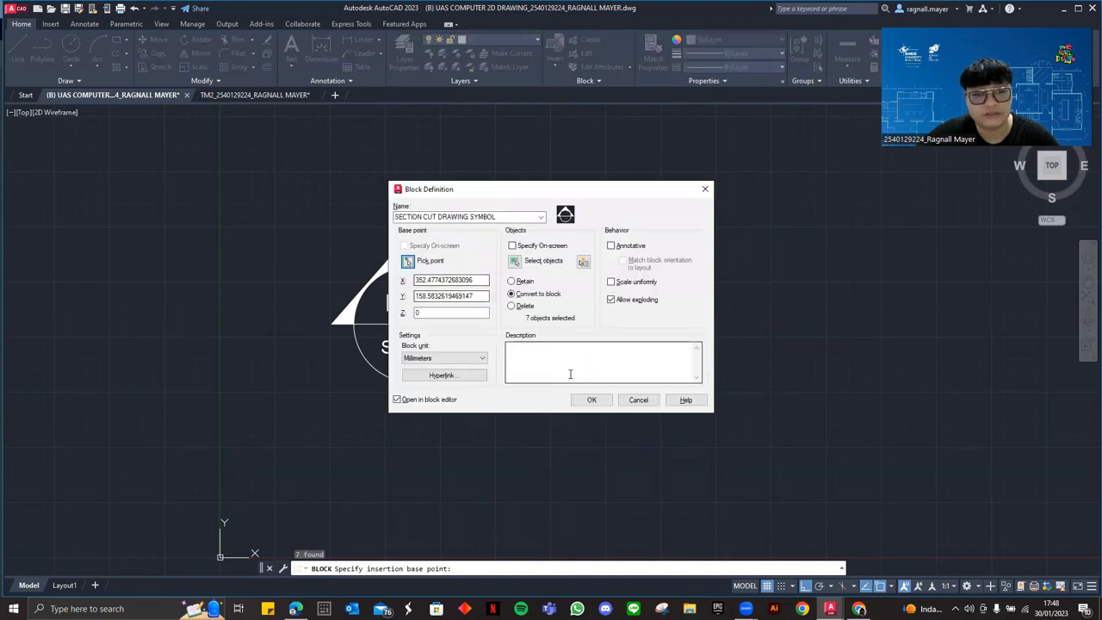
click(591, 400)
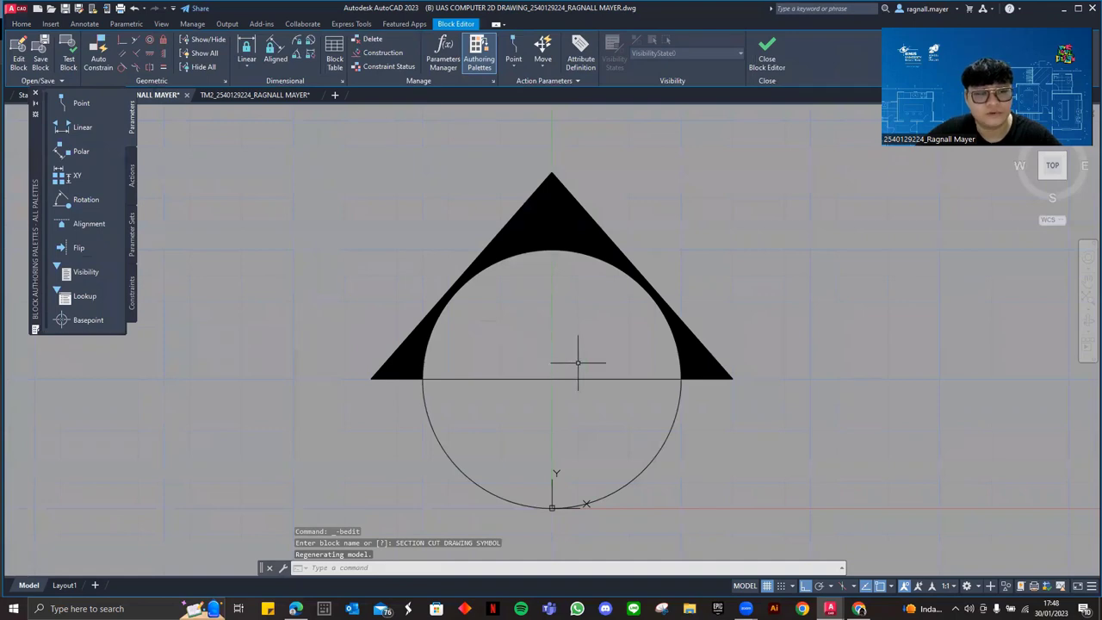
text(ATT)
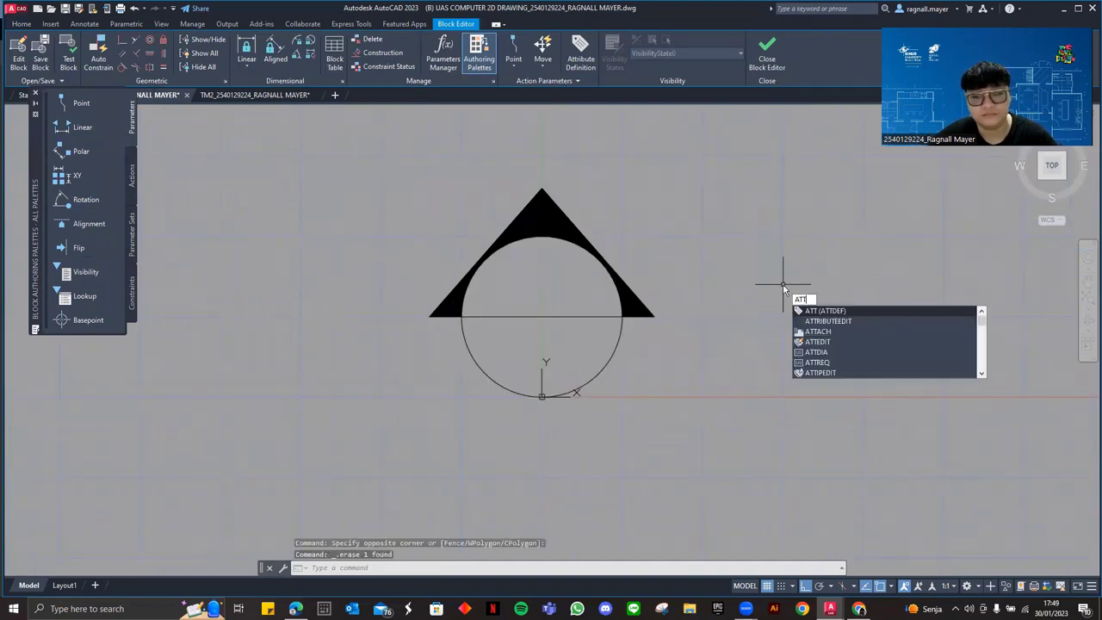
key(BackSpace)
key(BackSpace)
key(BackSpace)
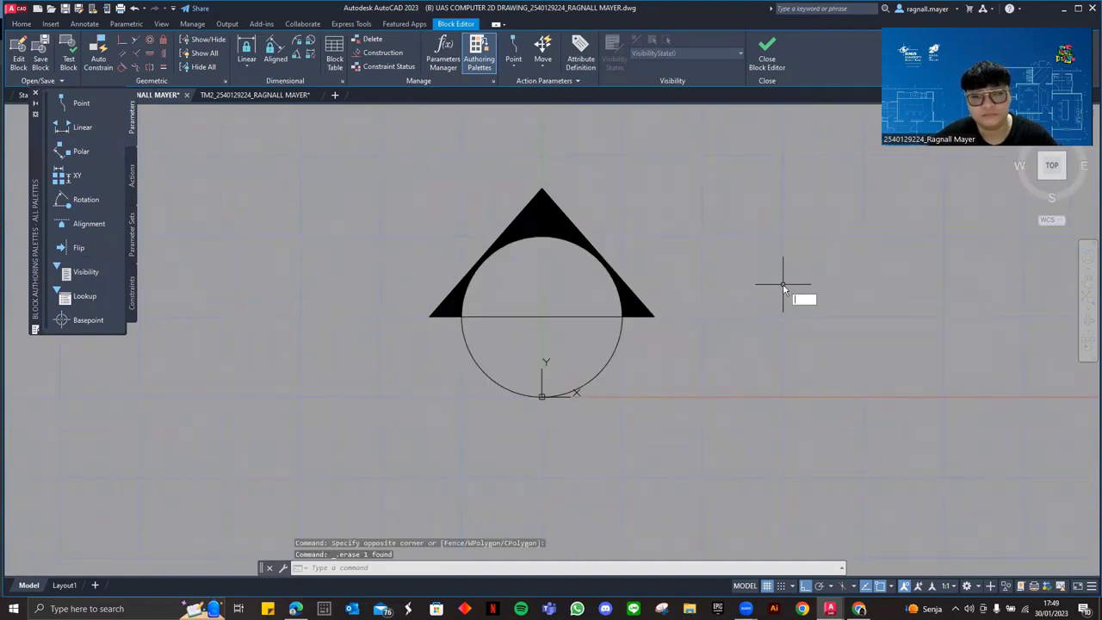
click(716, 169)
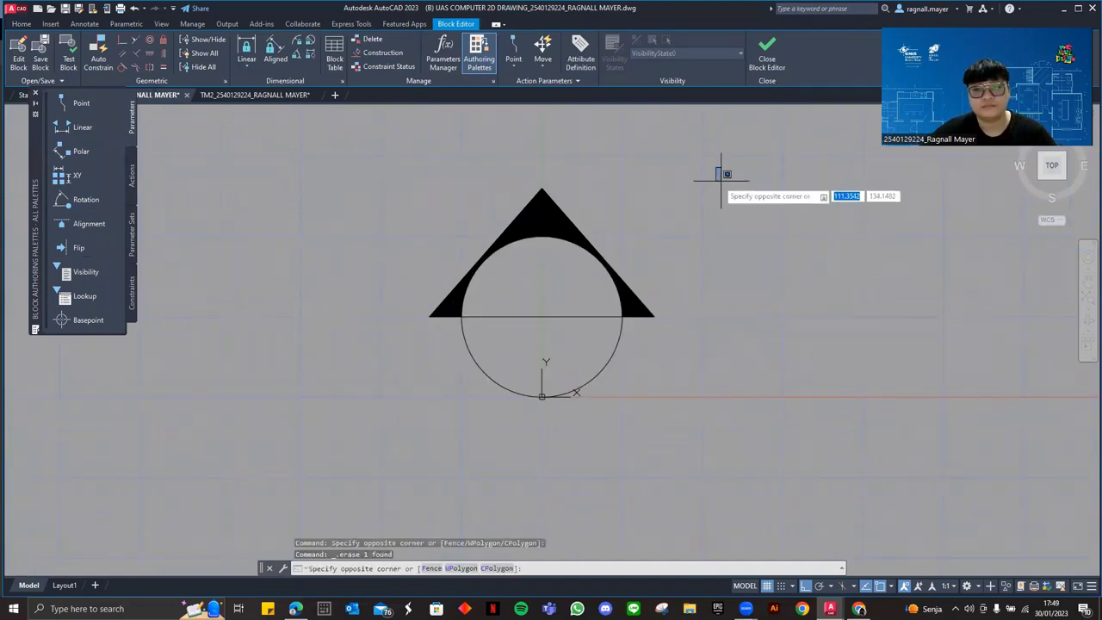
click(723, 199)
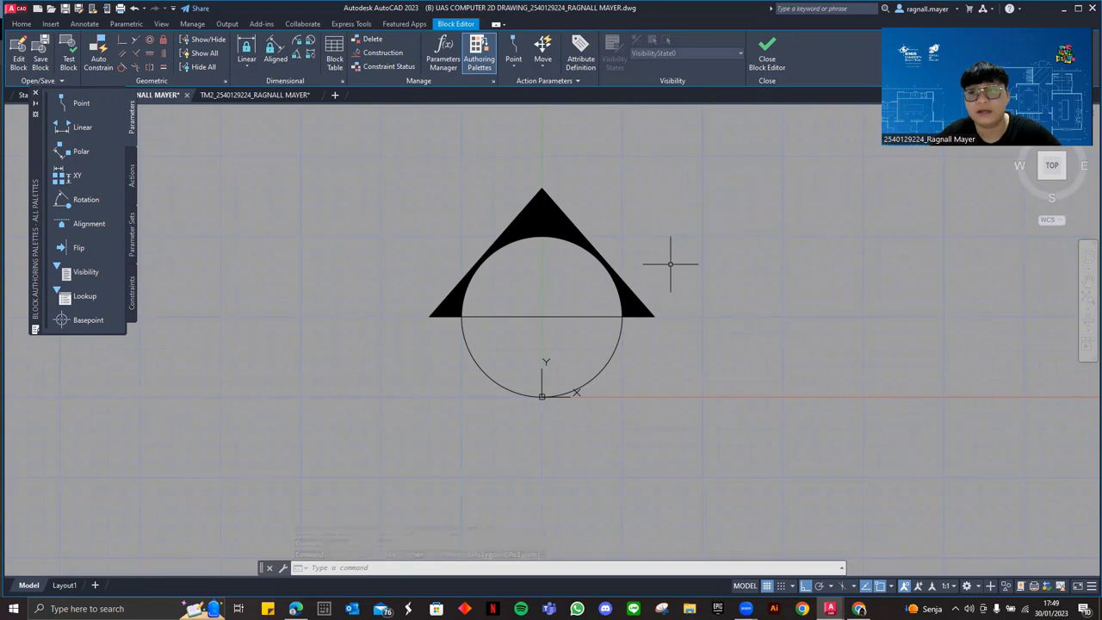
Start an attribute definition with the tag NUM and the prompt NO GAMBAR
text(ATT)
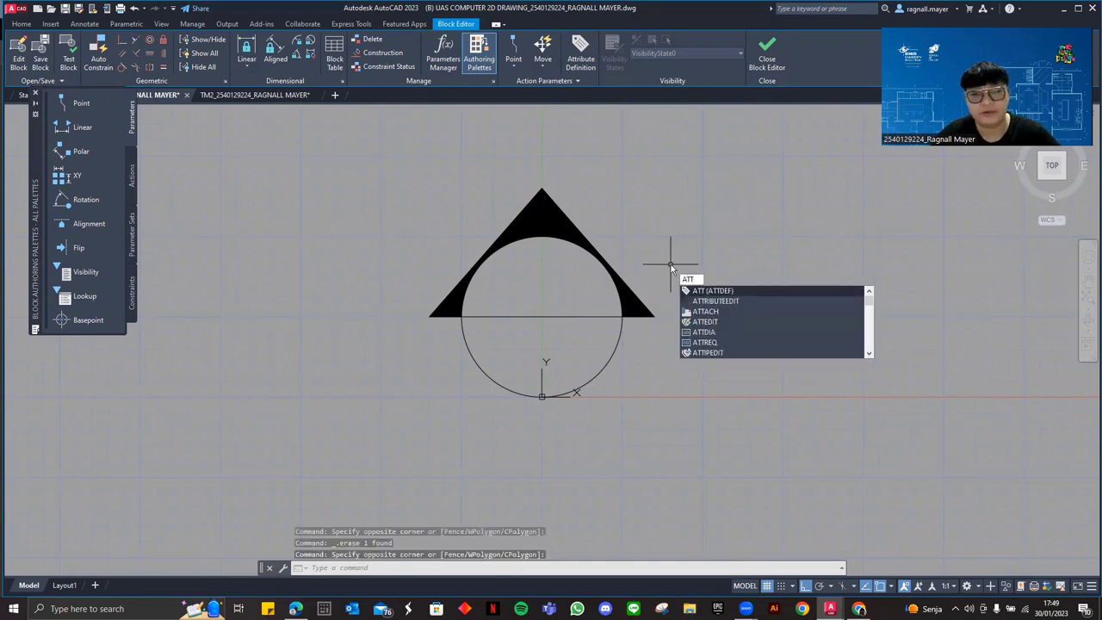
key(Return)
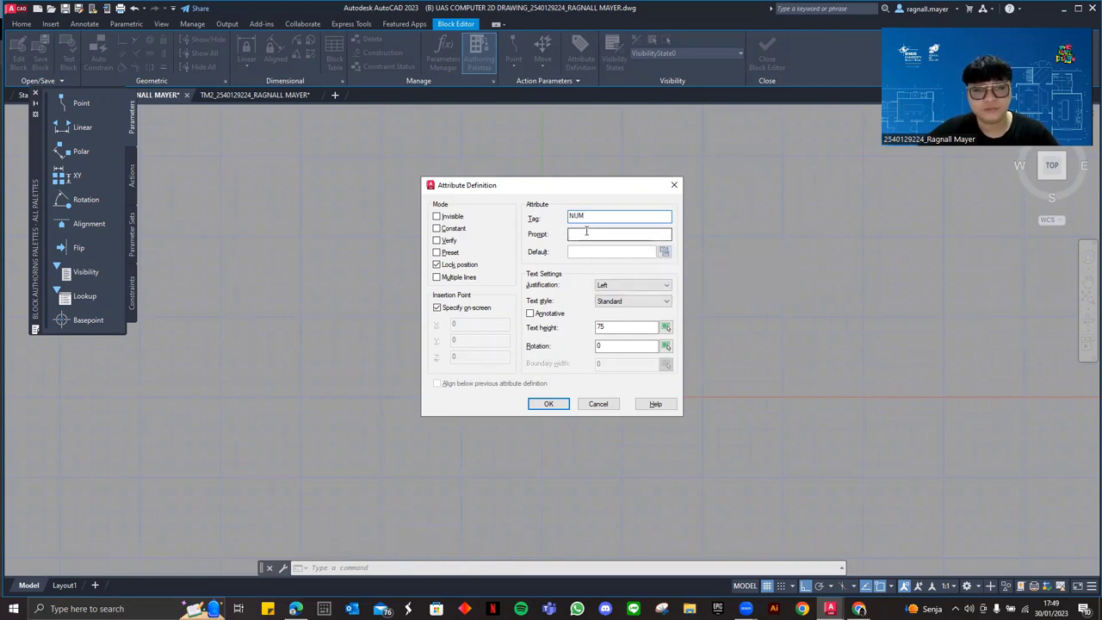
click(584, 232)
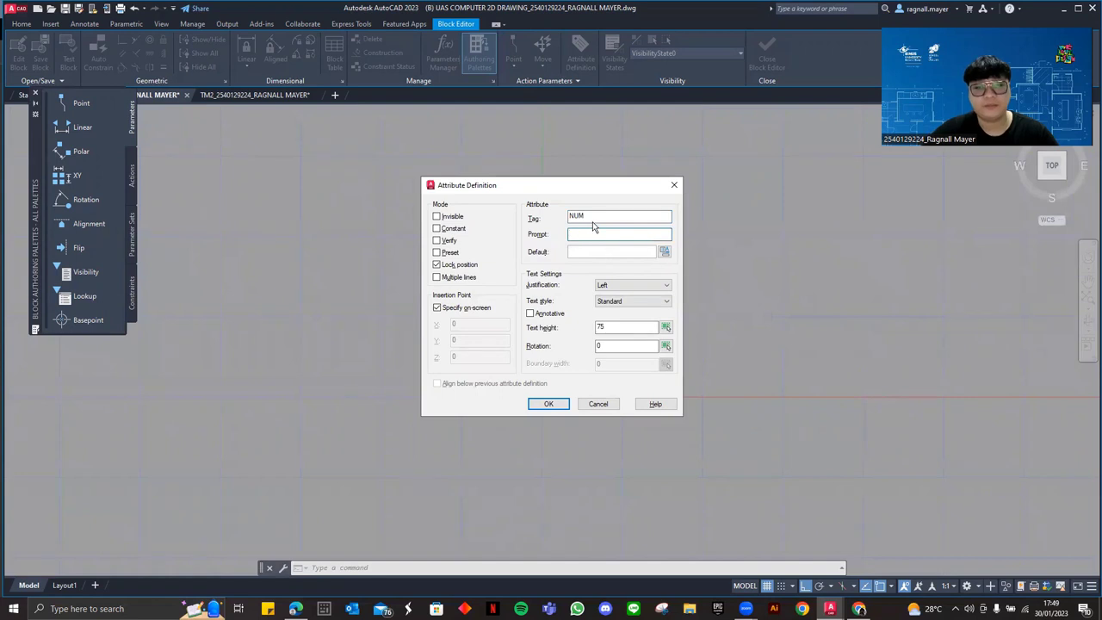
text(NO GAMBAR)
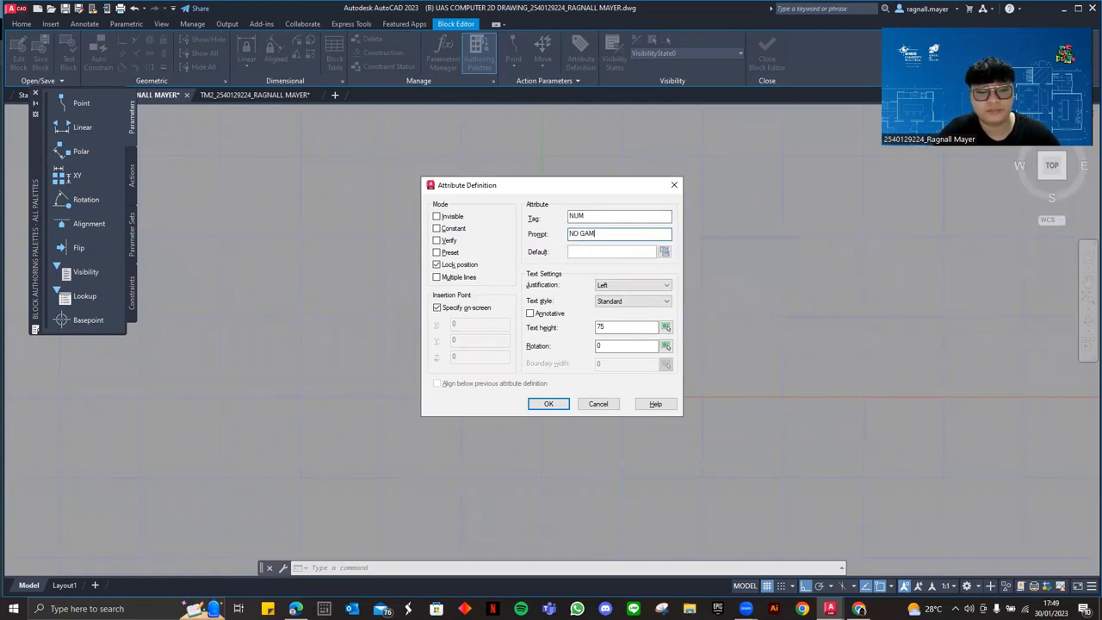
Give the NUM attribute Middle center justification and a text height of 25, and place it near the left end of the circle's dividing line
click(632, 285)
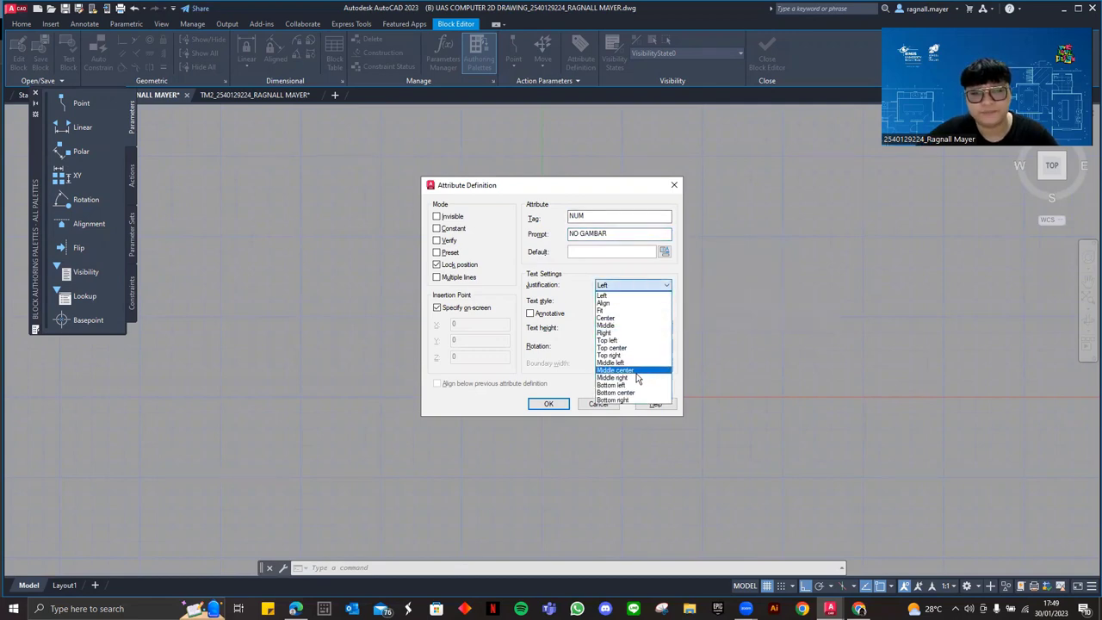
click(632, 371)
drag(628, 331, 594, 330)
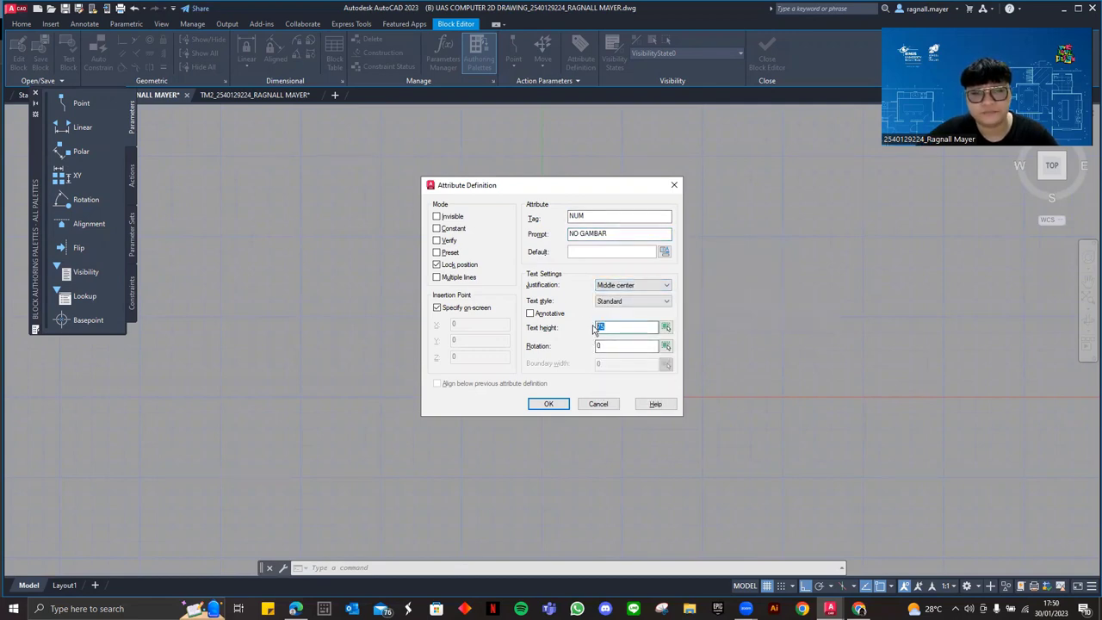
text(25)
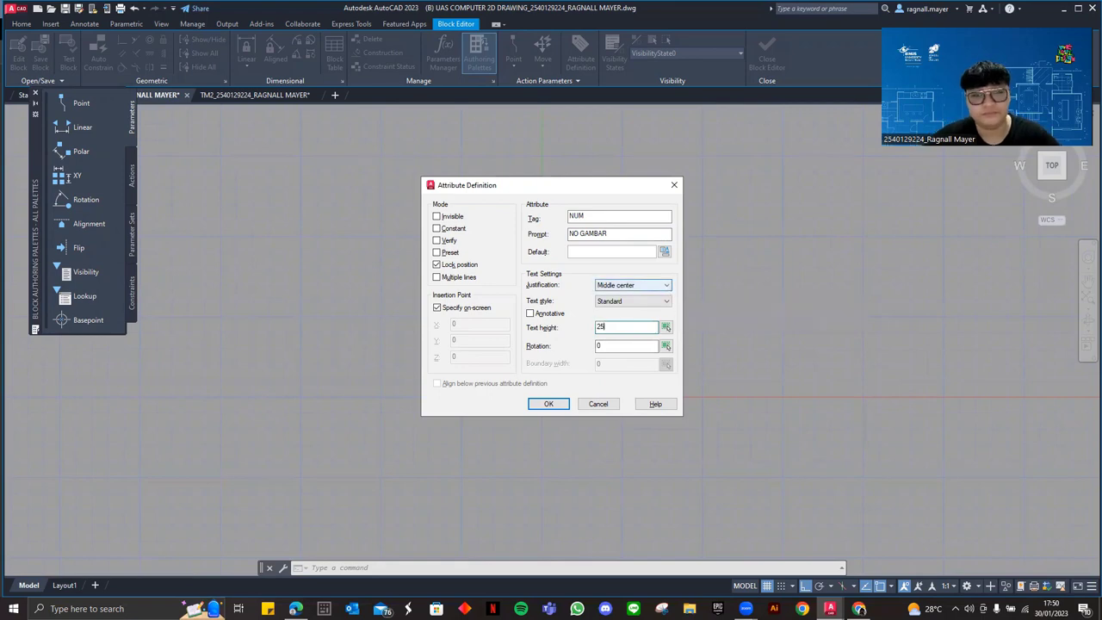
click(548, 404)
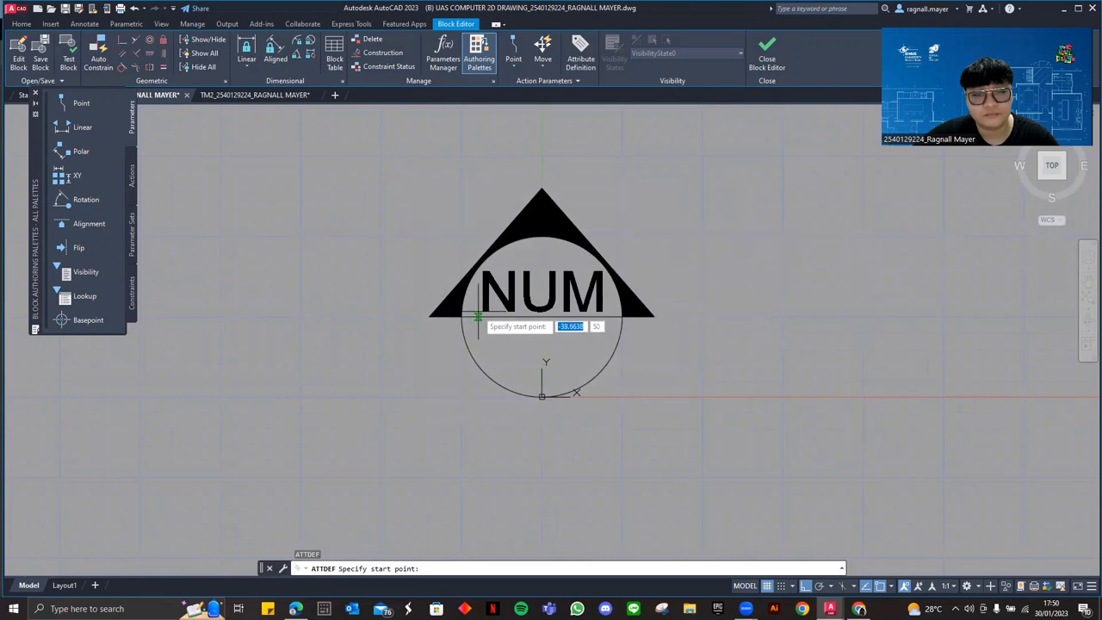
click(478, 317)
Move the NUM attribute into the circle's upper half, centred on the circle's vertical axis
click(534, 326)
click(522, 322)
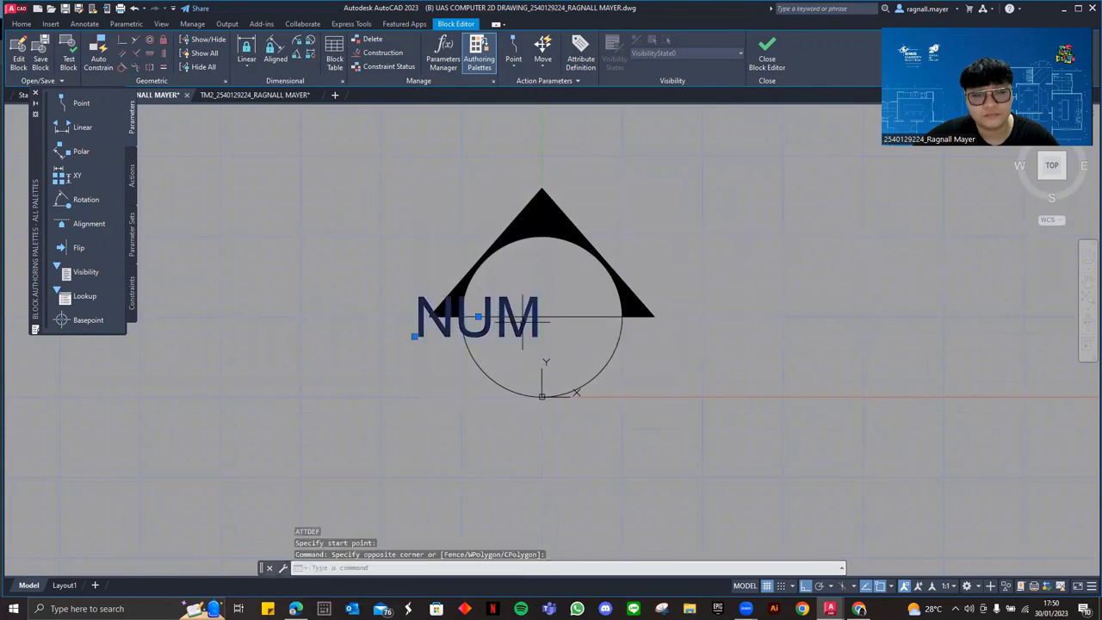
click(478, 316)
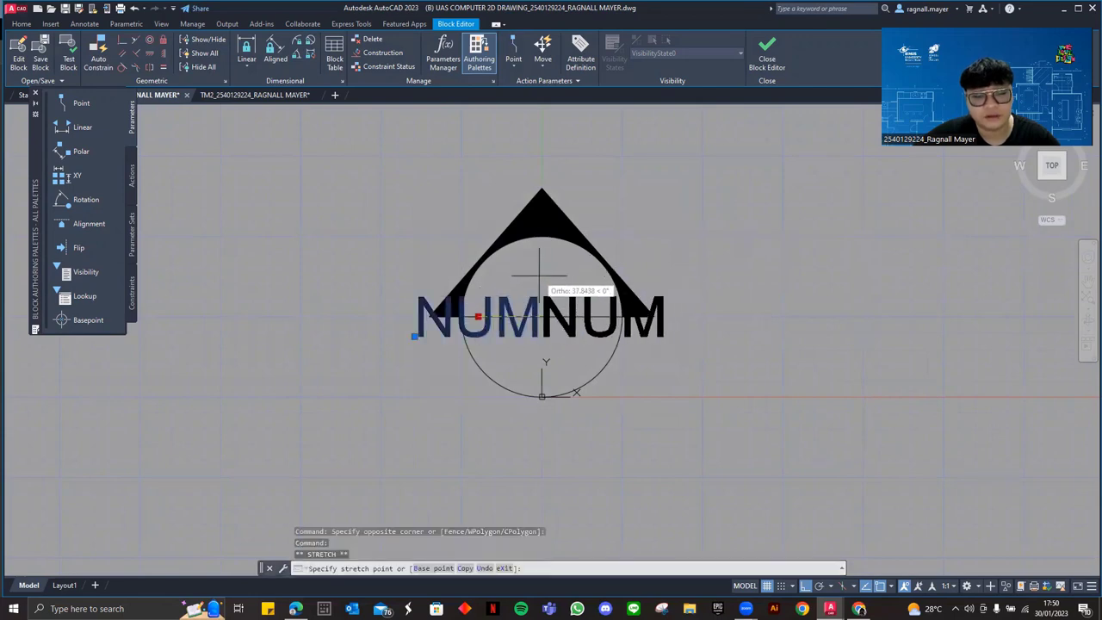
key(F8)
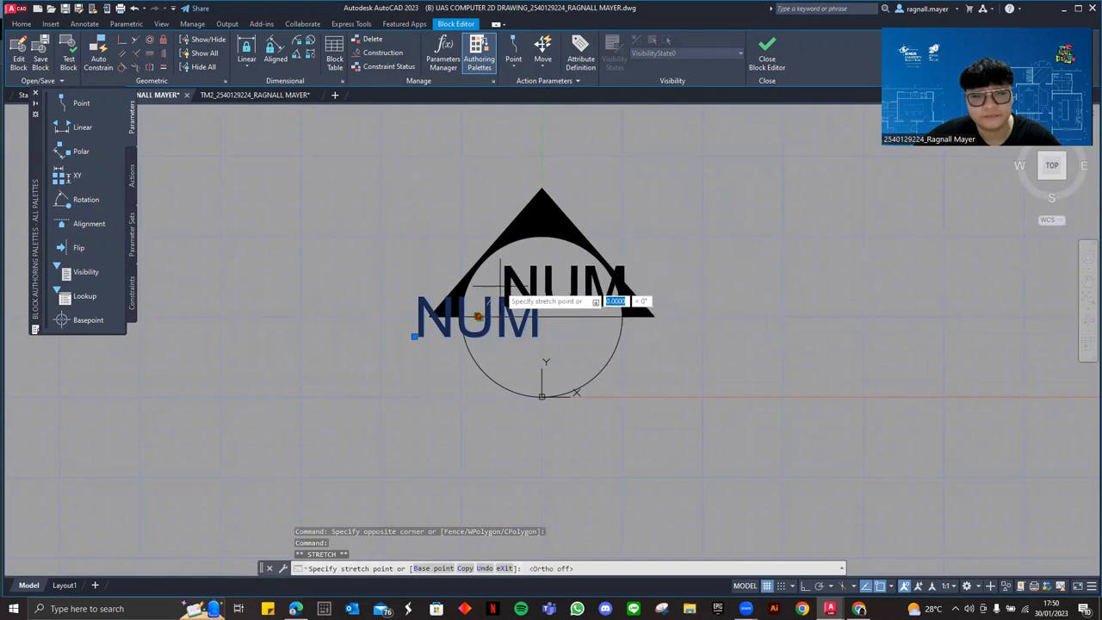
key(Escape)
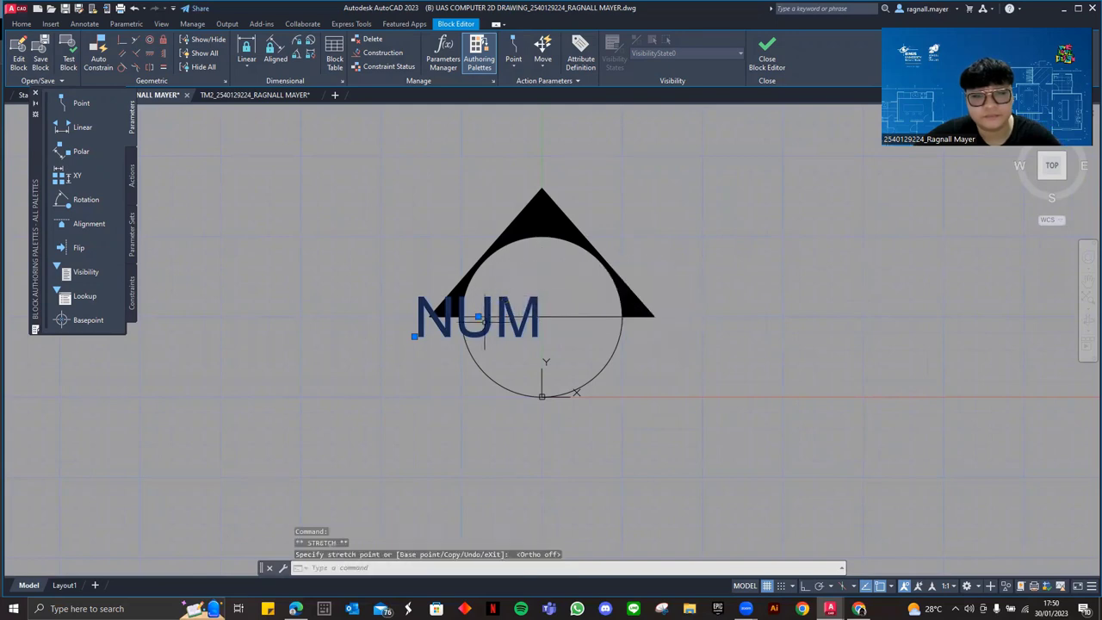
click(417, 335)
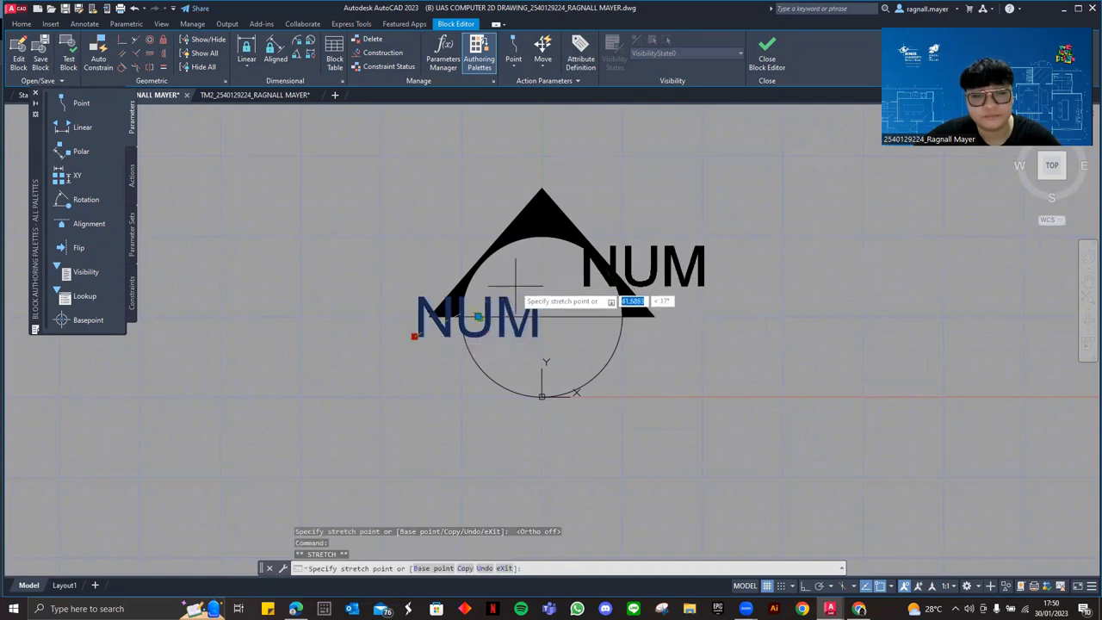
click(478, 317)
click(542, 297)
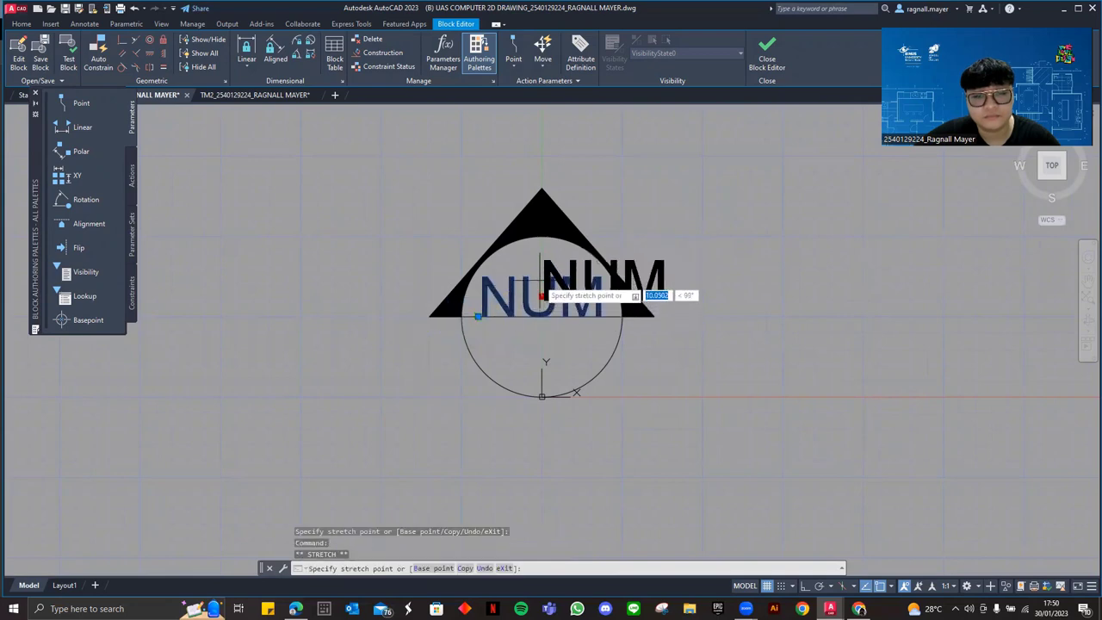
Adjust the NUM attribute vertically with Ortho on so it sits just above the dividing line
key(F8)
click(541, 276)
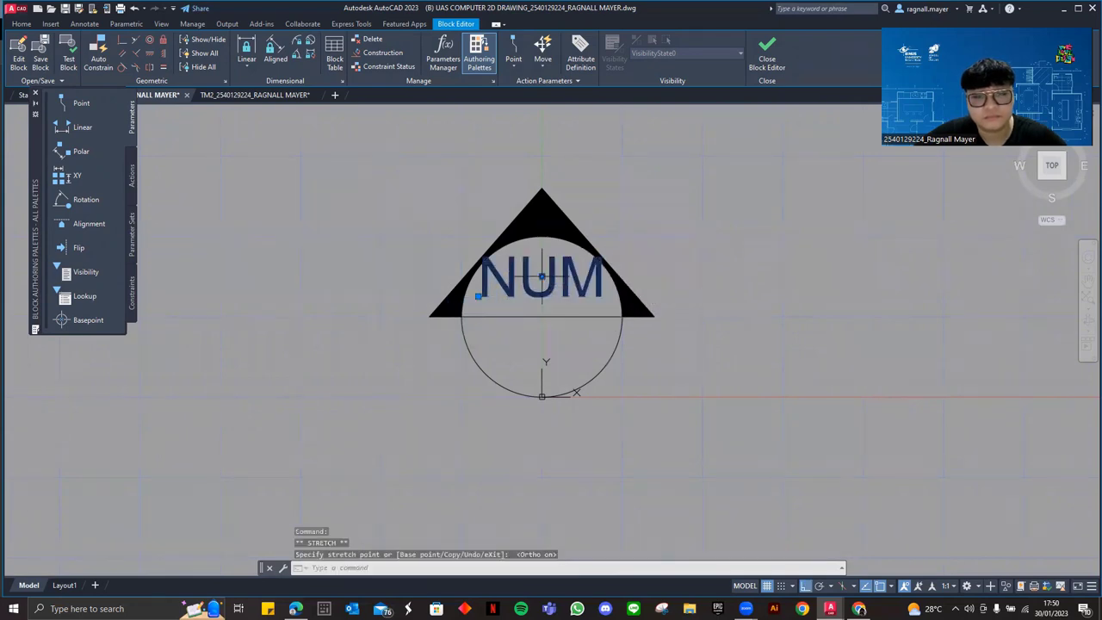
click(542, 277)
click(540, 293)
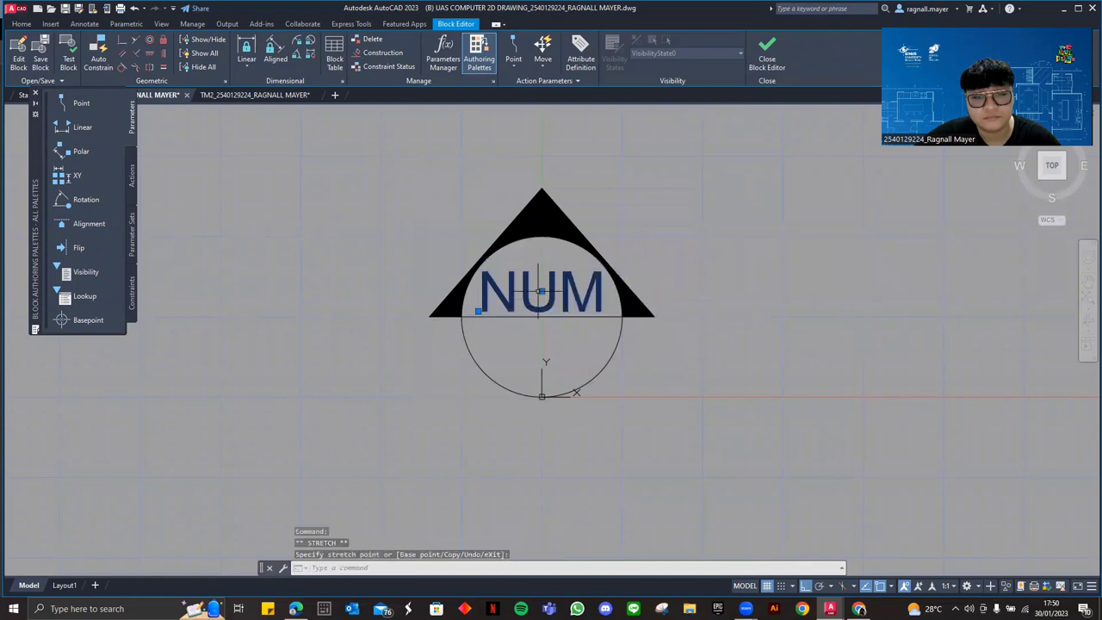
key(Escape)
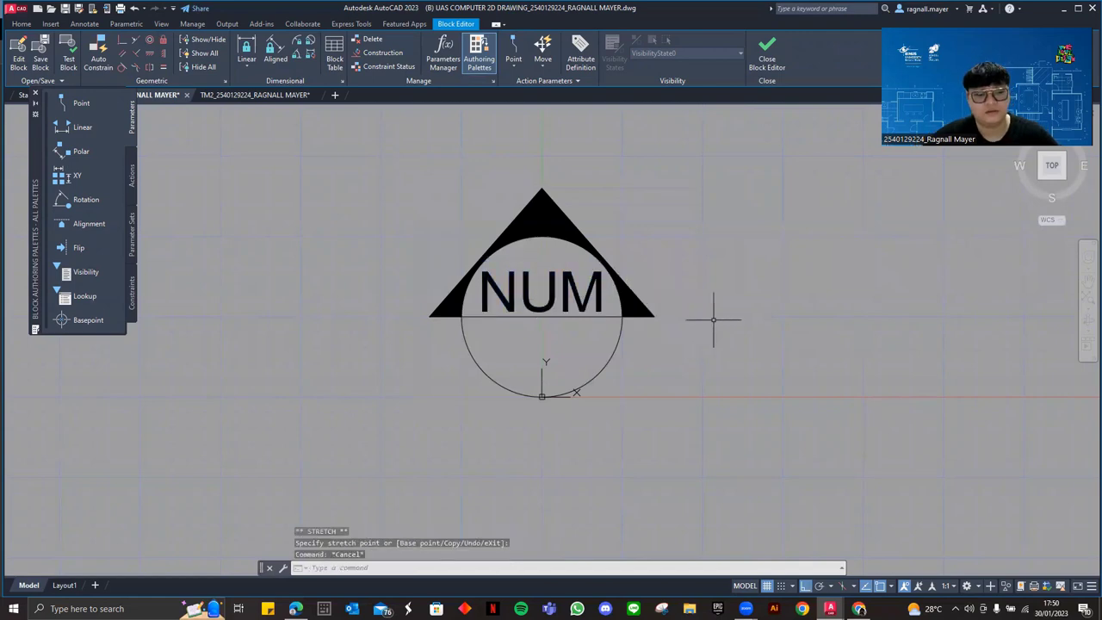
Start a second attribute definition with the tag SHEET and the prompt HALAMAN
text(ATT)
key(Return)
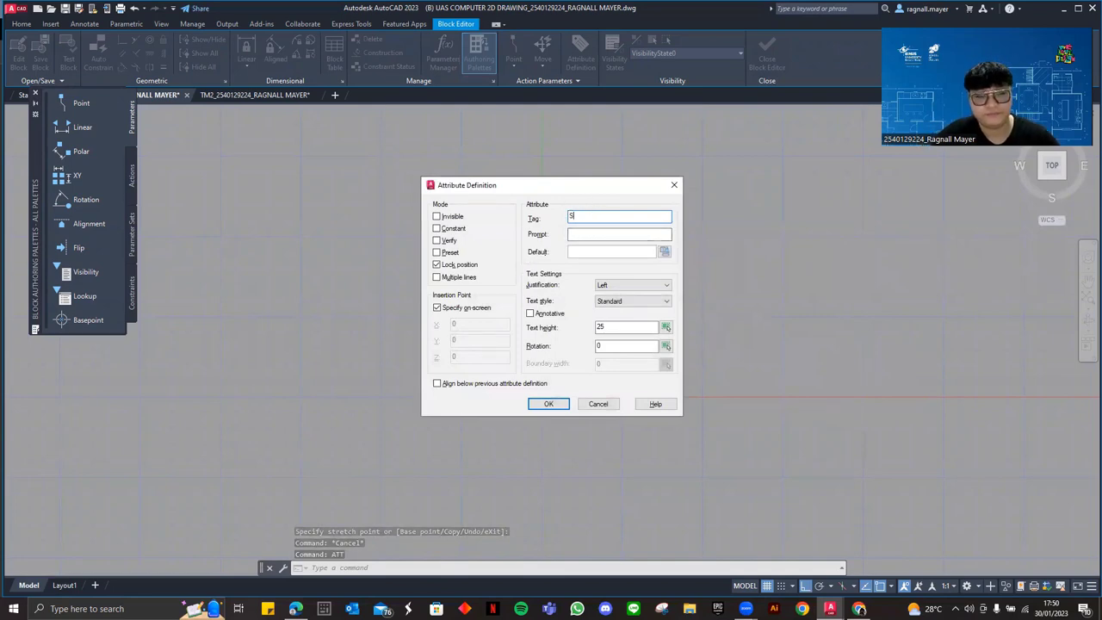
text(SHEET)
click(588, 235)
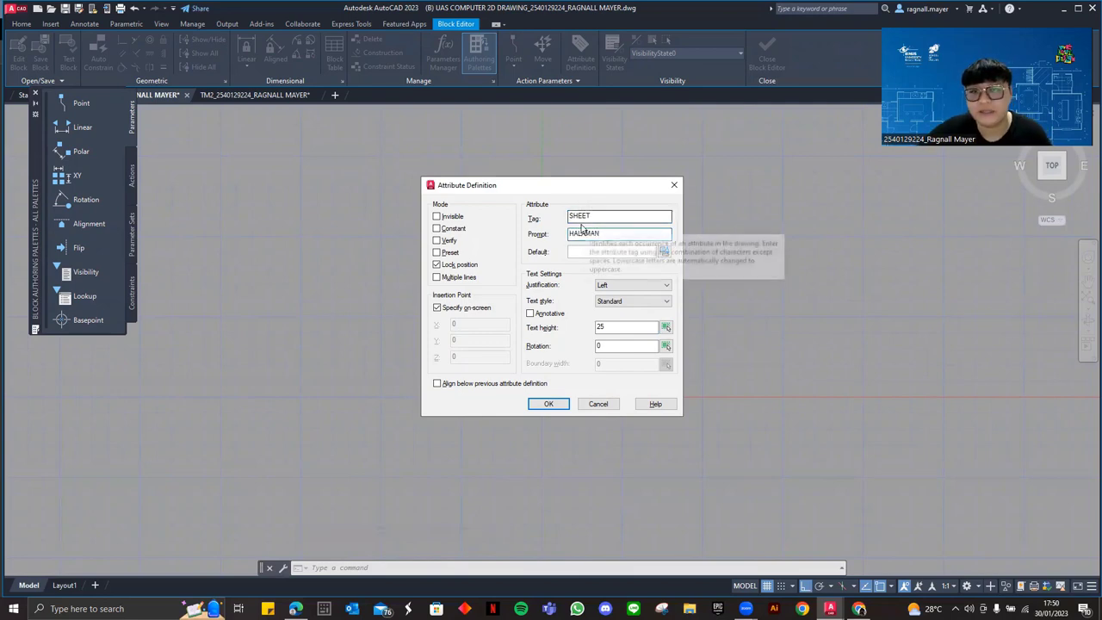
Give the SHEET attribute Middle center justification and a smaller text height, and place it at the left side of the circle's lower half
click(638, 288)
click(617, 370)
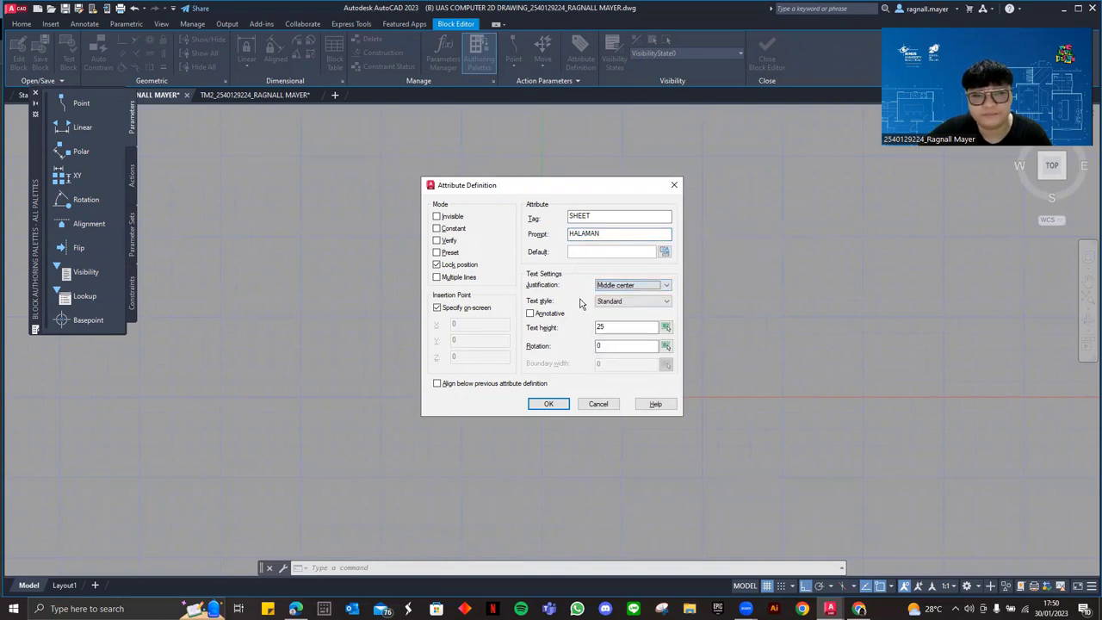
click(621, 328)
text(25)
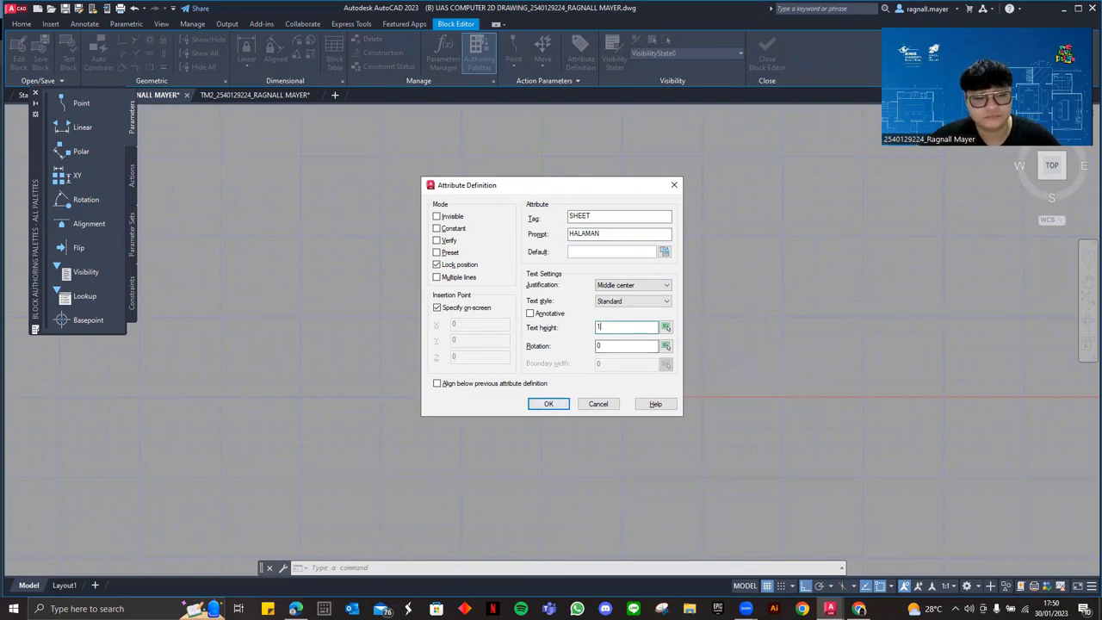
click(548, 404)
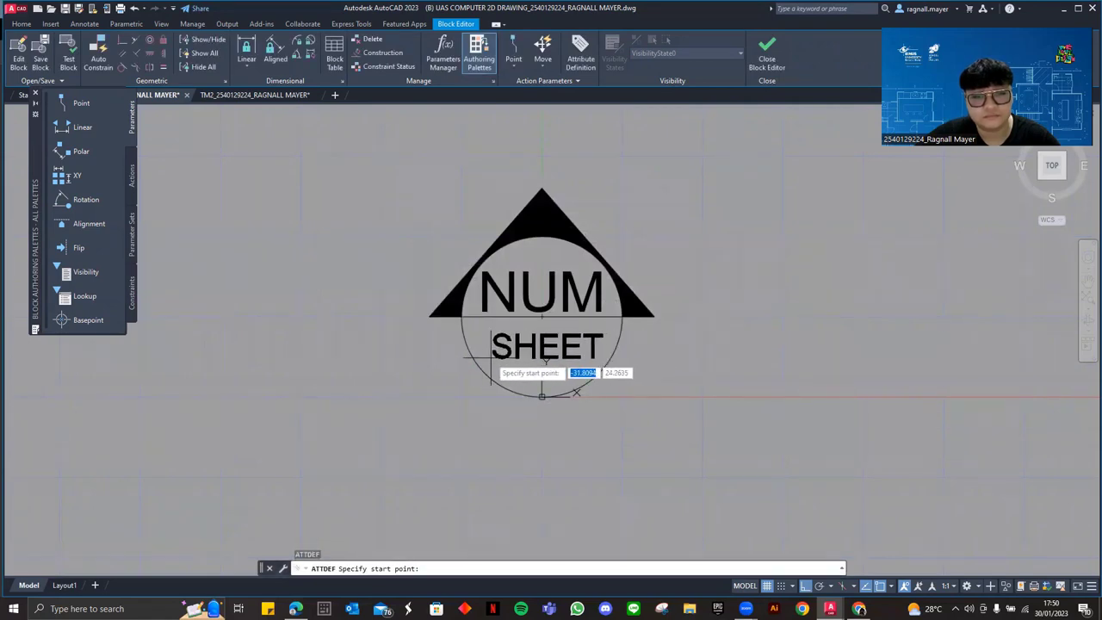
click(487, 361)
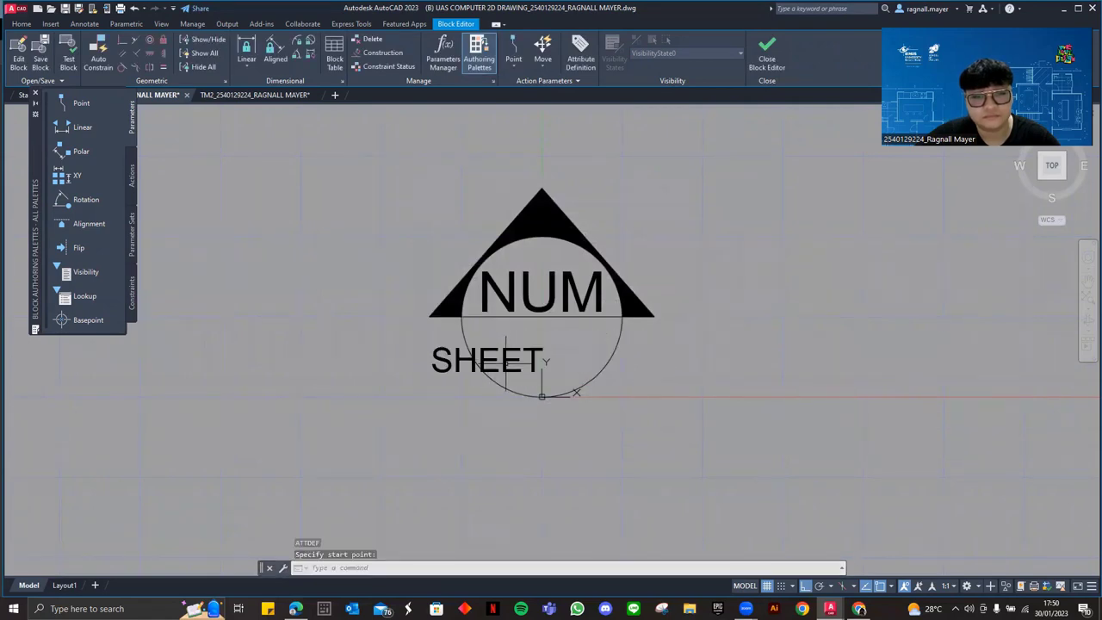
Move the SHEET attribute onto the circle's vertical axis, directly below the dividing line
click(506, 363)
click(488, 360)
click(541, 333)
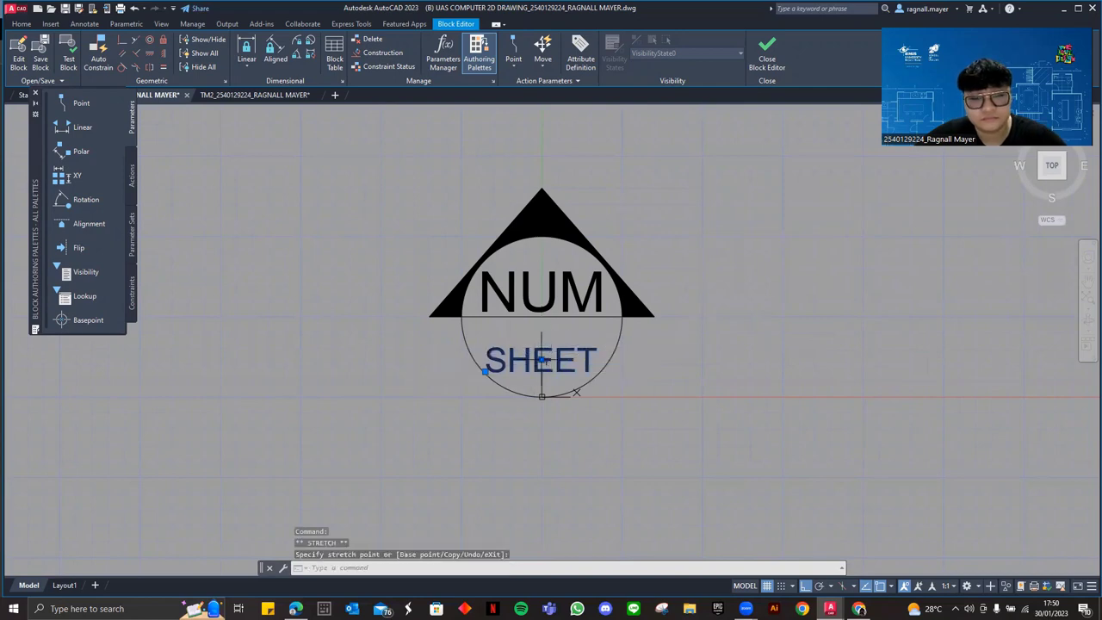
click(541, 359)
click(540, 348)
click(541, 359)
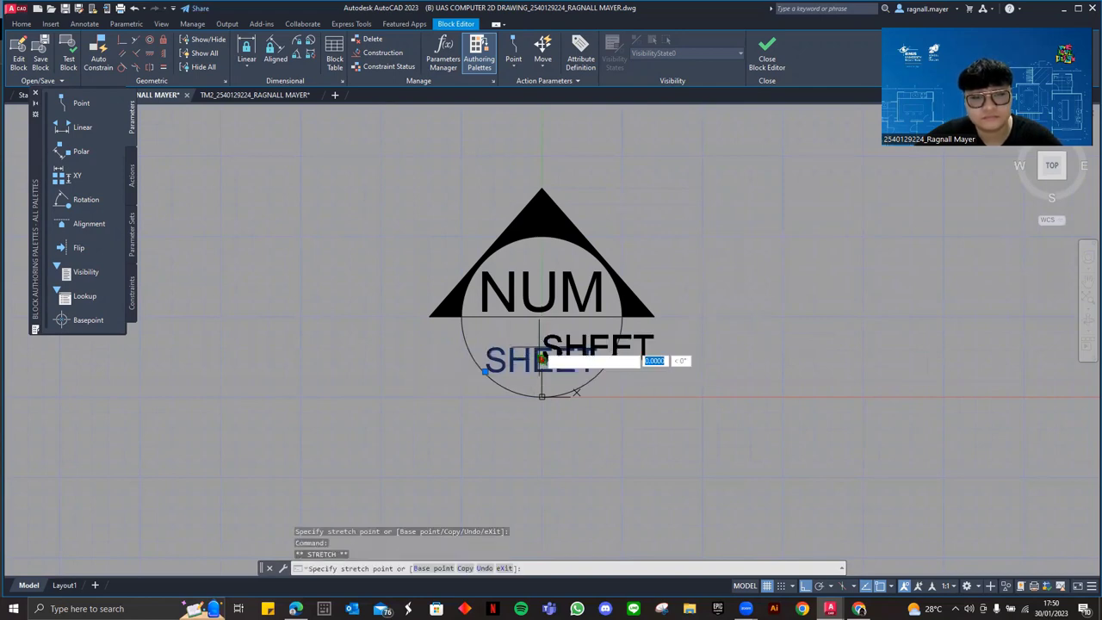
click(542, 336)
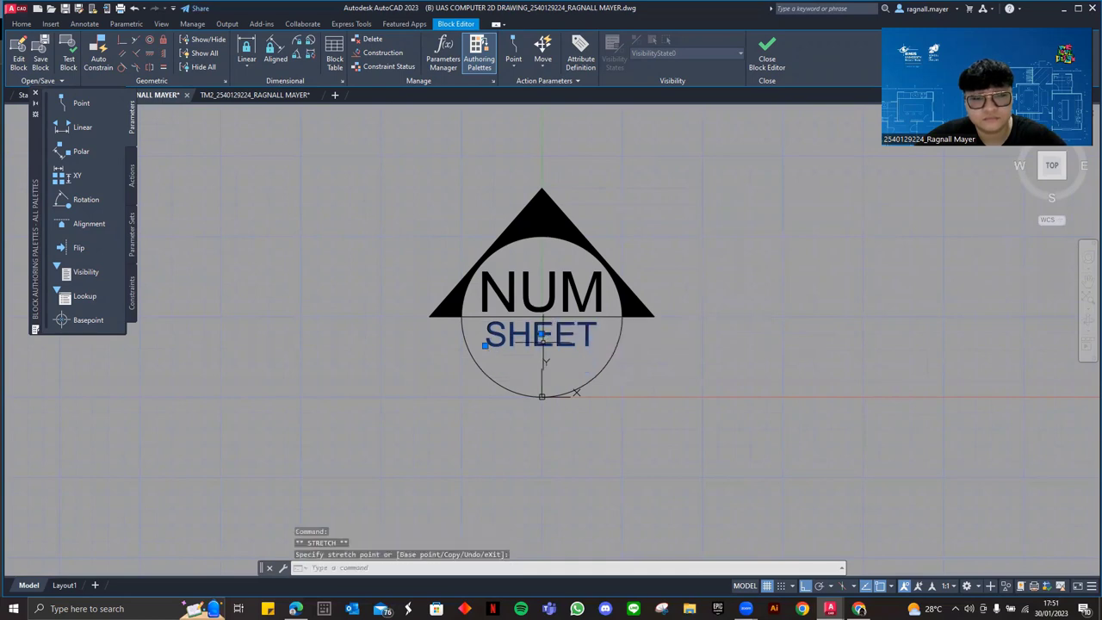
Fine-tune the SHEET attribute's position with Ortho off, leaving a small gap between it and the dividing line
click(541, 334)
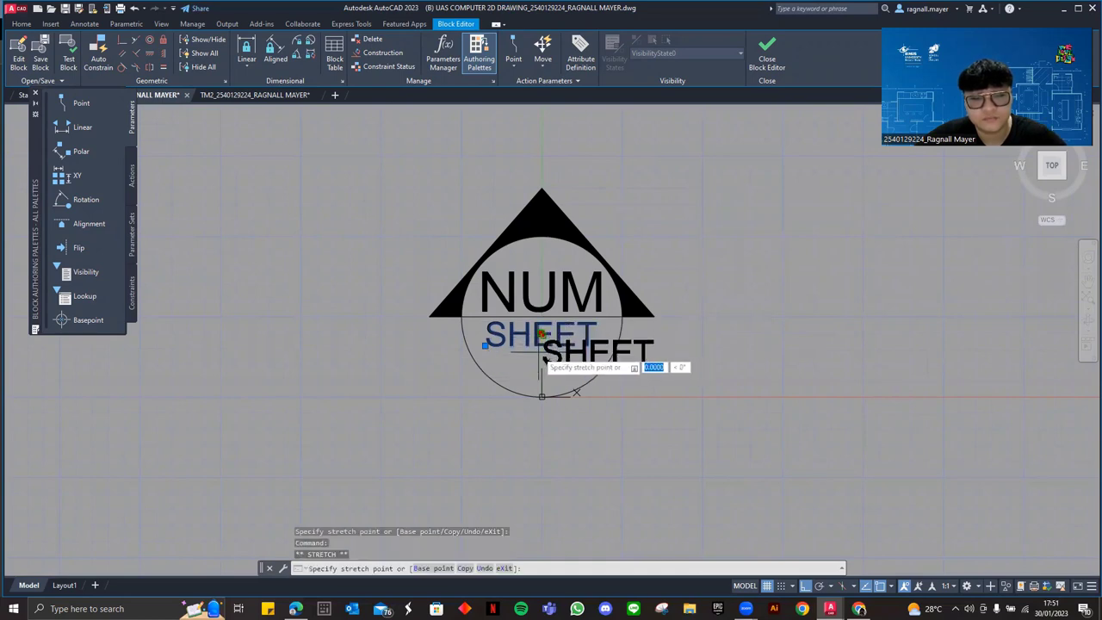
key(F8)
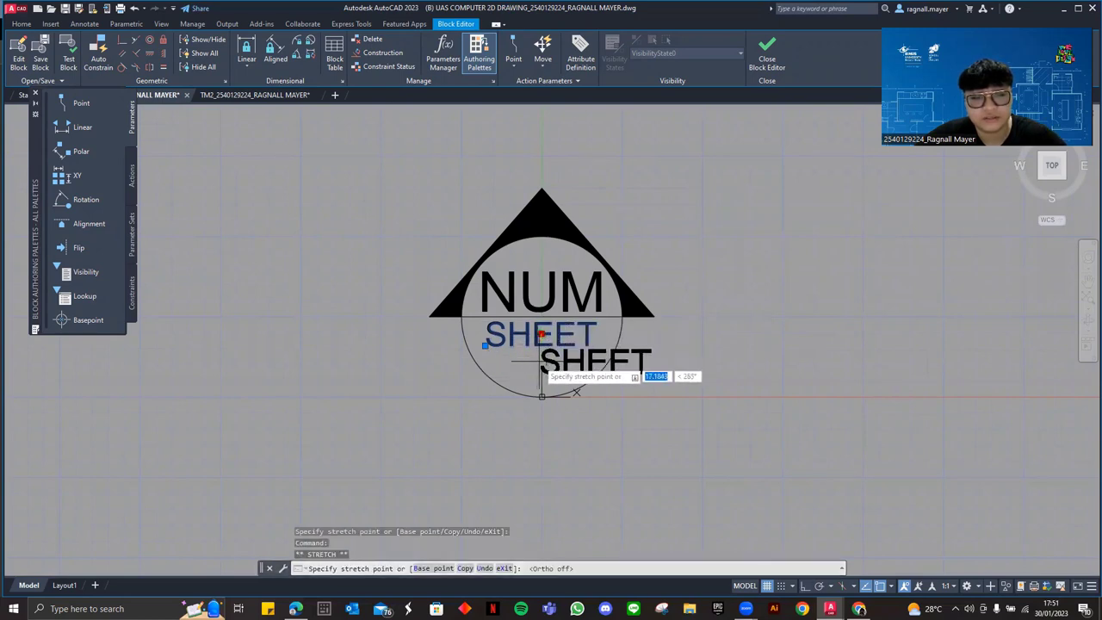
click(540, 361)
click(540, 361)
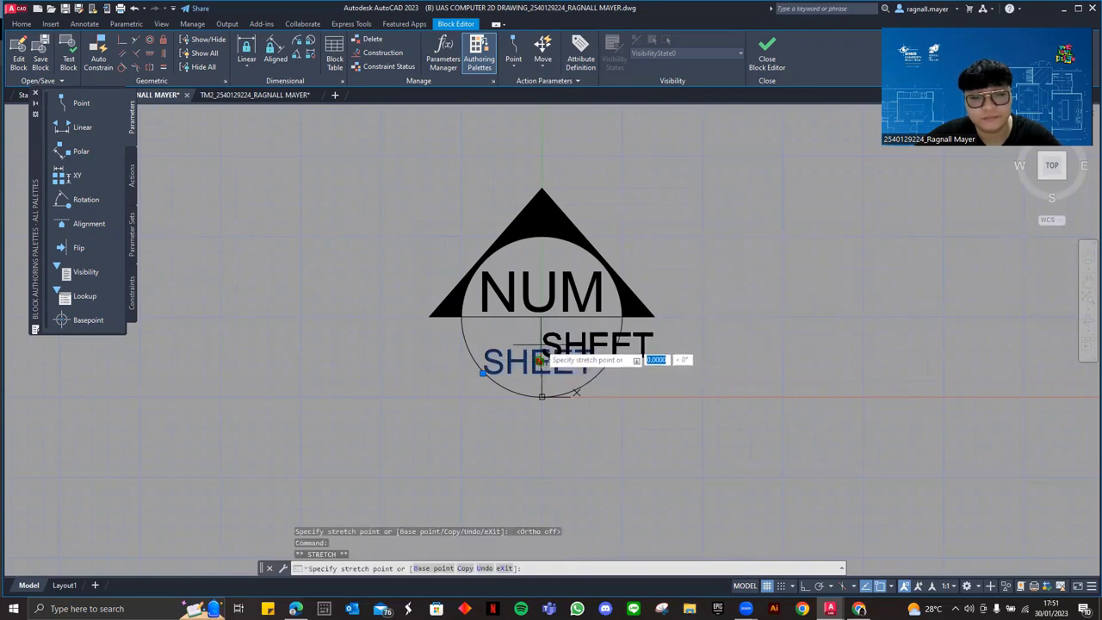
scroll(541, 347, up, 4)
click(540, 337)
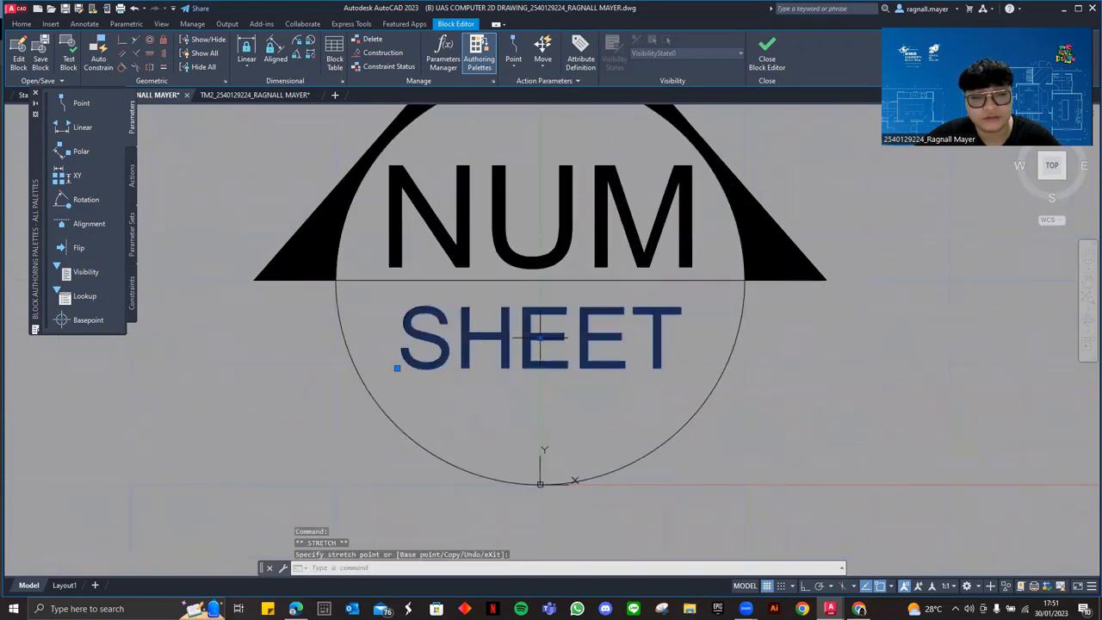
scroll(589, 370, down, 2)
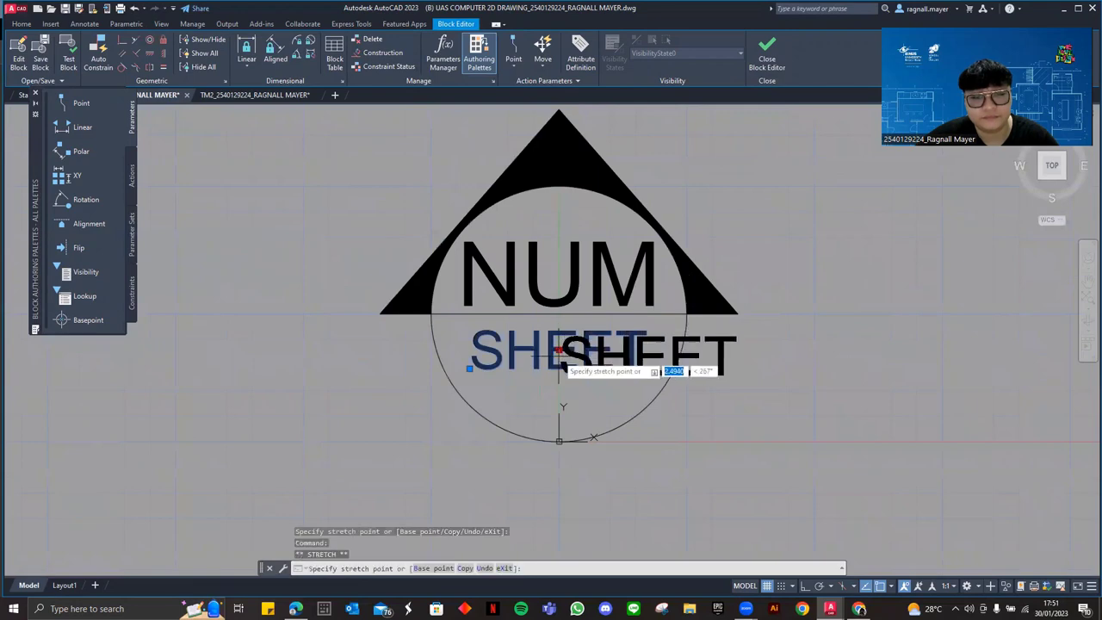
key(Escape)
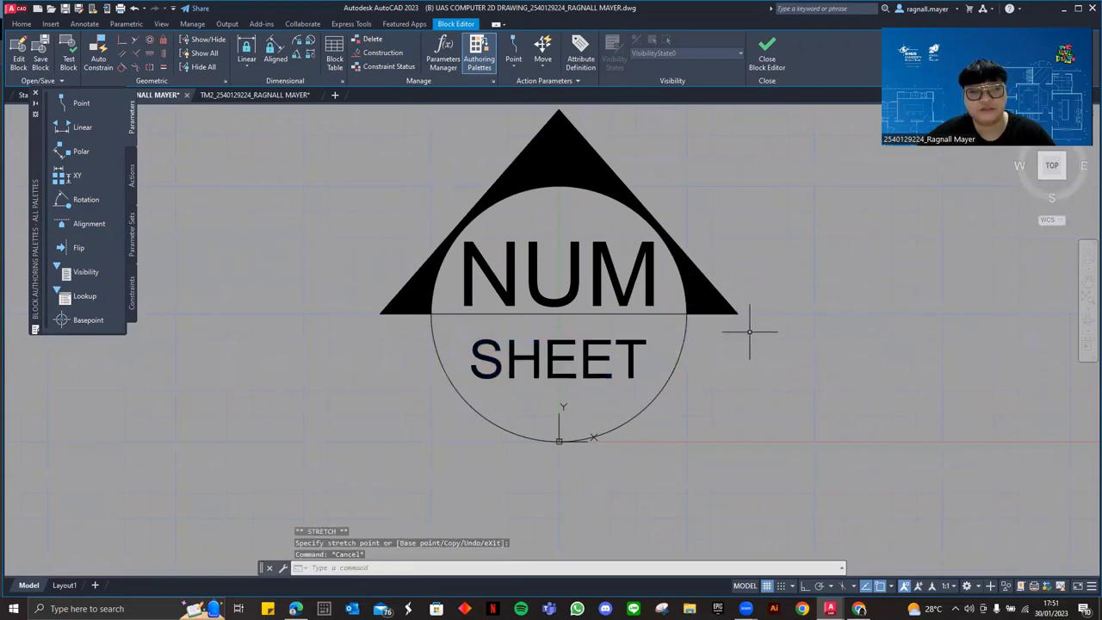
Close the Block Editor, saving the changes to SECTION CUT DRAWING SYMBOL
click(766, 50)
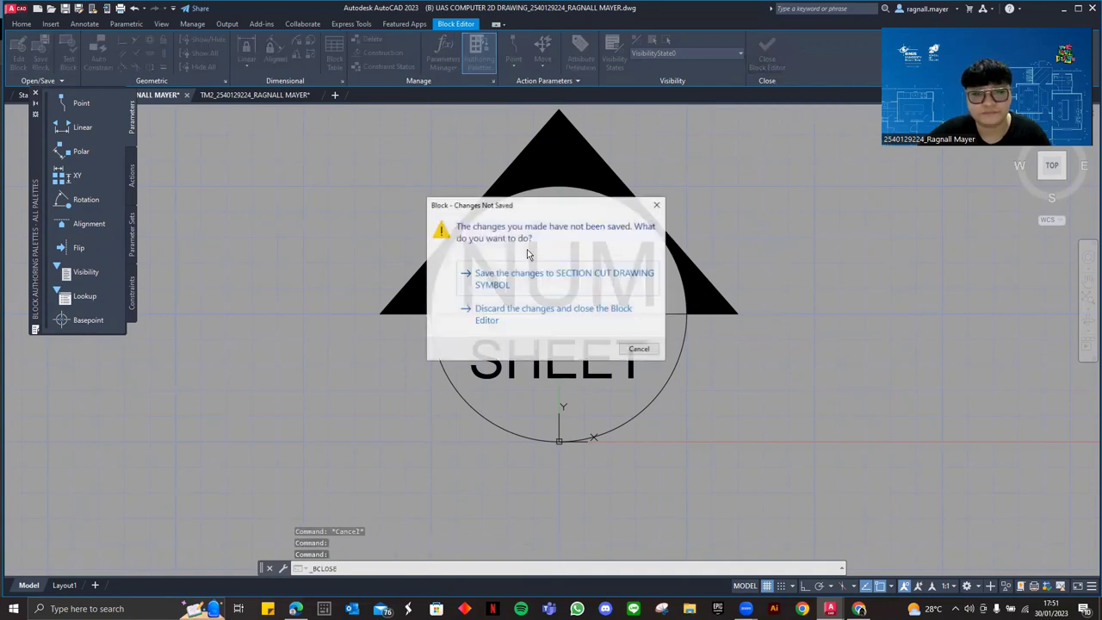
click(535, 277)
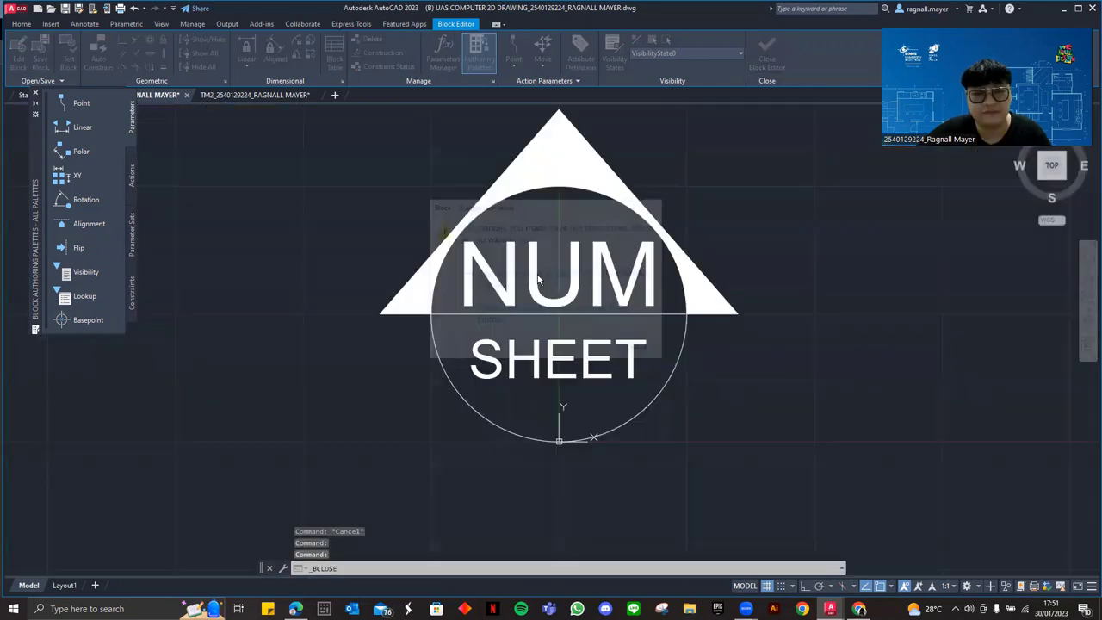
click(673, 377)
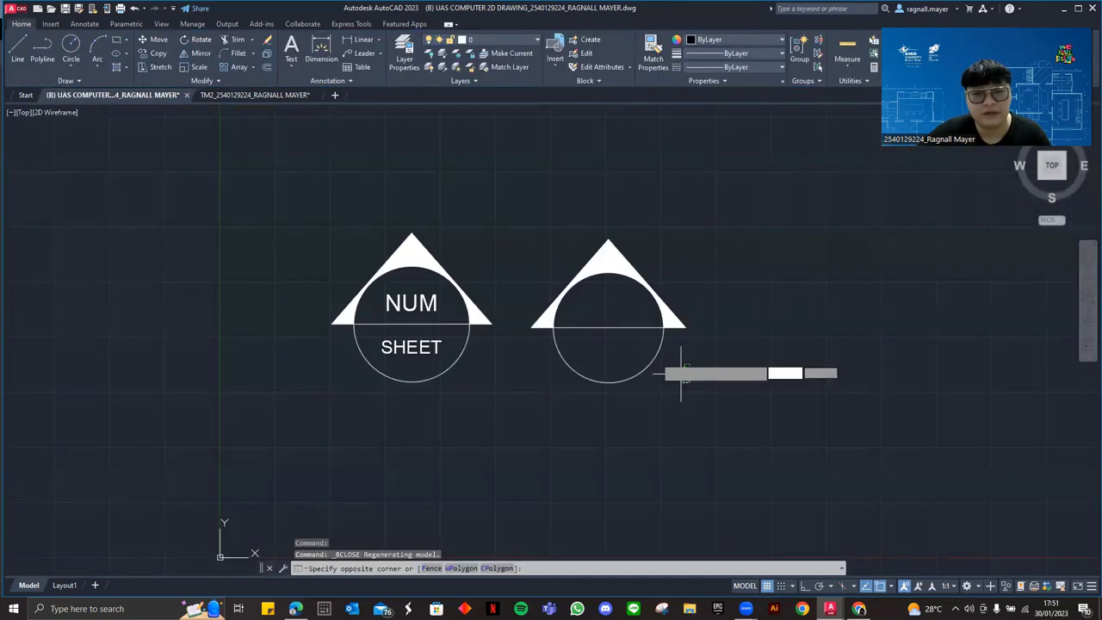
click(565, 223)
key(Escape)
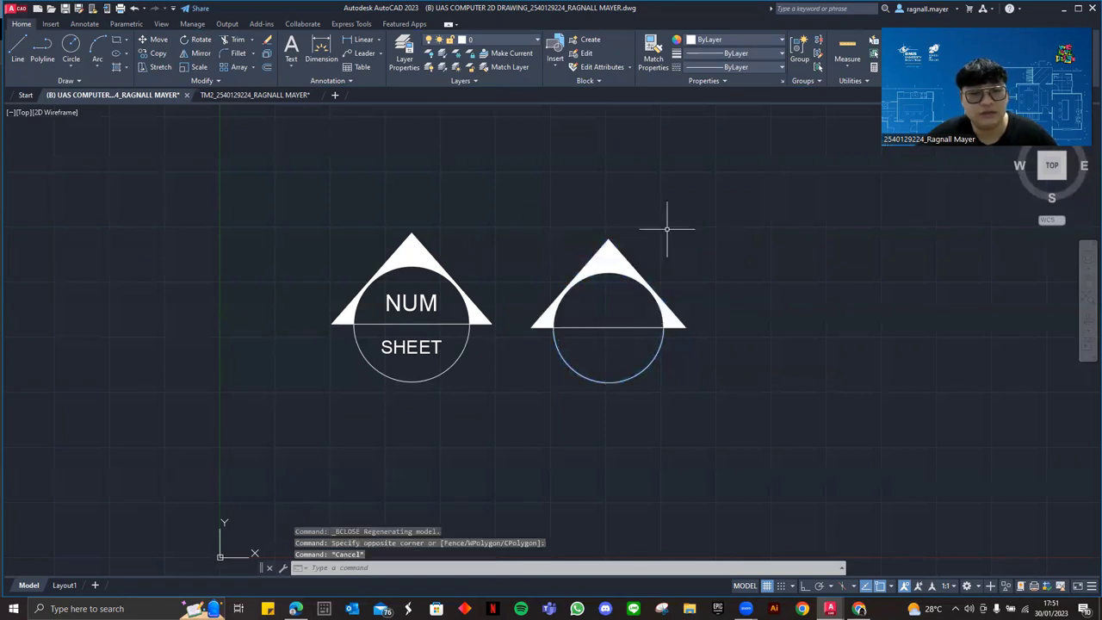
Insert the recent block SECTION CUT DRAWING SYMBOL beside the existing symbols, with NO GAMBAR 01 and HALAMAN 1
click(51, 23)
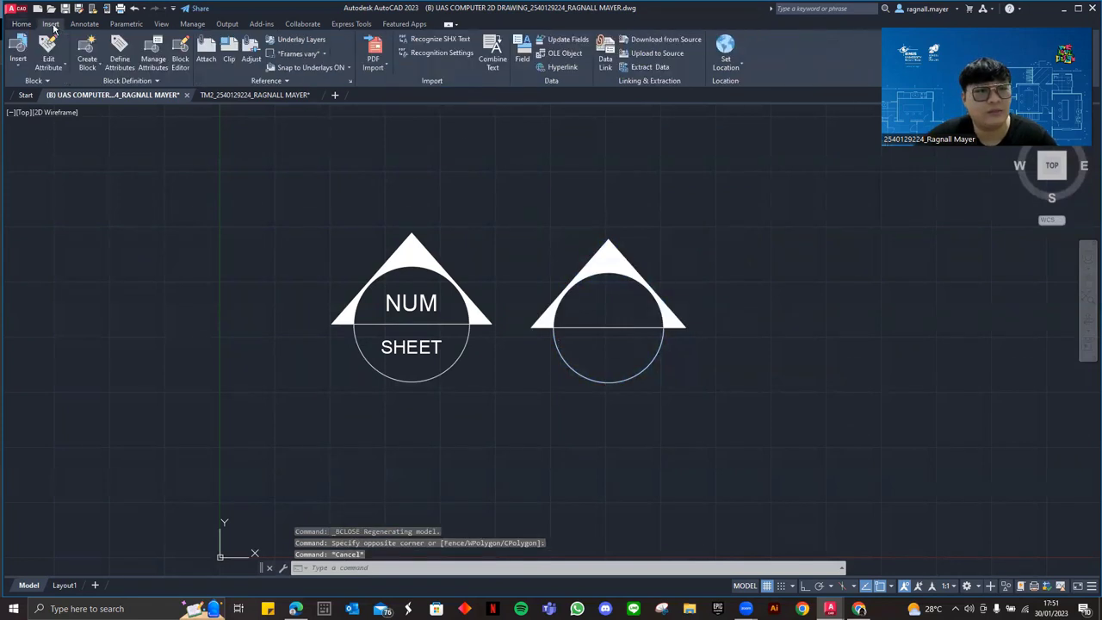
click(19, 69)
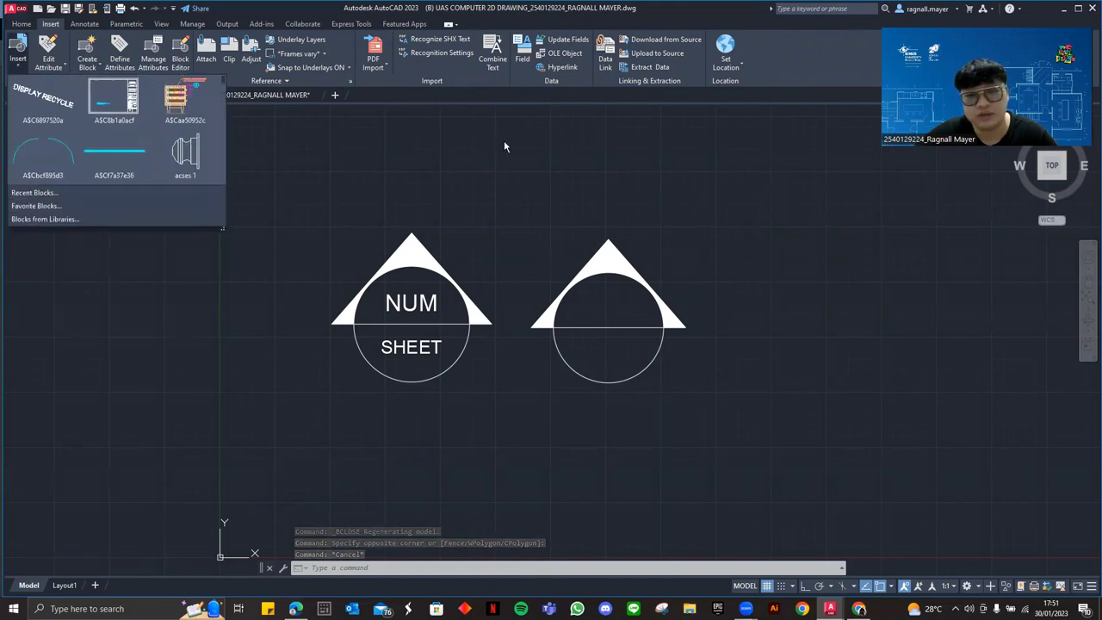
click(35, 192)
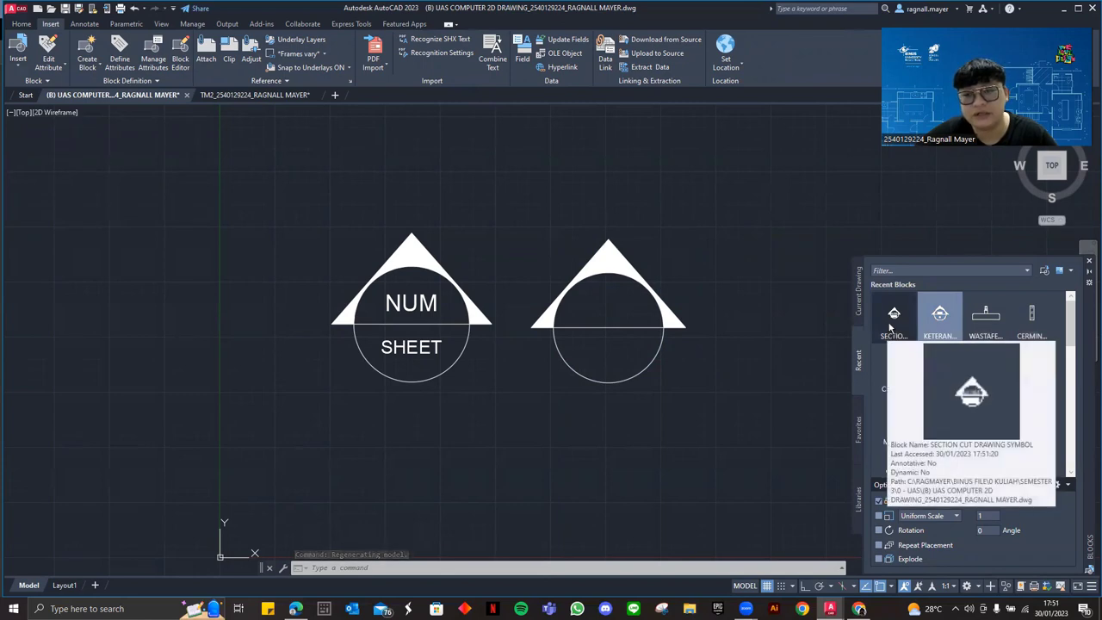
click(893, 325)
middle_drag(672, 233, 396, 301)
click(525, 415)
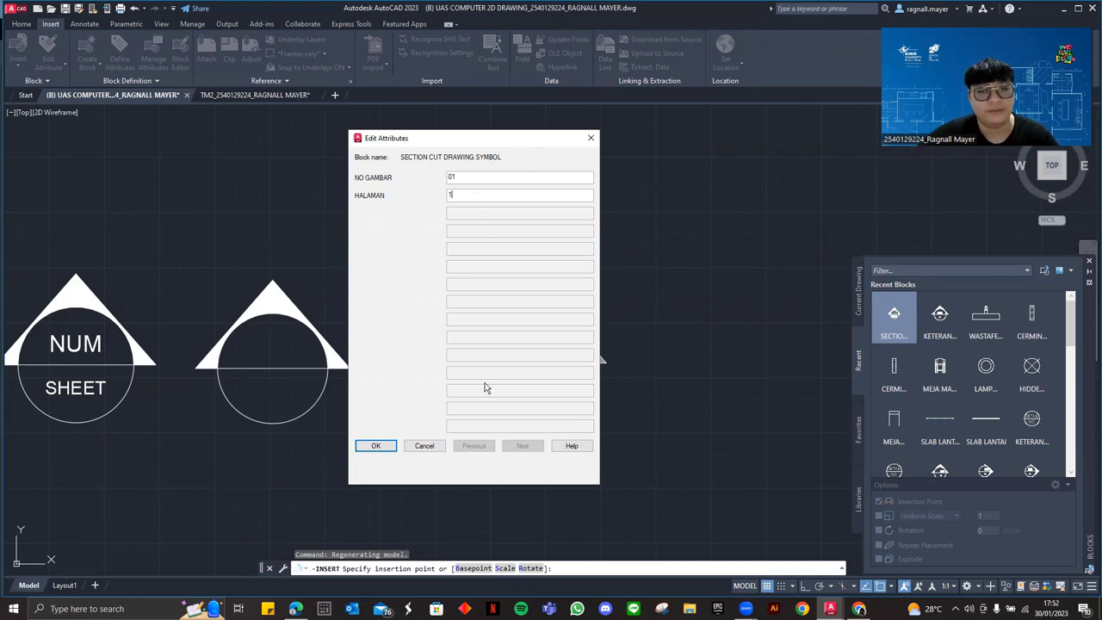
click(377, 446)
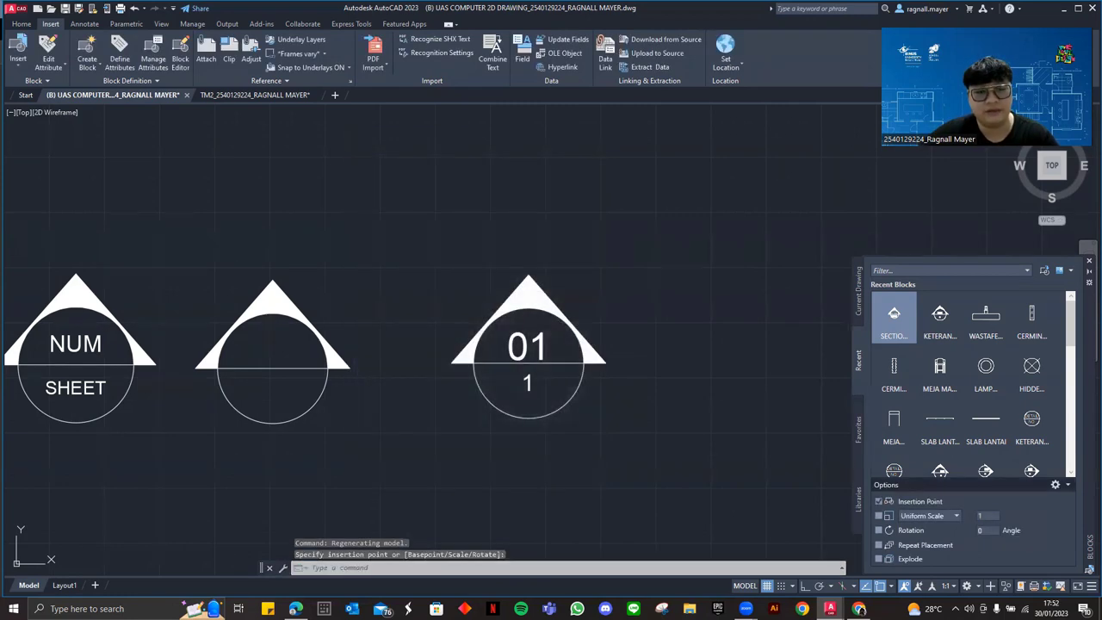
Select the newly inserted section symbol to check it as a block, clear the selection, and examine its attribute texts
scroll(517, 390, down, 2)
click(694, 355)
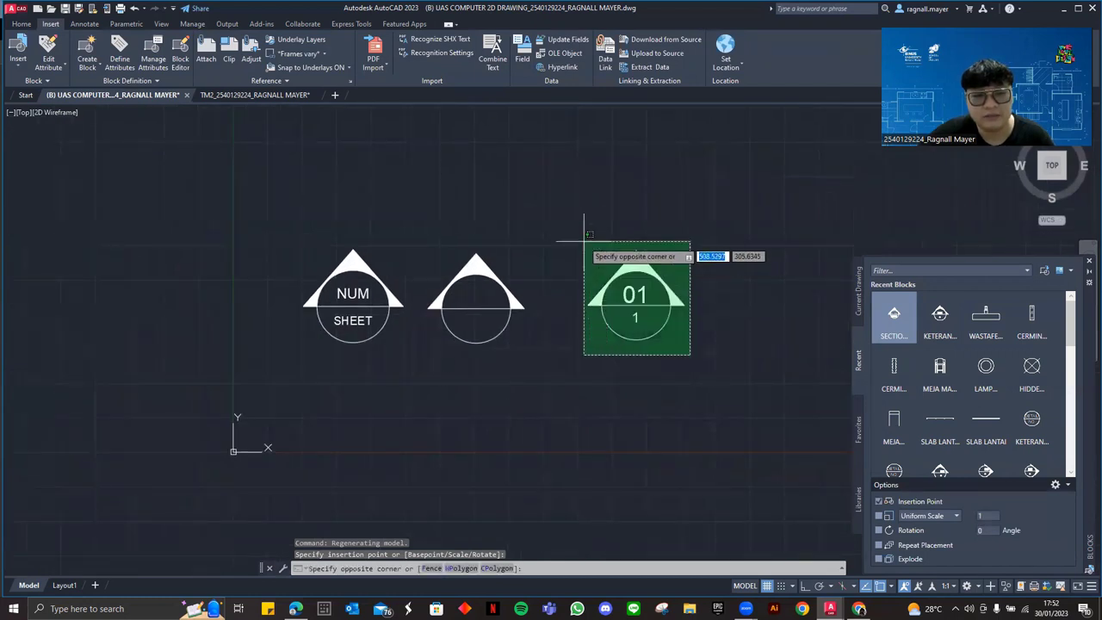
click(585, 238)
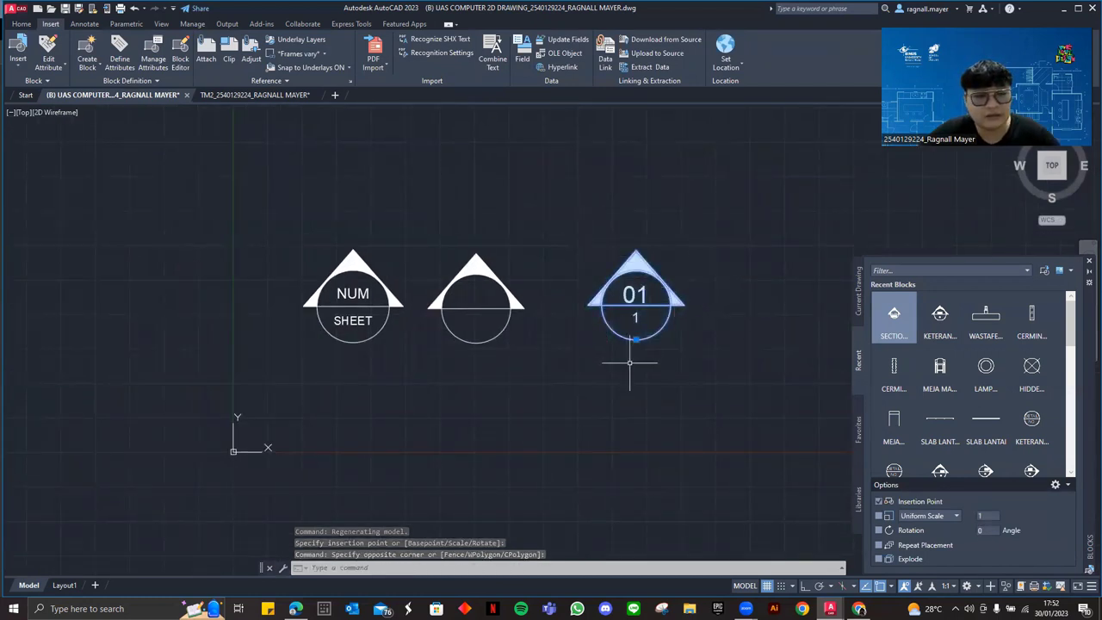
middle_drag(612, 351, 555, 346)
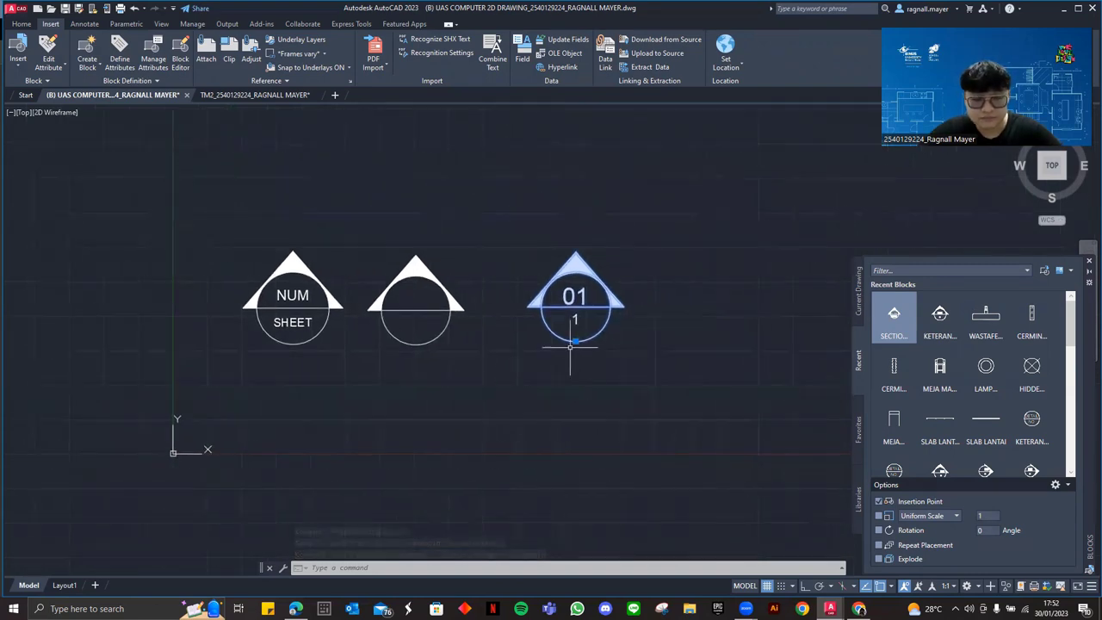
key(Escape)
scroll(606, 343, up, 4)
scroll(606, 342, down, 5)
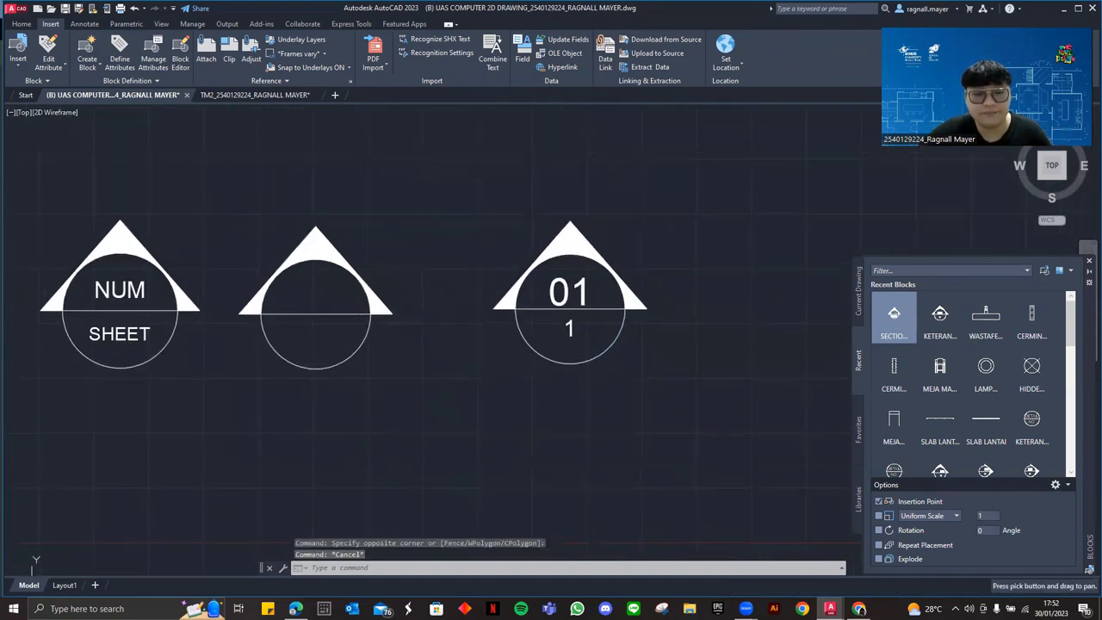
click(594, 352)
click(523, 301)
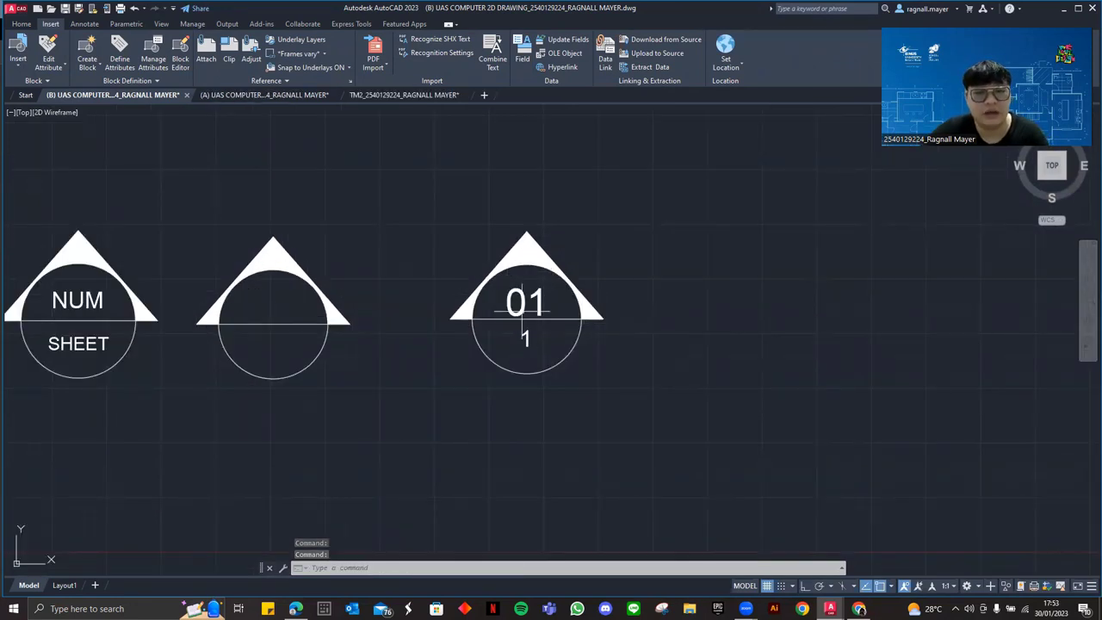
middle_drag(610, 274, 588, 270)
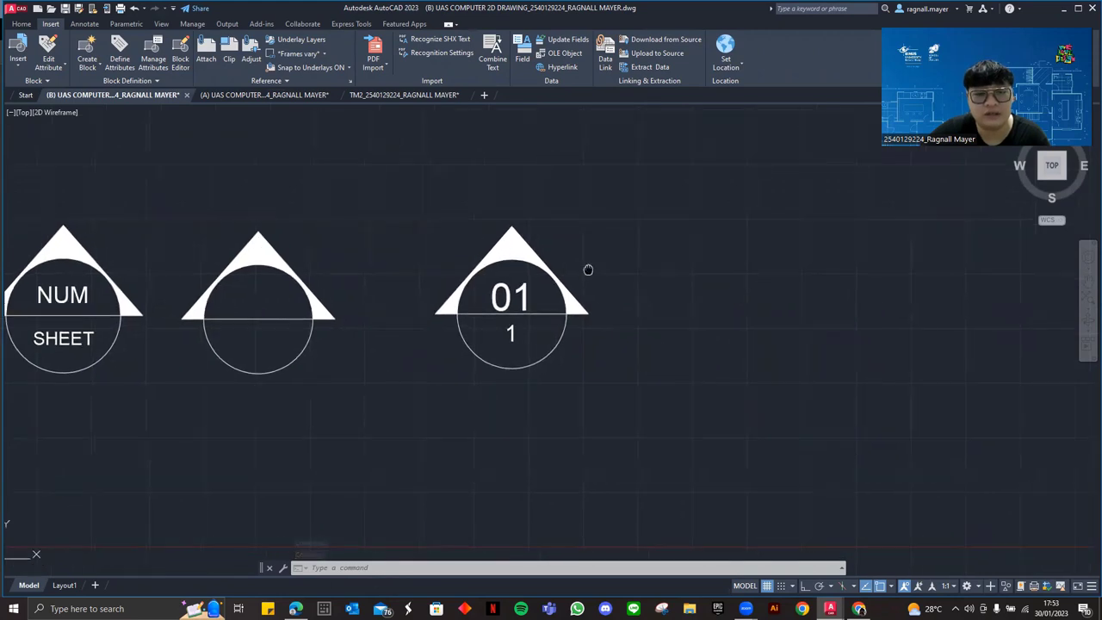
Switch to the (A) UAS drawing and examine the section symbol placed at the end of the floor plan's cut line
click(264, 95)
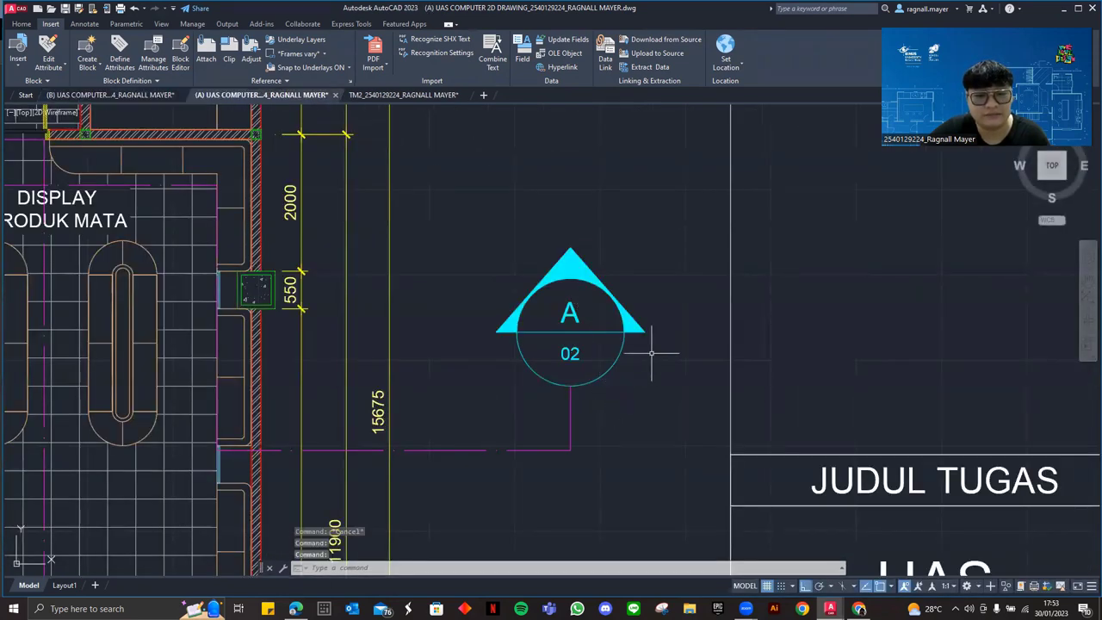
scroll(606, 344, down, 3)
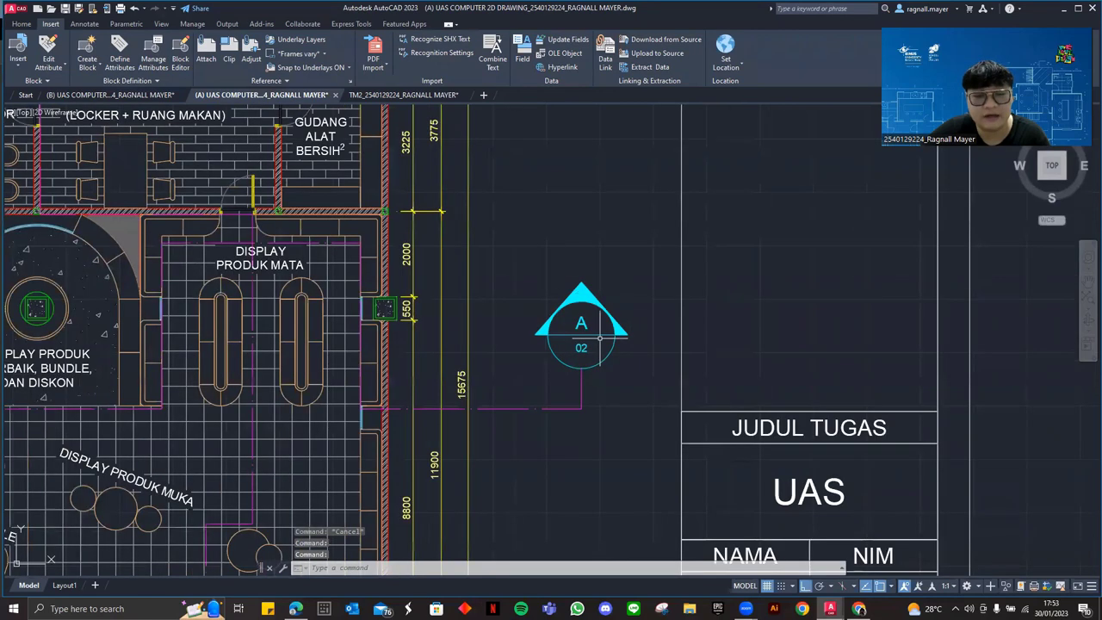
middle_drag(600, 337, 639, 316)
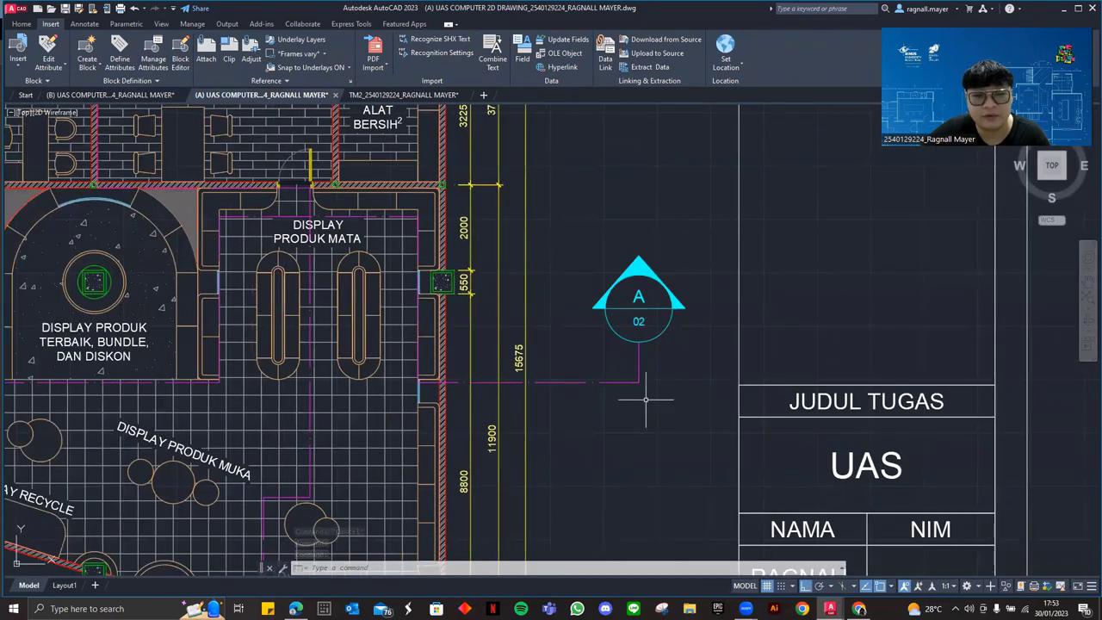
scroll(664, 344, up, 3)
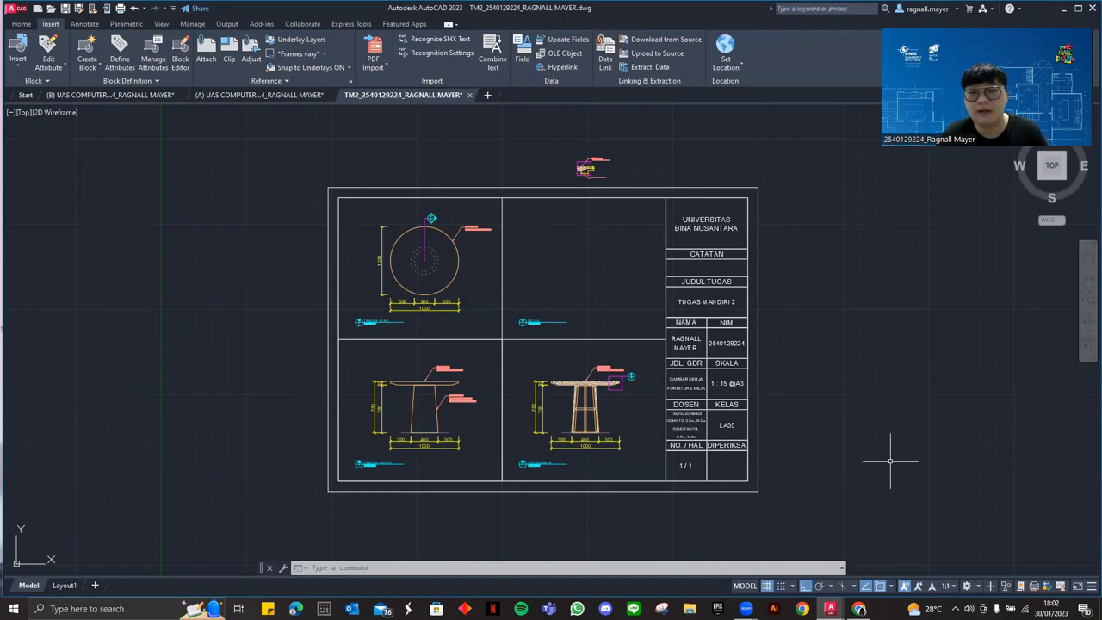
Review the top, front and section views of the table on the TM2 furniture sheet
middle_drag(807, 373, 781, 374)
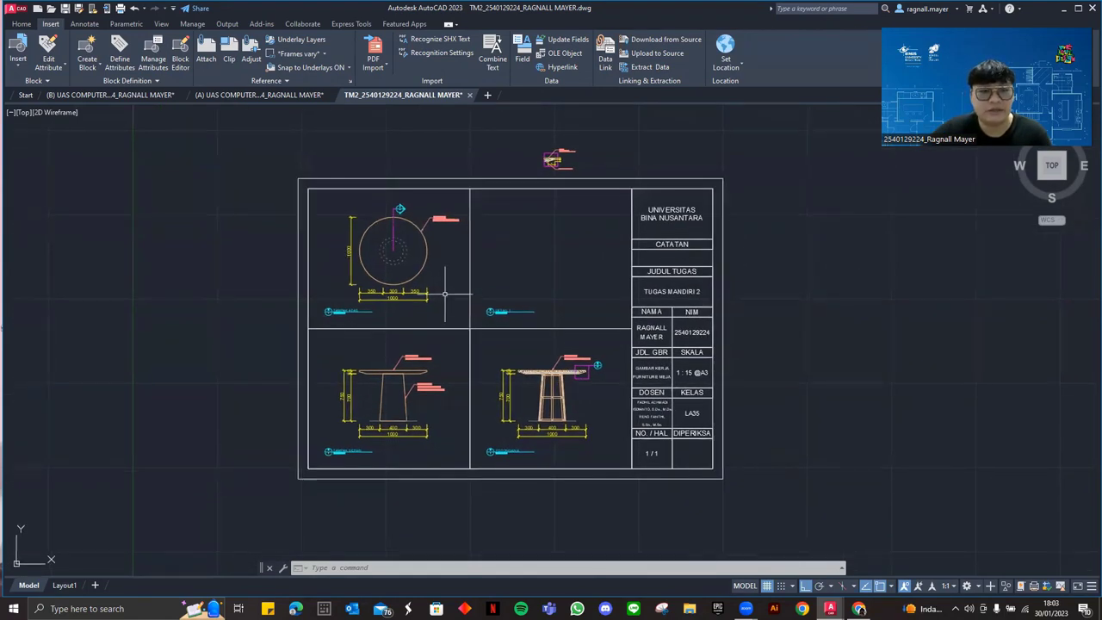
scroll(385, 302, up, 2)
mouse_move(380, 305)
middle_down()
mouse_move(368, 274)
mouse_move(358, 302)
middle_up()
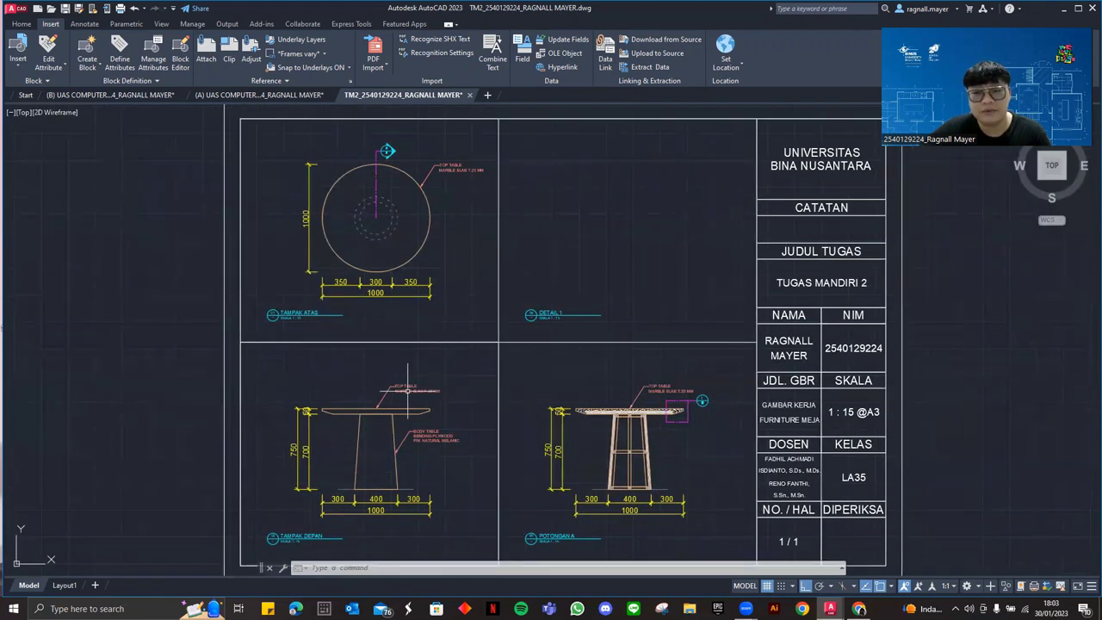
scroll(376, 397, up, 2)
mouse_move(387, 419)
middle_down()
mouse_move(381, 298)
mouse_move(376, 397)
middle_up()
scroll(376, 396, down, 2)
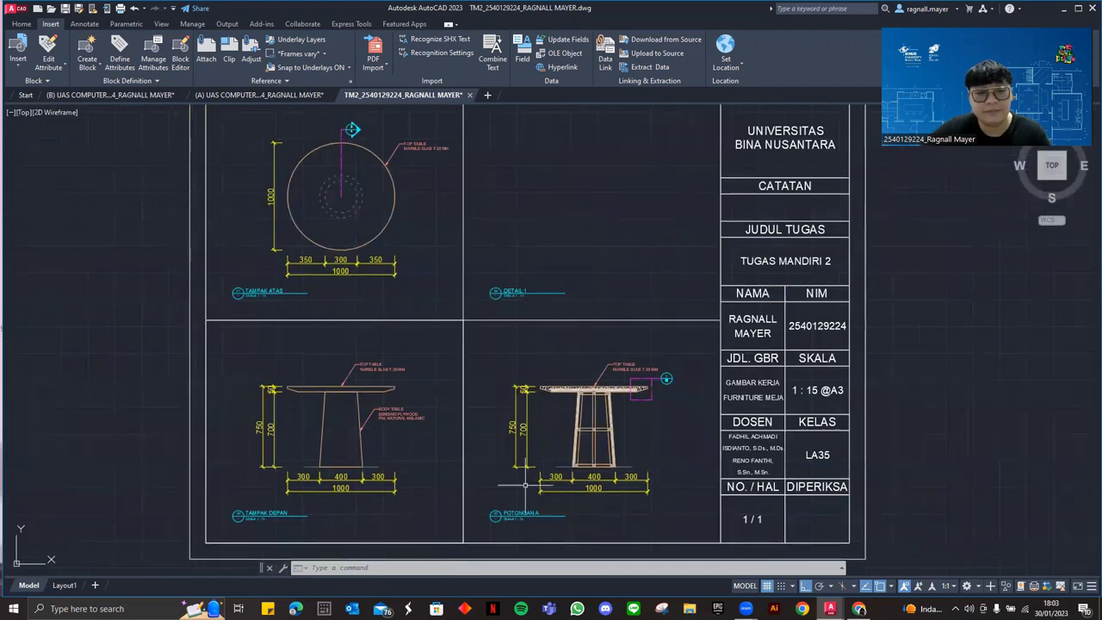
Examine the detail callout around the tabletop's edge in the POTONGAN A section view
scroll(525, 441, up, 1)
mouse_move(605, 407)
middle_down()
mouse_move(563, 347)
mouse_move(524, 340)
mouse_move(523, 352)
middle_up()
scroll(639, 308, up, 4)
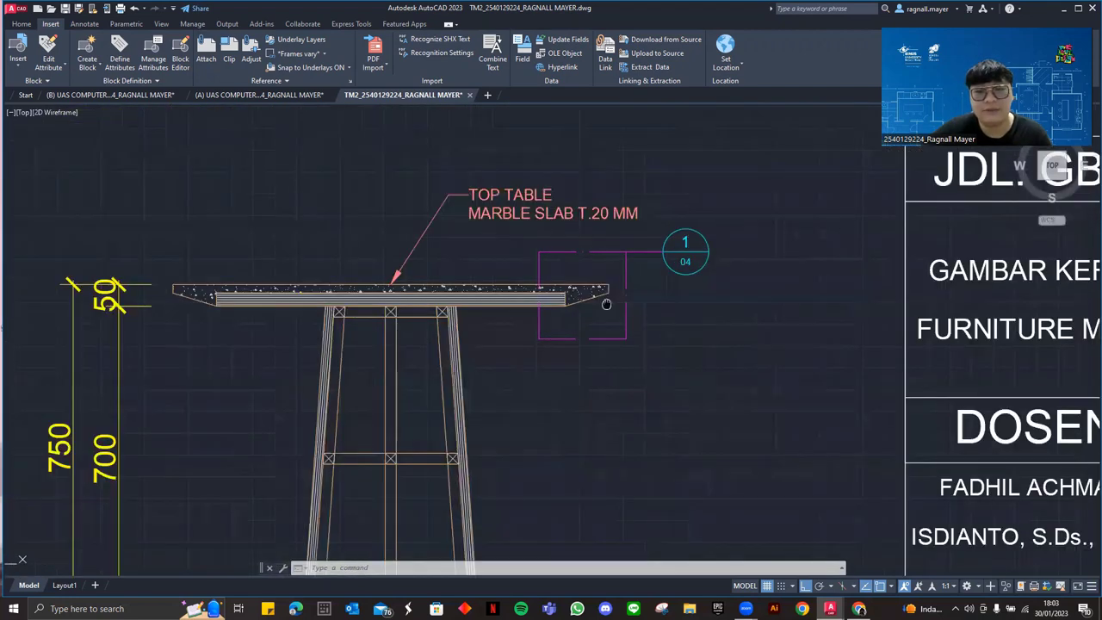
scroll(606, 304, up, 2)
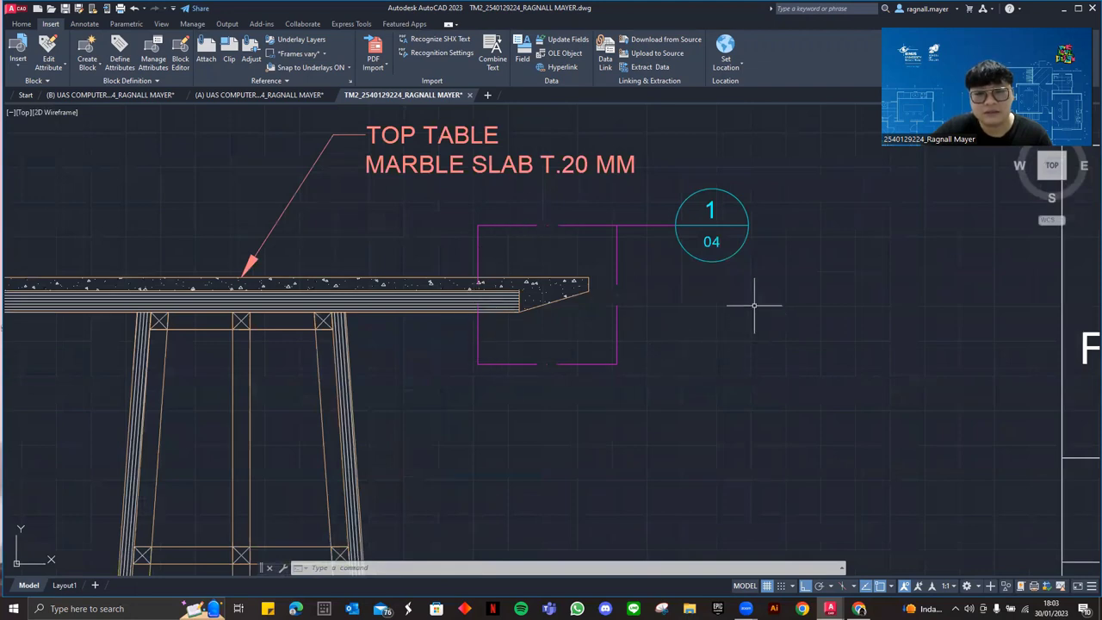
scroll(698, 318, down, 4)
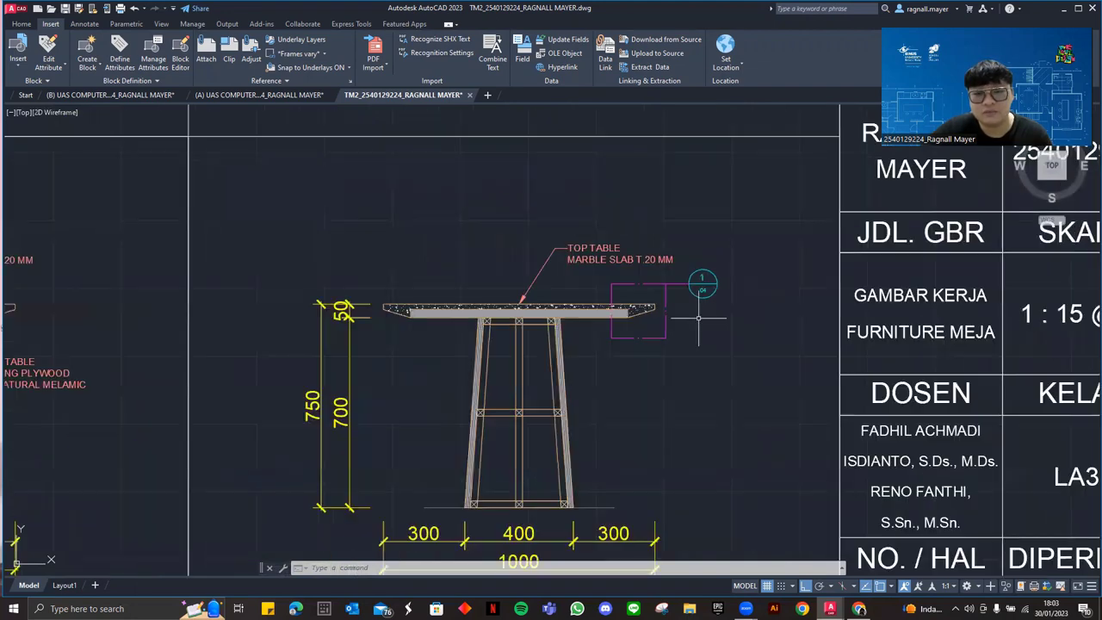
Examine the empty DETAIL 1 frame and the enlarged tabletop edge detail drawn above the sheet
middle_drag(699, 318, 629, 367)
scroll(629, 367, down, 2)
middle_drag(529, 278, 551, 408)
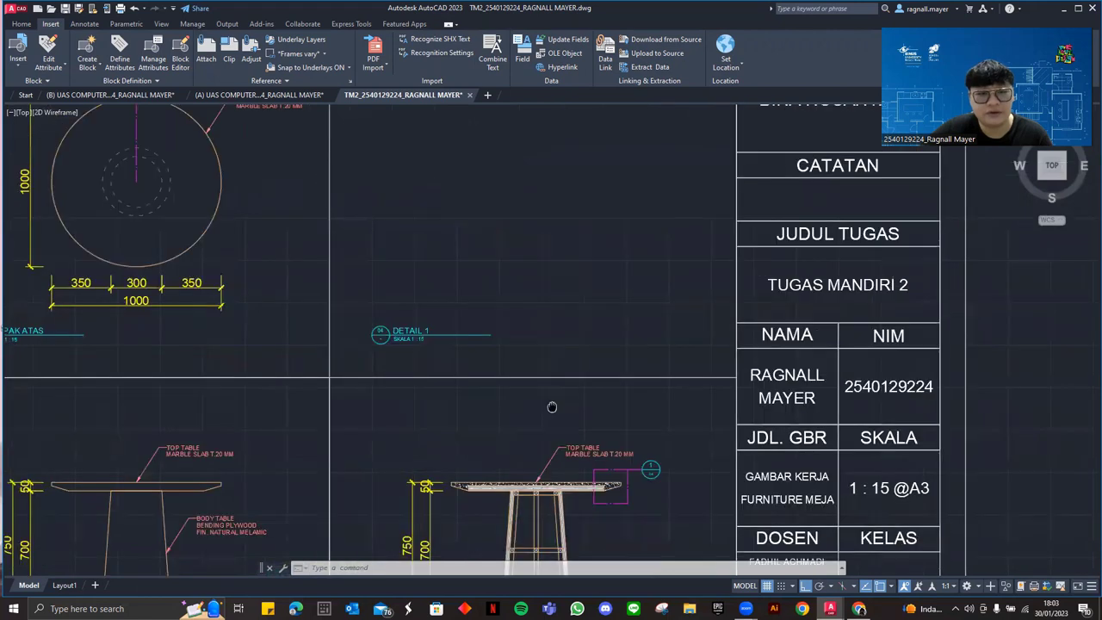
middle_drag(631, 248, 592, 383)
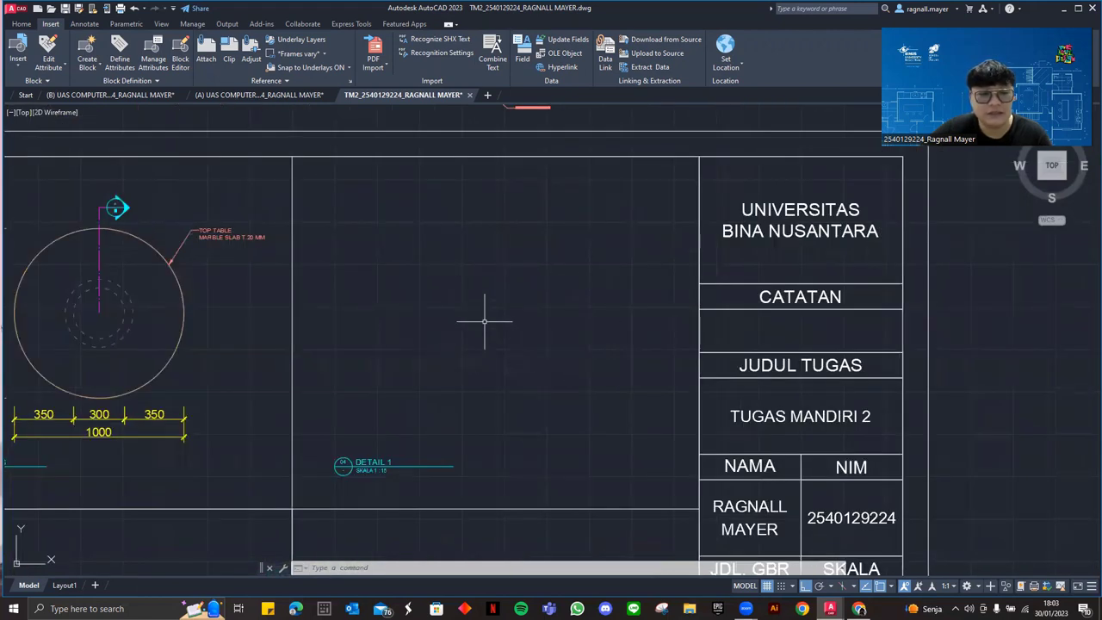
scroll(484, 322, down, 2)
mouse_move(491, 313)
middle_down()
mouse_move(499, 307)
mouse_move(511, 338)
mouse_move(509, 321)
middle_up()
scroll(502, 239, up, 8)
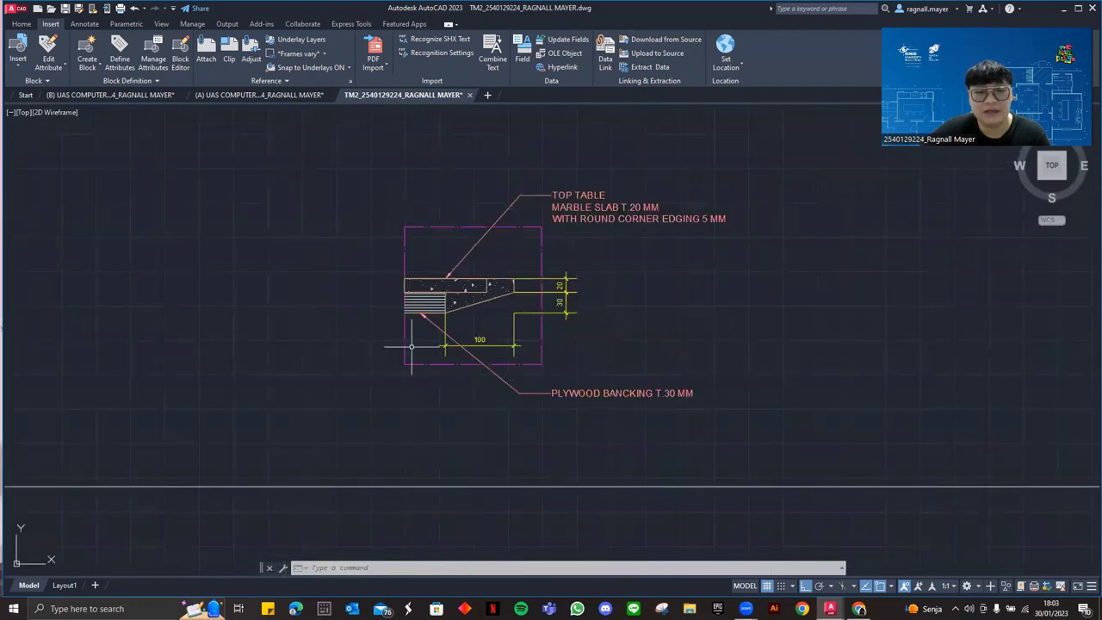
Compare the callout area in the section view with the DETAIL 1 frame, and review the whole sheet
scroll(535, 374, down, 3)
middle_drag(664, 531, 517, 258)
scroll(583, 221, down, 3)
scroll(560, 295, up, 7)
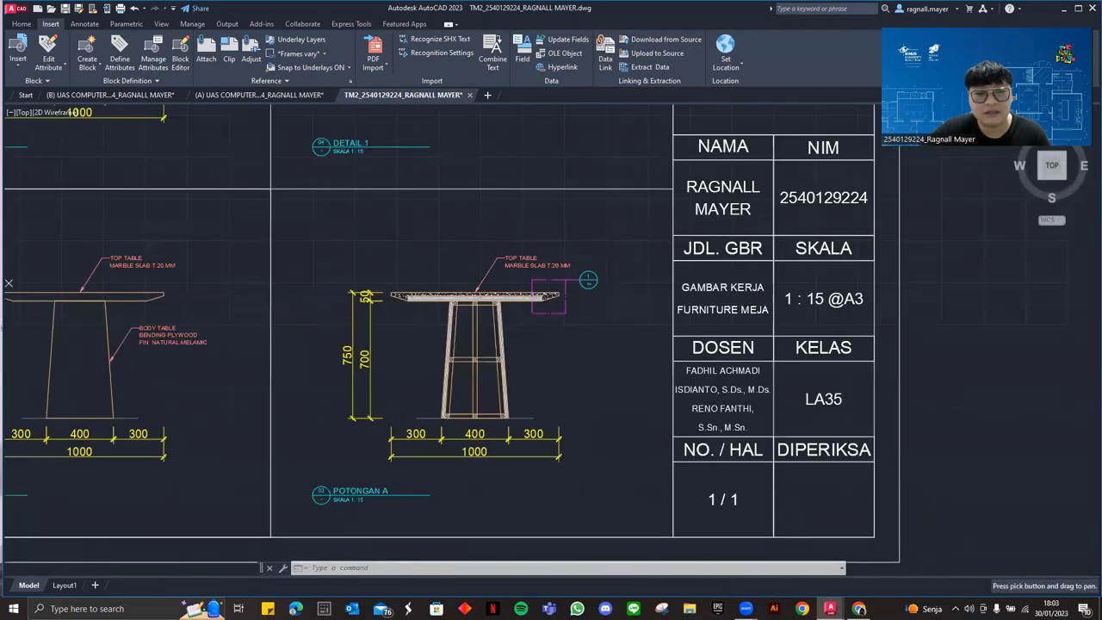
scroll(583, 319, down, 6)
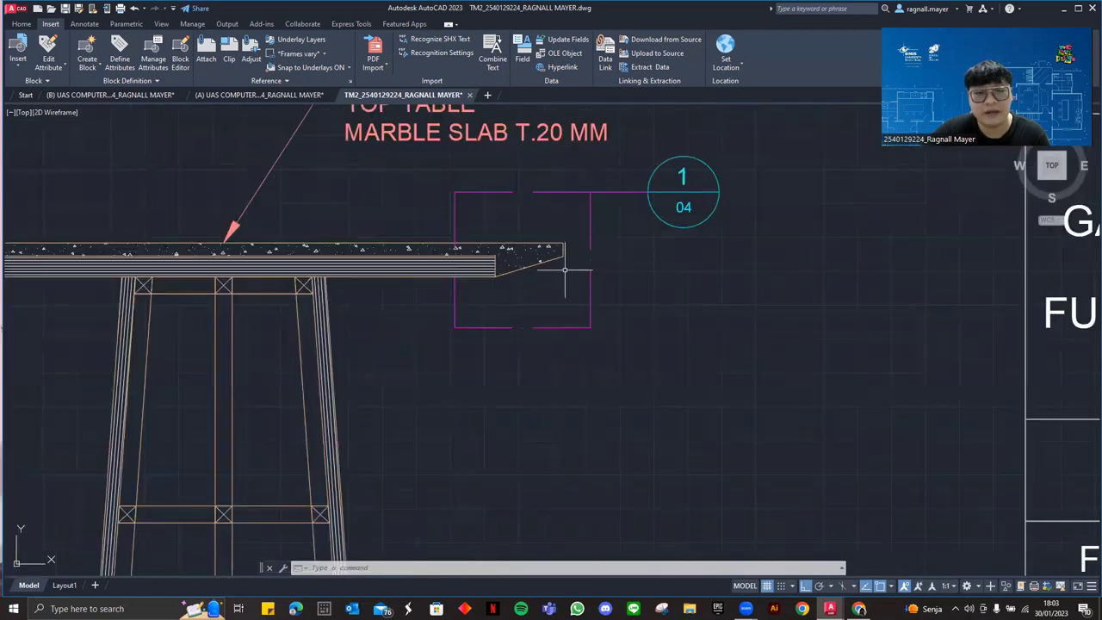
middle_drag(566, 332, 567, 495)
mouse_move(512, 228)
middle_down()
mouse_move(507, 259)
mouse_move(554, 464)
middle_up()
scroll(534, 162, up, 1)
scroll(537, 184, down, 2)
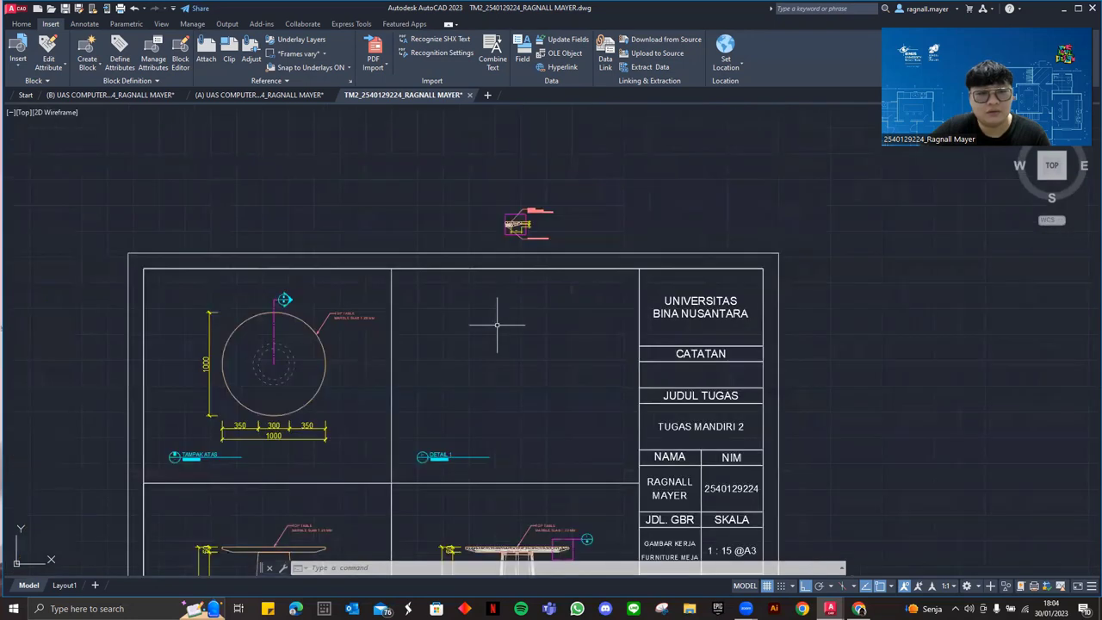
mouse_move(496, 324)
middle_down()
mouse_move(519, 254)
mouse_move(522, 166)
middle_up()
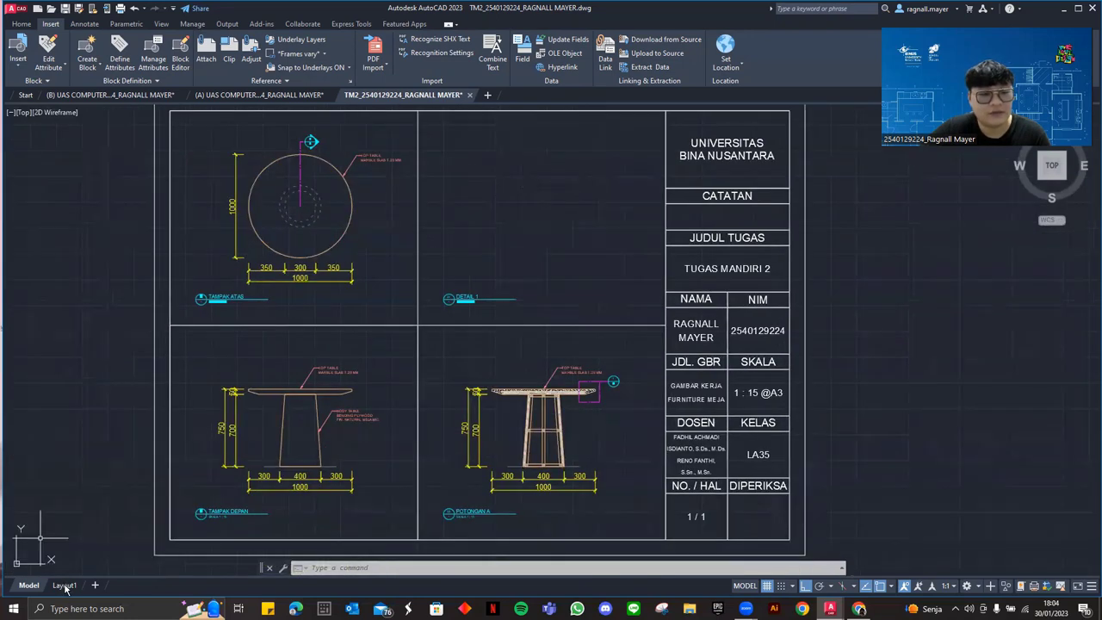
Open Layout1 and review the furniture sheet inside its viewport
click(65, 585)
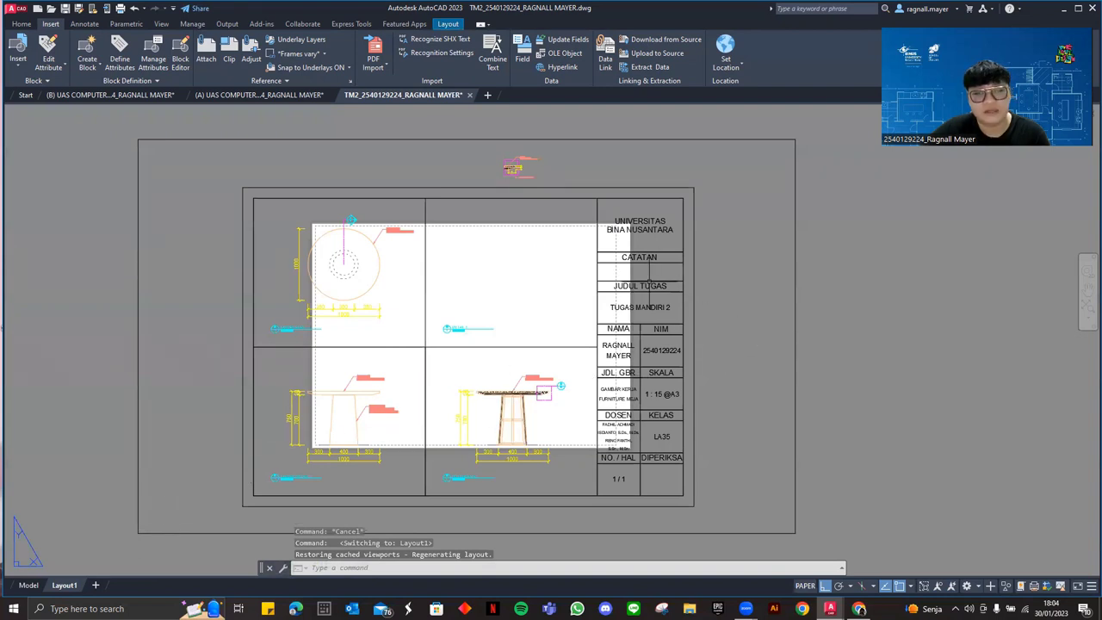
scroll(732, 310, down, 2)
scroll(713, 312, up, 2)
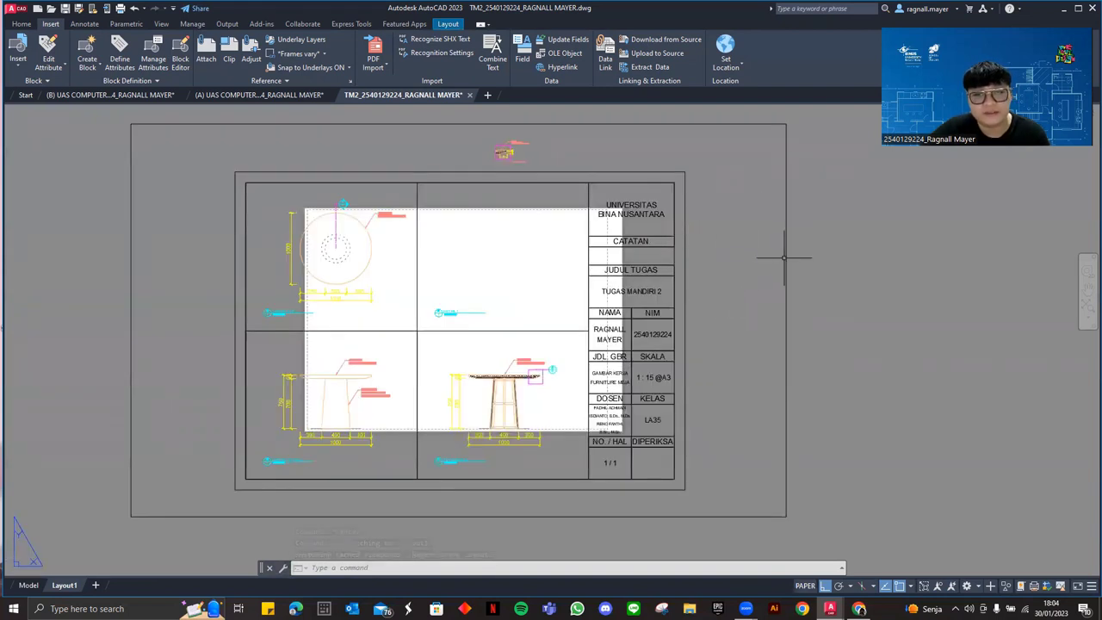
Duplicate the furniture sheet's viewport and place the copy beside the original in Layout1
click(783, 256)
scroll(712, 289, down, 2)
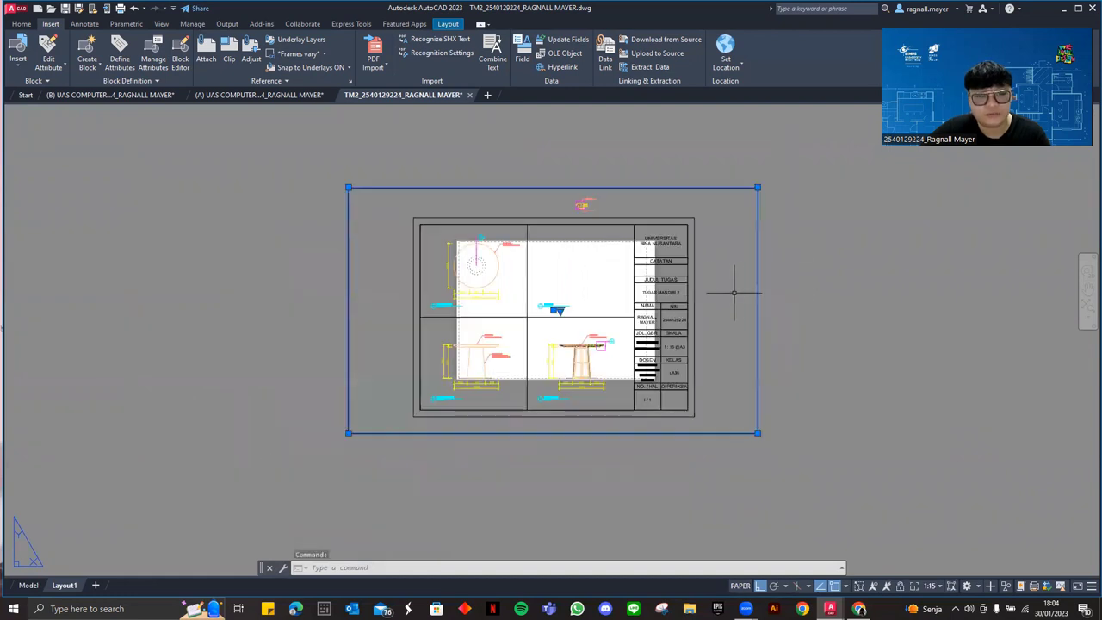
middle_drag(756, 293, 692, 310)
scroll(534, 289, up, 2)
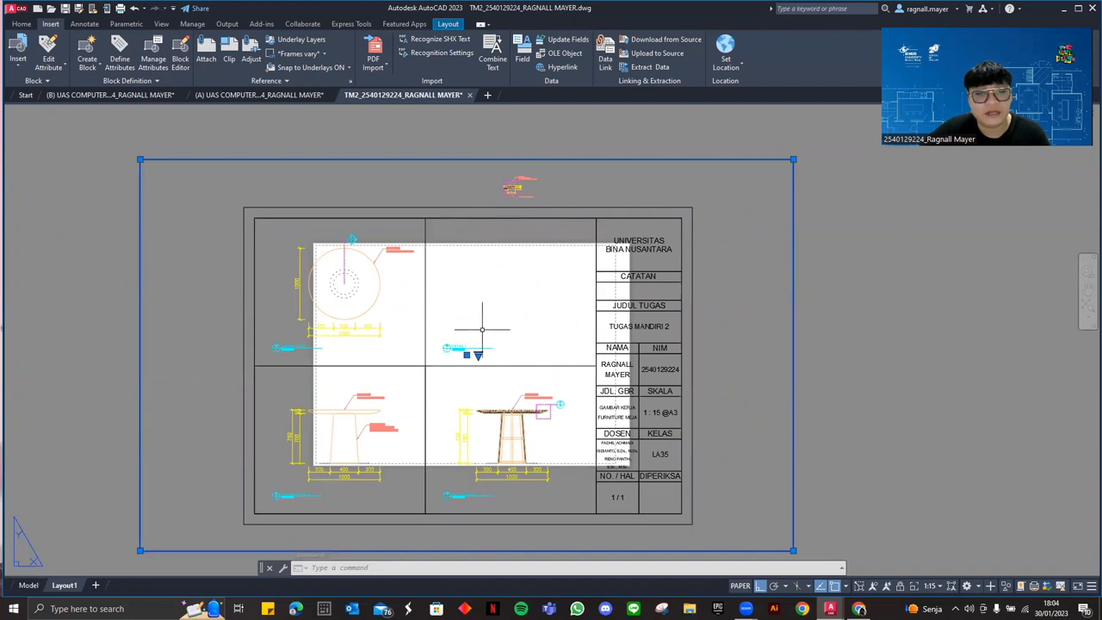
scroll(528, 301, down, 2)
middle_drag(529, 302, 482, 287)
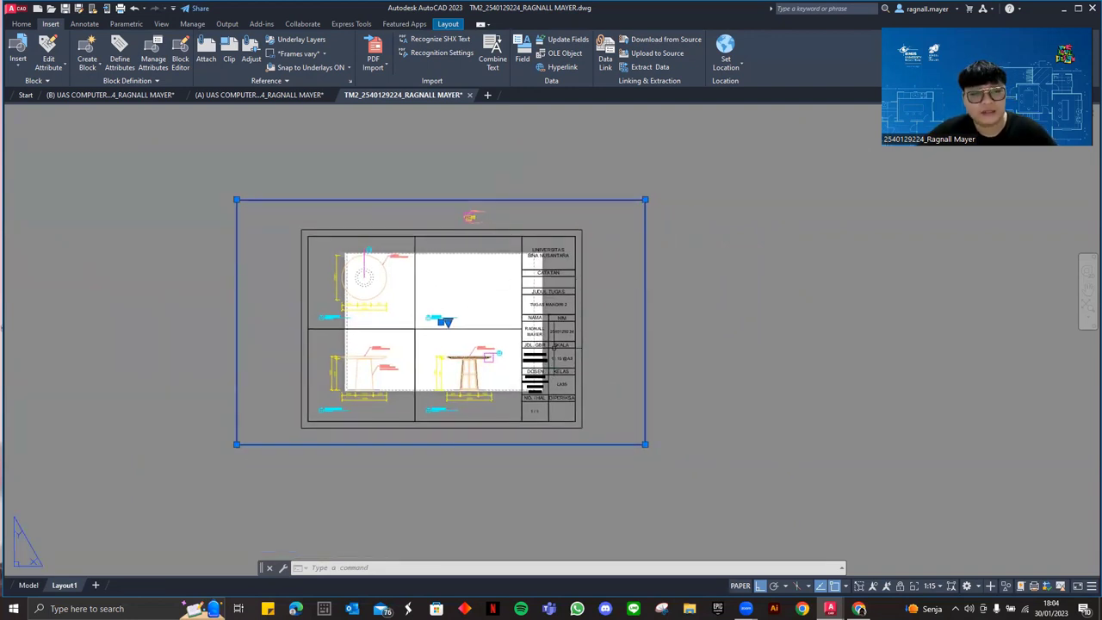
middle_drag(632, 323, 593, 310)
middle_drag(681, 322, 629, 347)
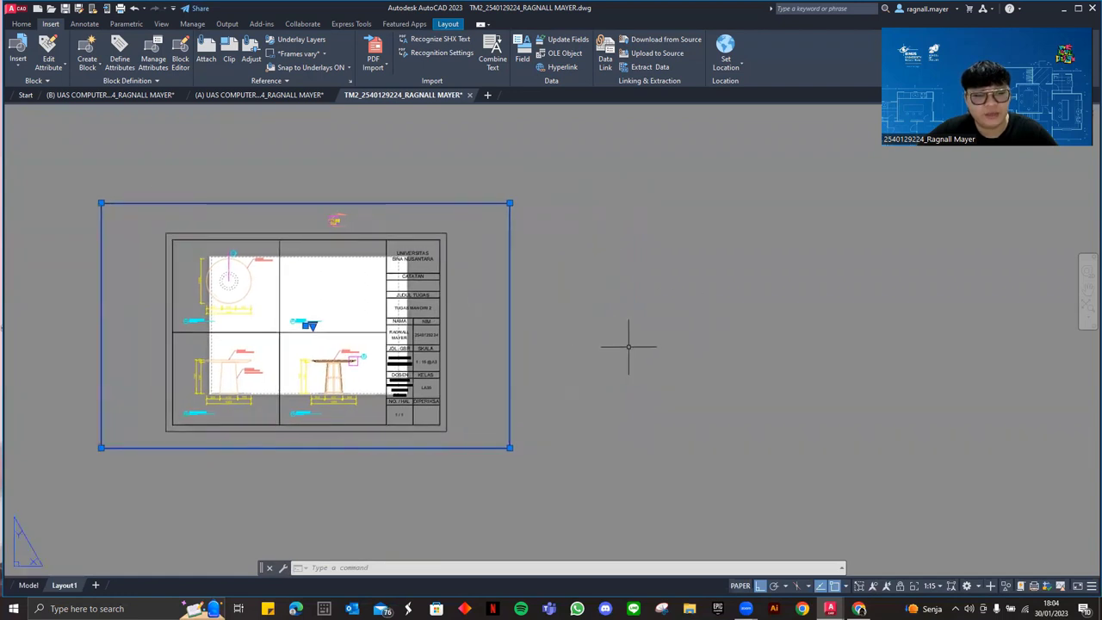
key(ctrl+c)
key(ctrl+v)
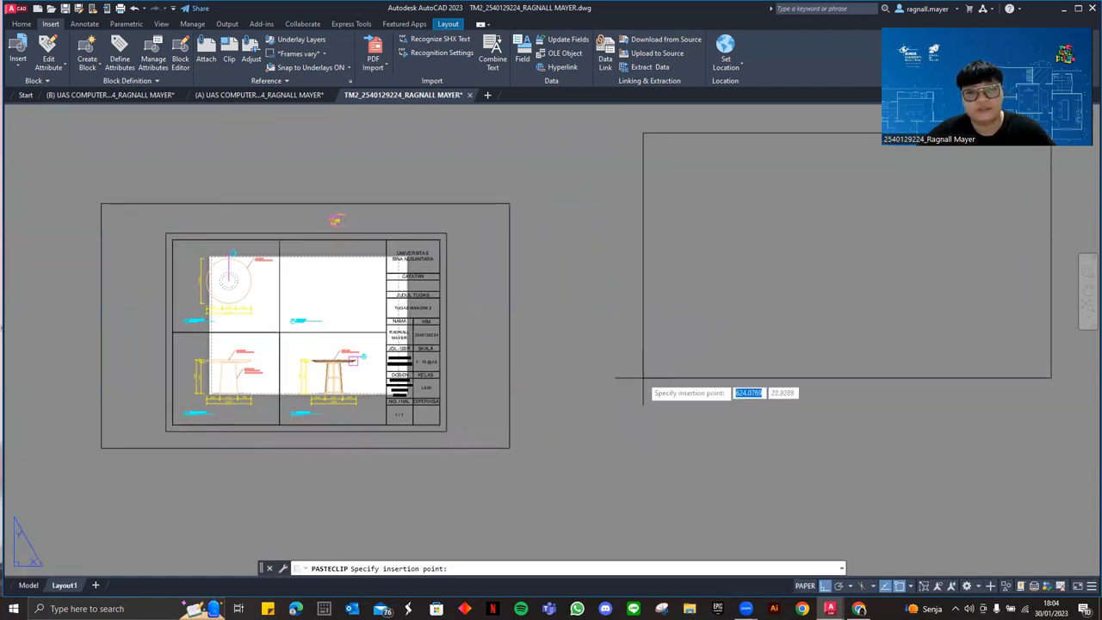
click(543, 448)
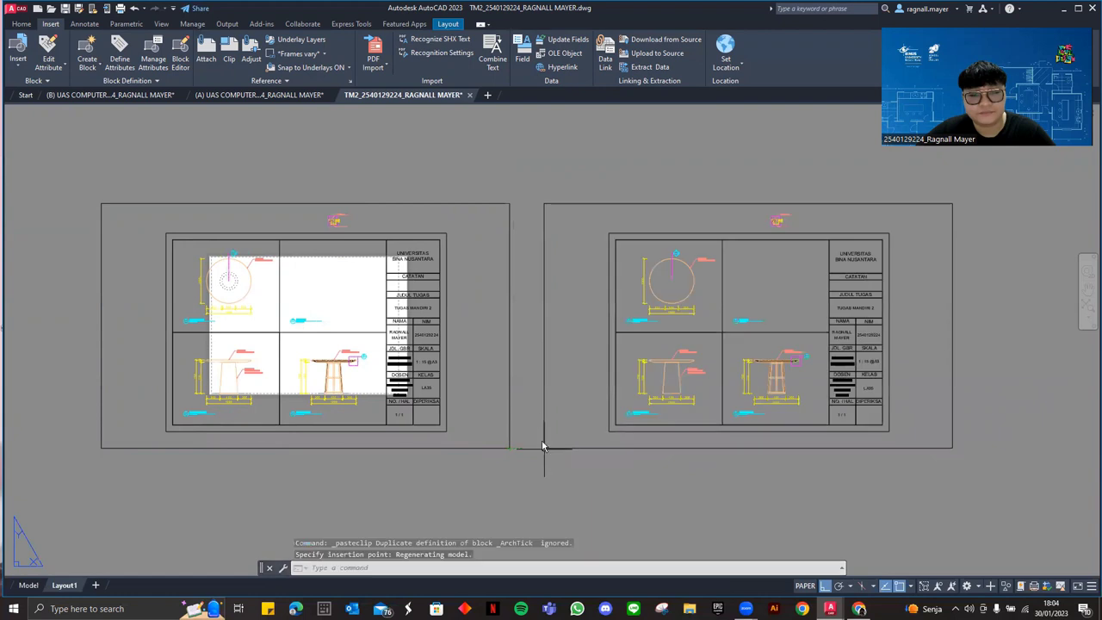
Crop the duplicated viewport so that it frames only the tabletop edge detail above the sheet
middle_drag(945, 279, 922, 279)
click(951, 283)
click(896, 262)
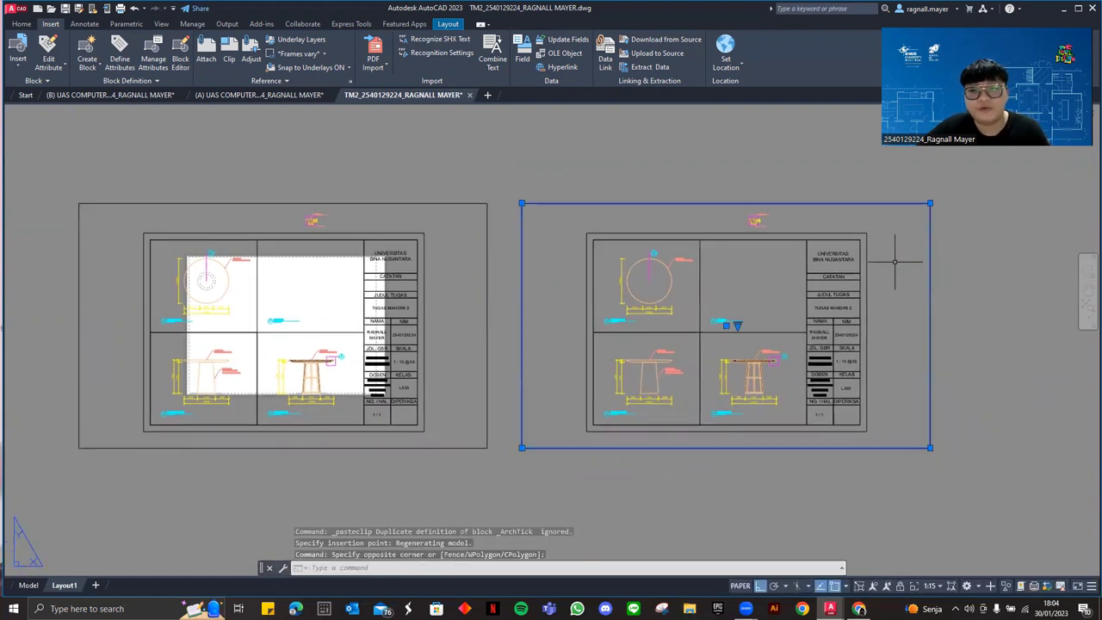
click(929, 446)
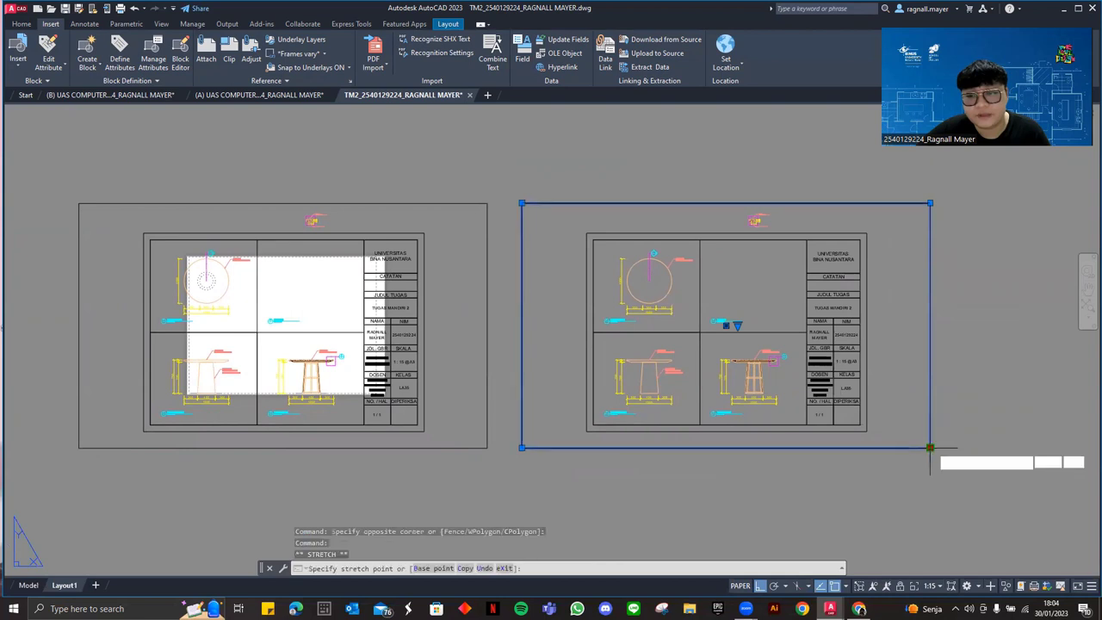
click(929, 447)
scroll(781, 233, up, 2)
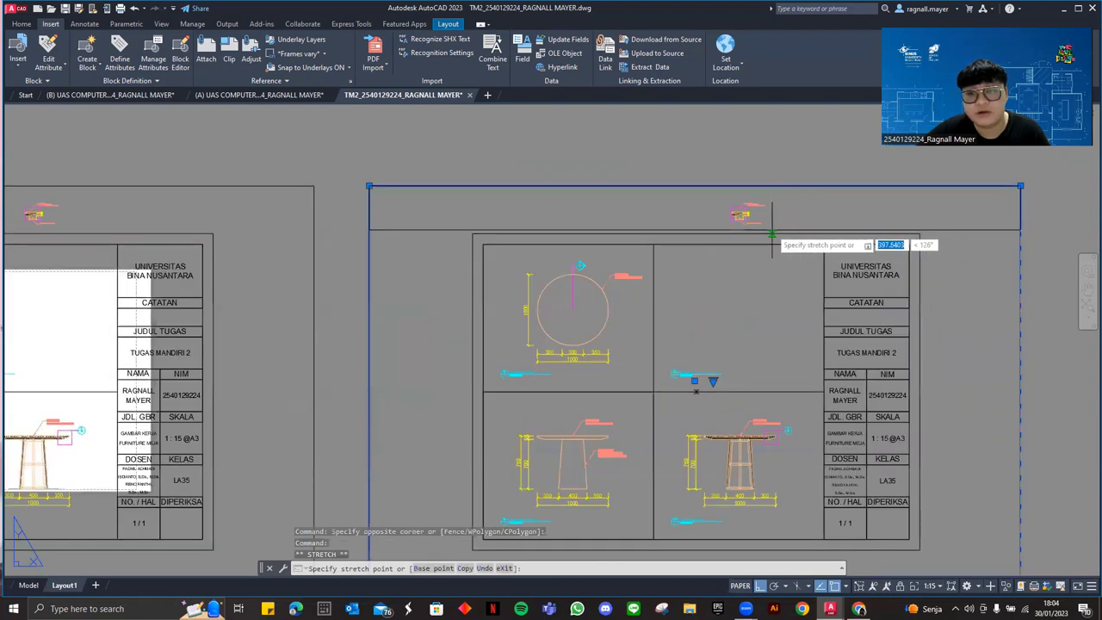
click(772, 232)
click(368, 232)
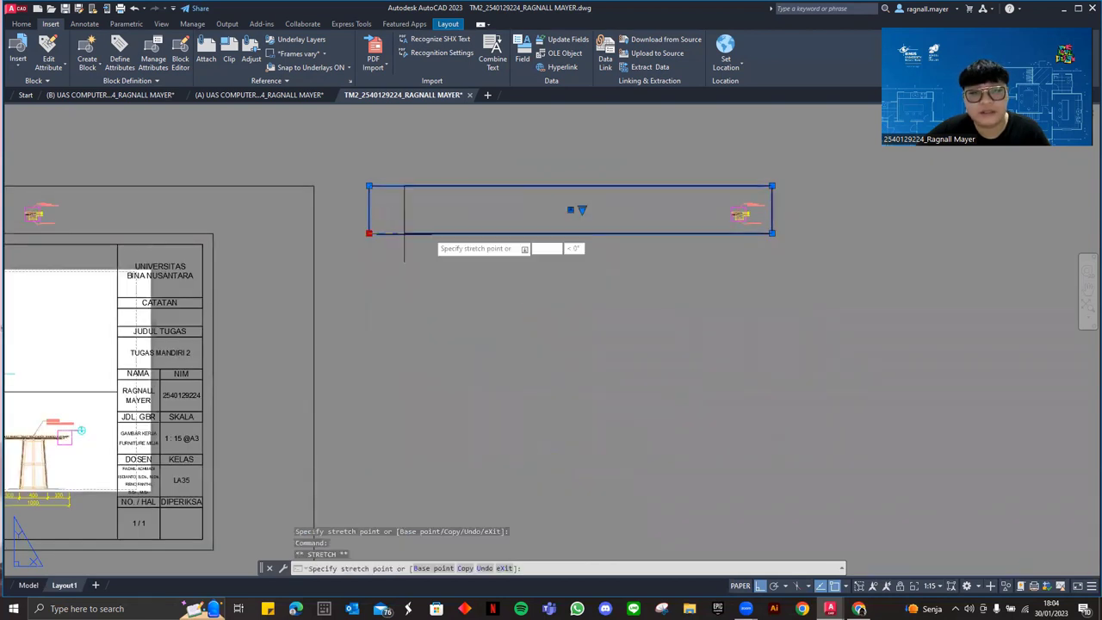
click(711, 232)
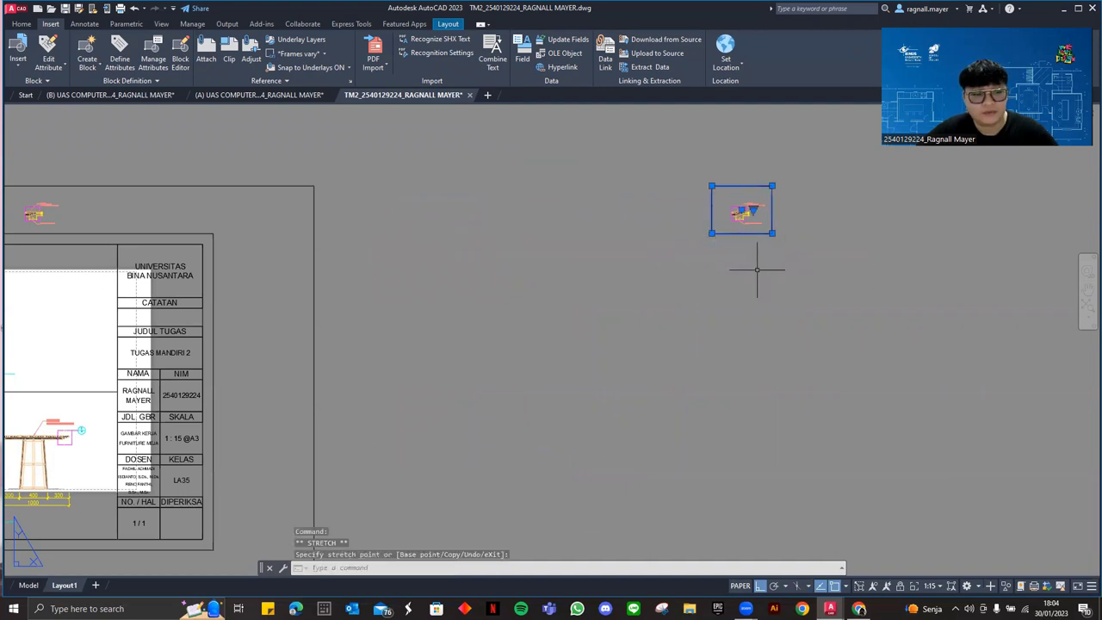
key(Escape)
Move the cropped detail viewport next to the original tabletop edge detail above the sheet
click(755, 245)
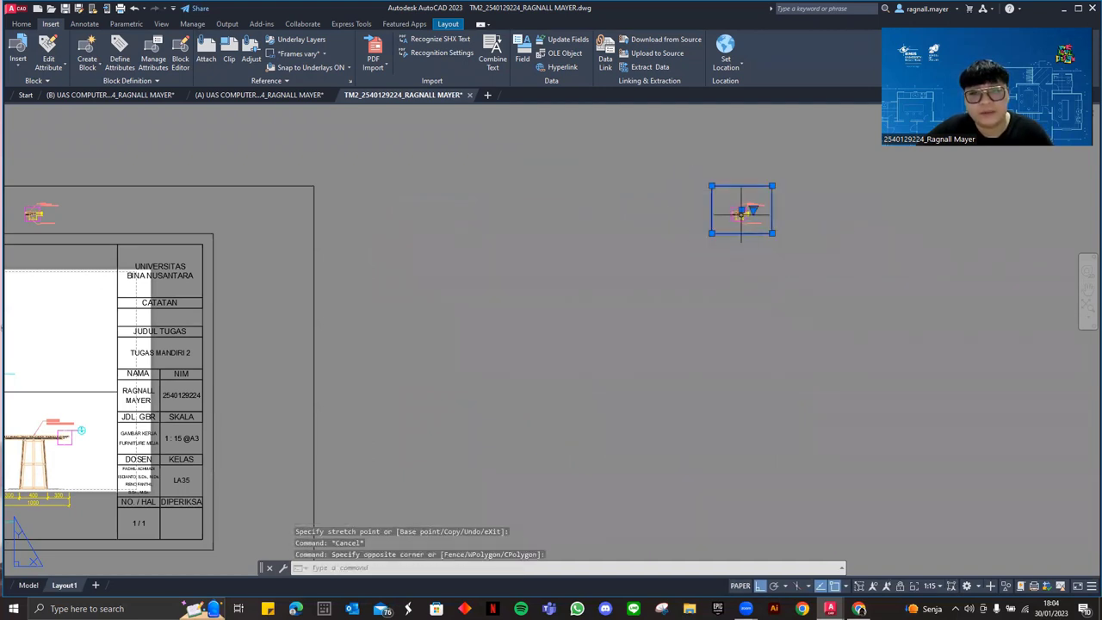
click(741, 210)
middle_drag(396, 282, 735, 302)
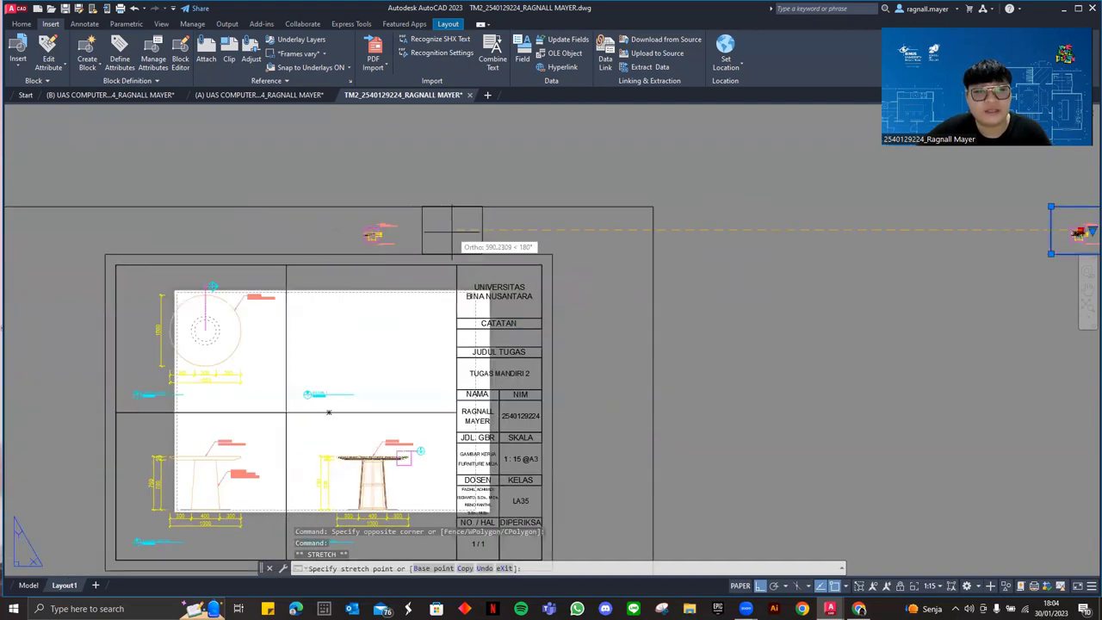
click(441, 230)
scroll(393, 239, up, 4)
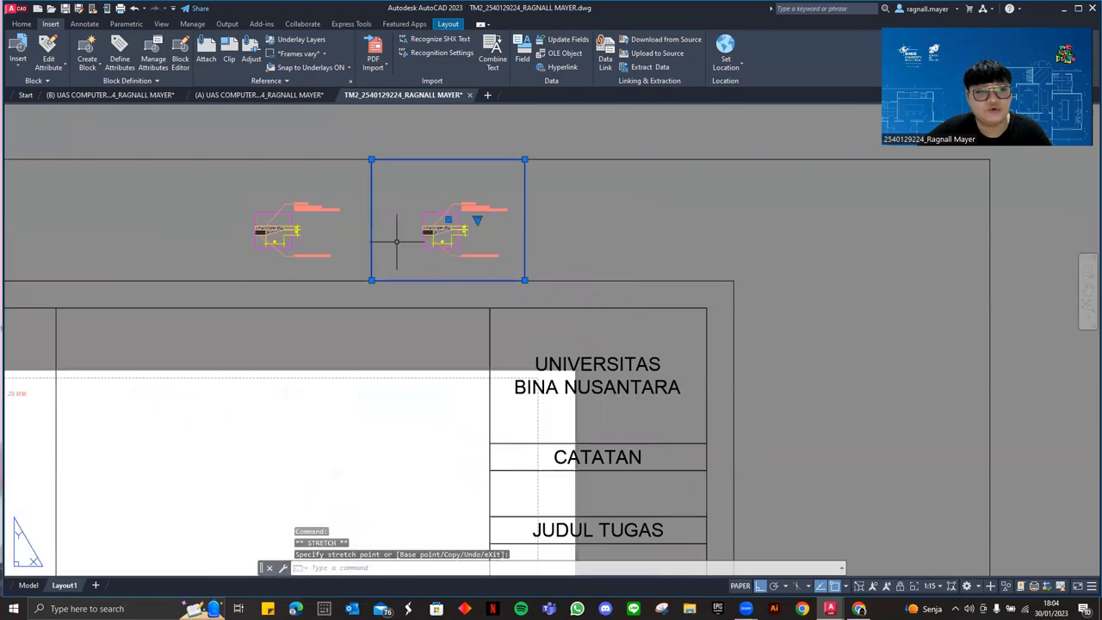
scroll(494, 250, down, 4)
middle_drag(494, 250, 522, 201)
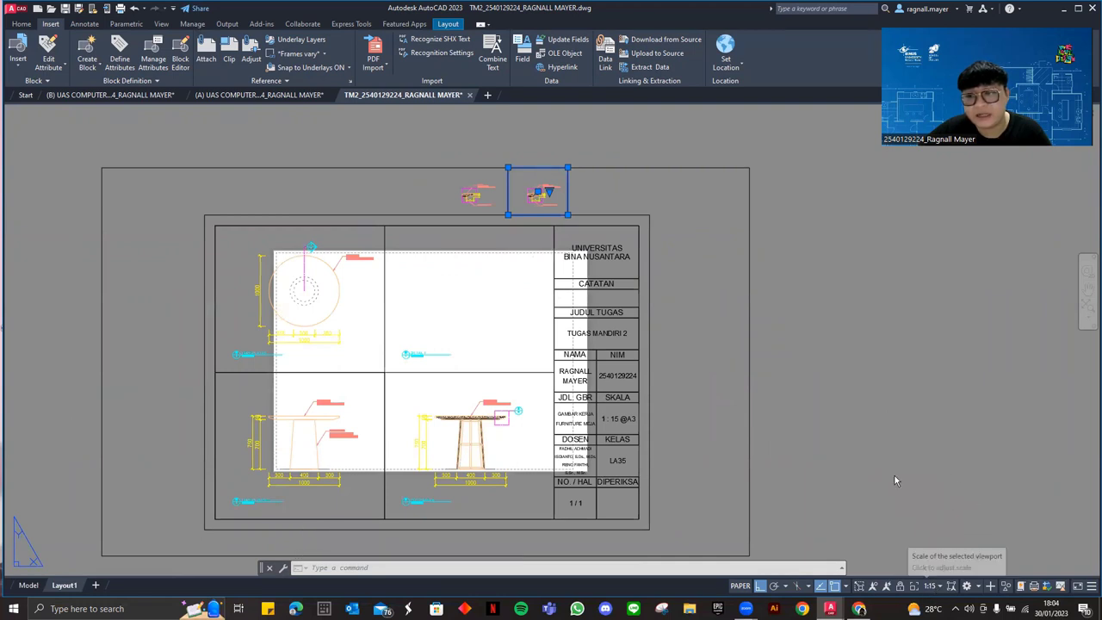
Set the detail viewport's scale to 1:5 and enlarge its frame around the whole detail and its notes
click(931, 587)
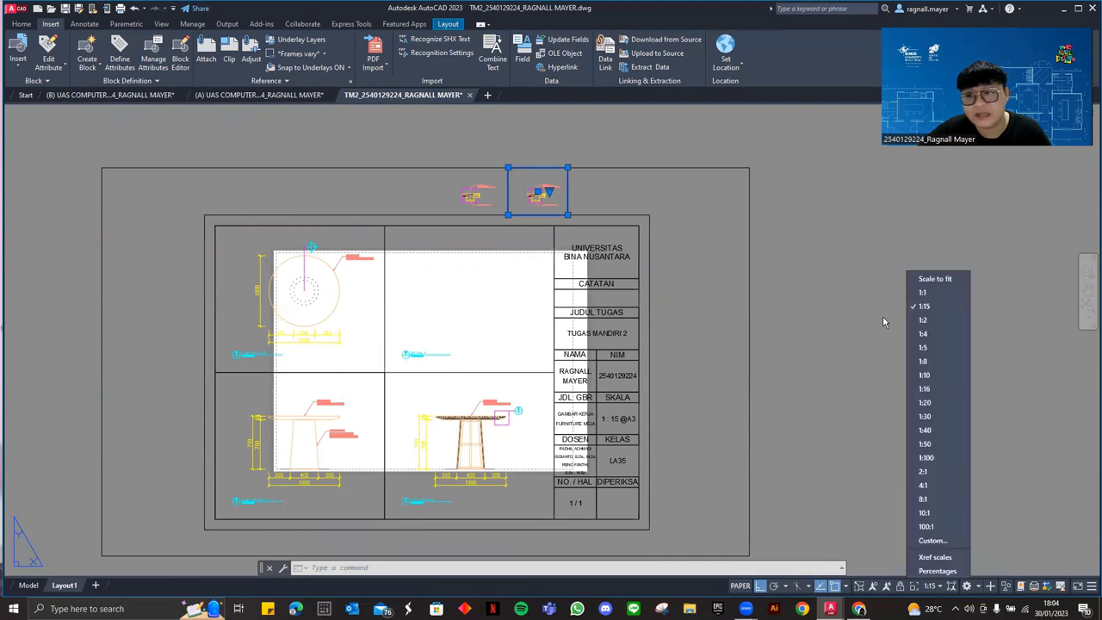
click(939, 349)
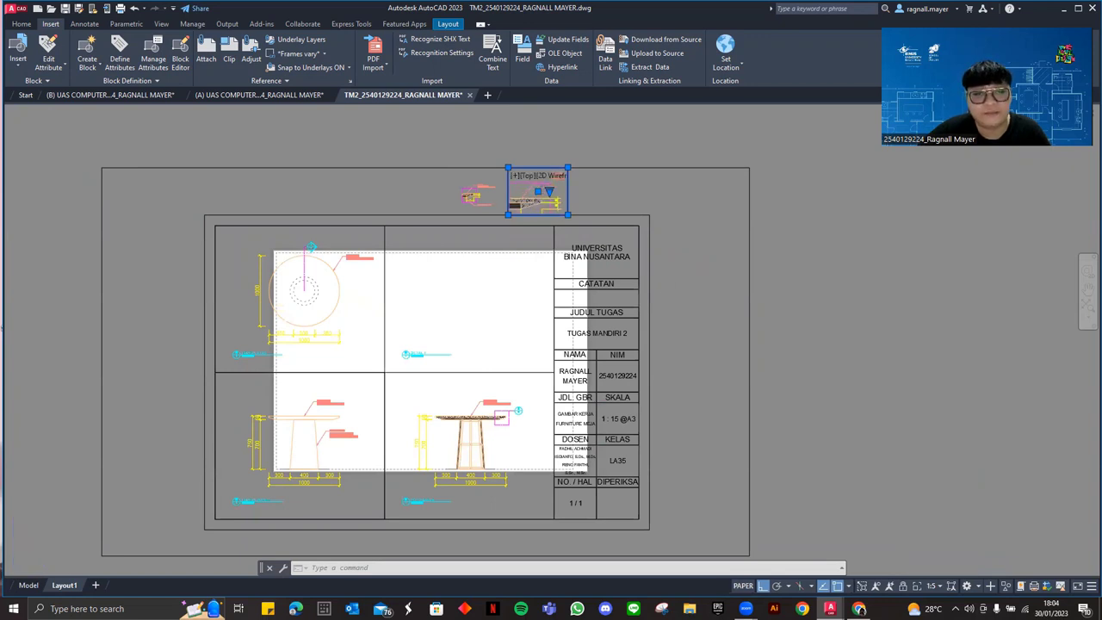
click(567, 215)
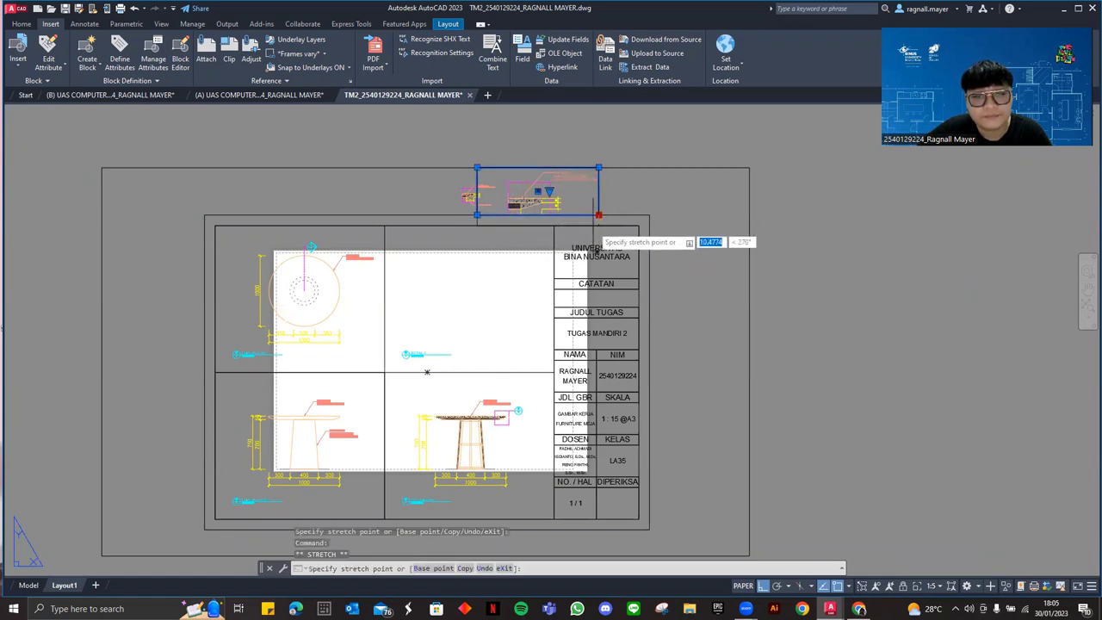
click(595, 251)
click(596, 167)
click(637, 144)
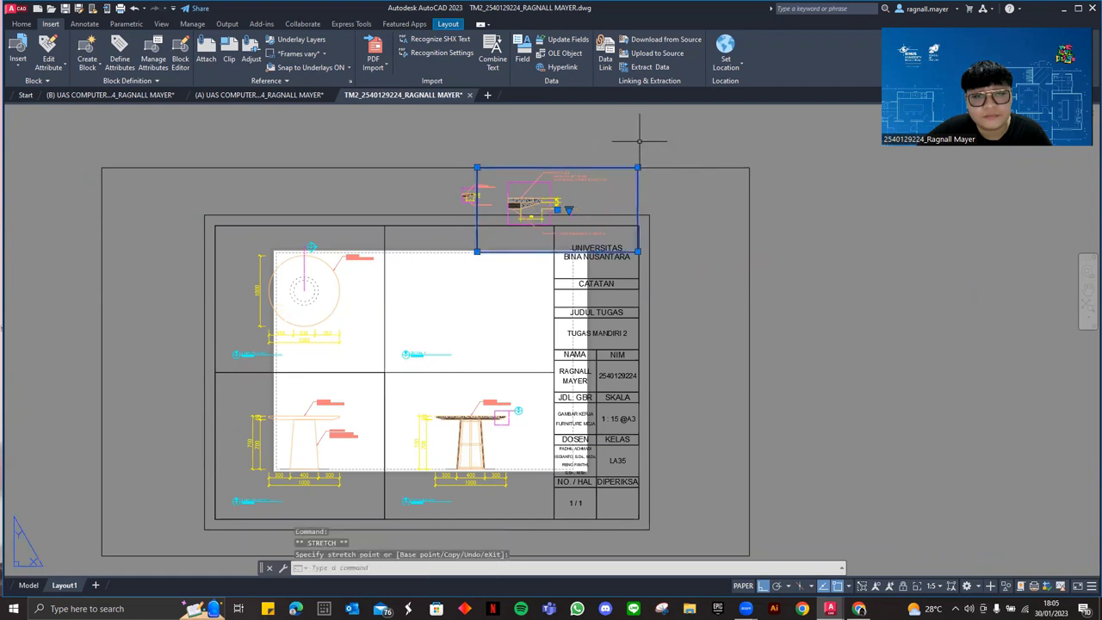
click(638, 147)
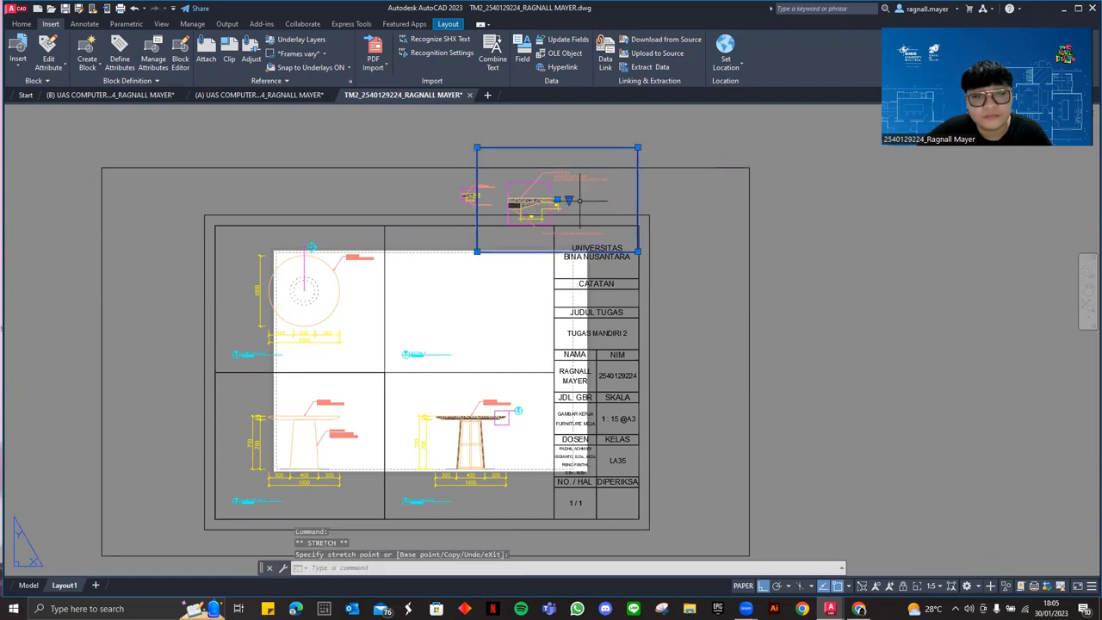
click(477, 251)
click(456, 251)
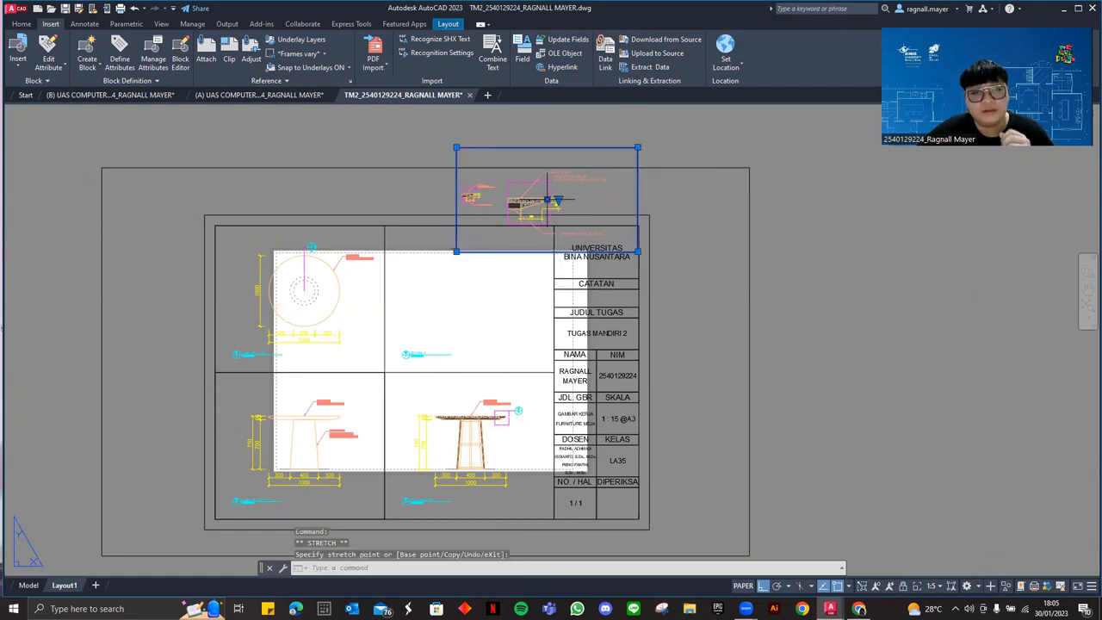
Move the enlarged detail viewport into the empty space outside the main sheet viewport
click(546, 200)
click(861, 352)
middle_drag(876, 311, 754, 307)
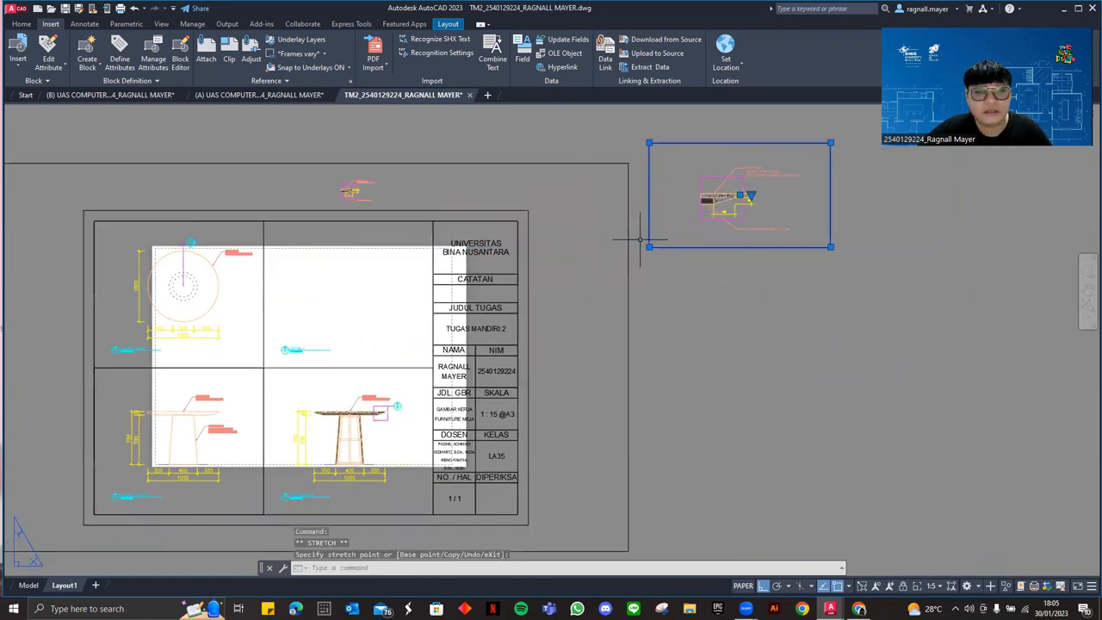
click(937, 588)
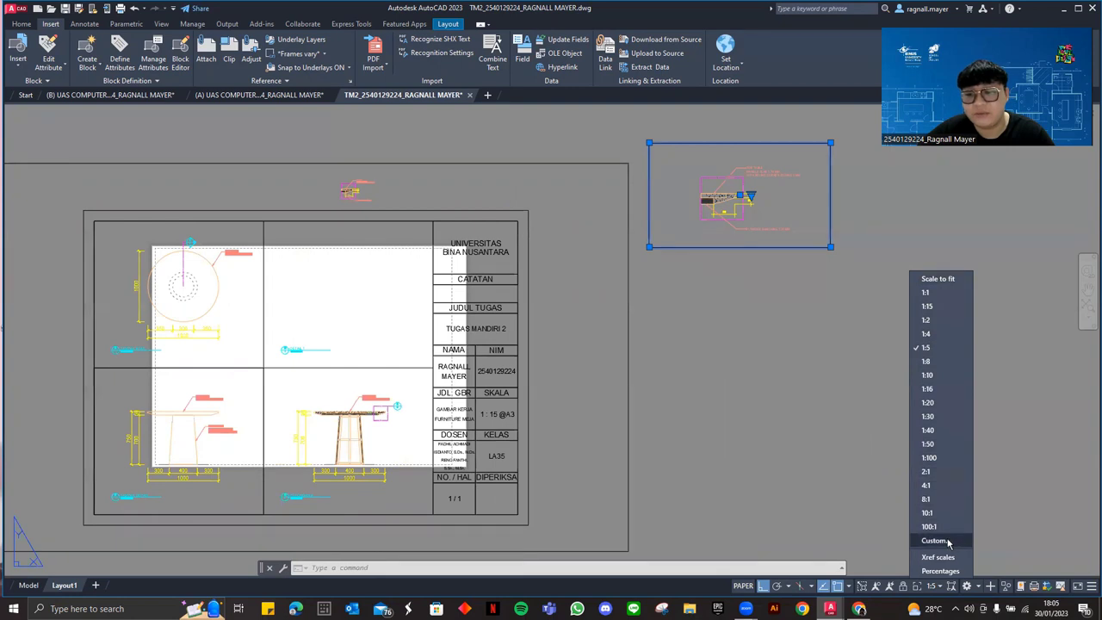
key(Escape)
key(Escape)
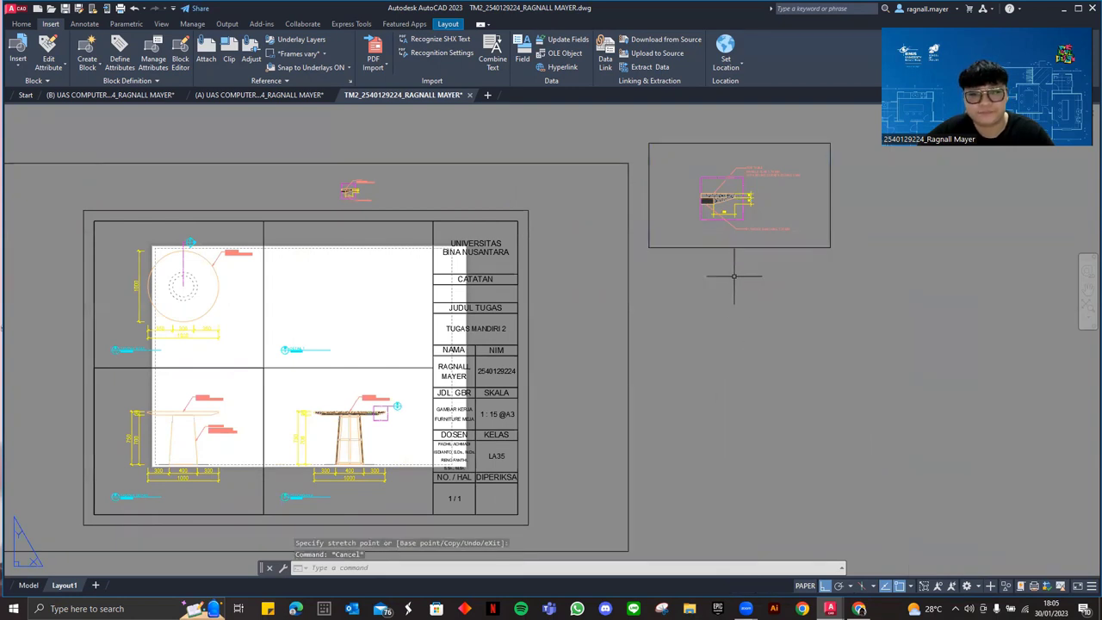
Move the 1:5 detail viewport into the empty DETAIL 1 frame, above its title, with Ortho off
click(818, 285)
click(670, 182)
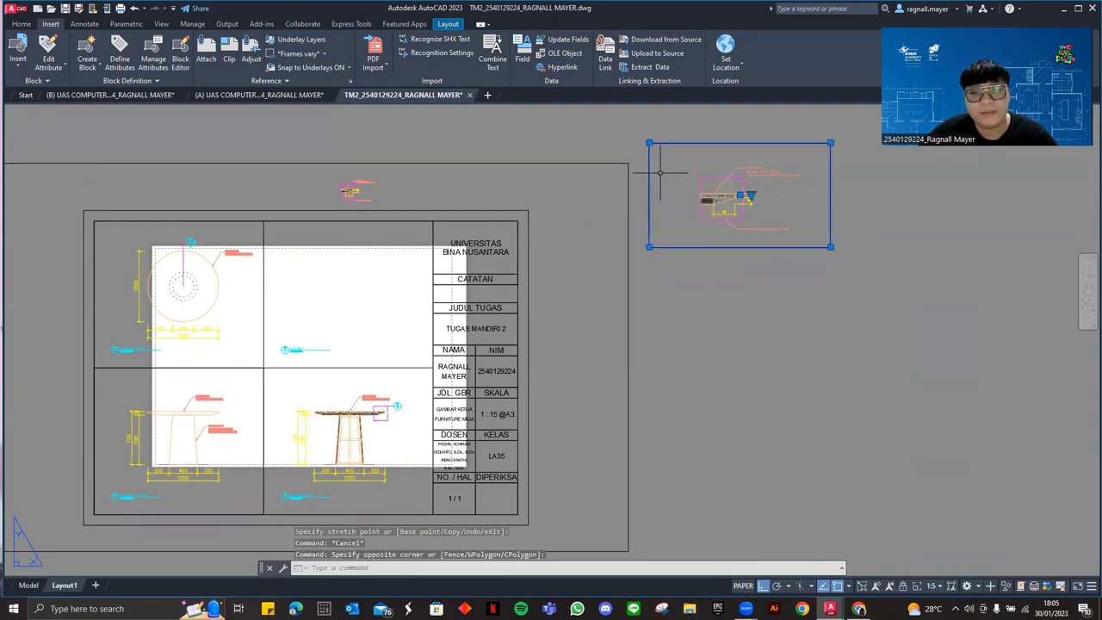
click(737, 195)
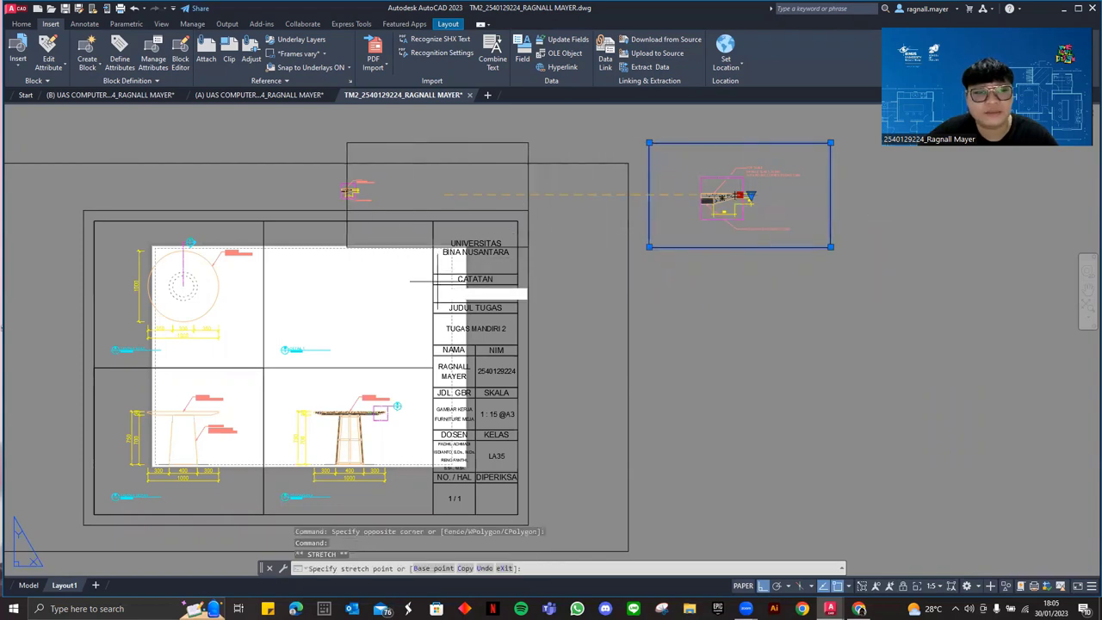
middle_drag(348, 297, 431, 306)
scroll(425, 305, up, 2)
scroll(425, 304, up, 2)
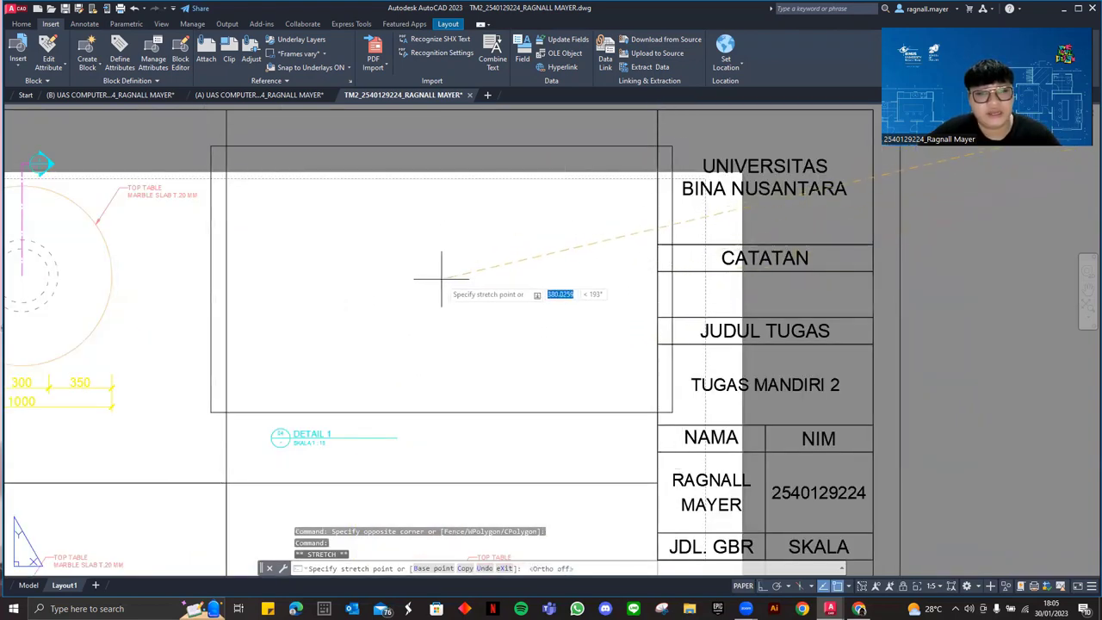
click(445, 273)
scroll(449, 280, down, 2)
middle_drag(454, 281, 530, 281)
key(Escape)
Examine the placement of the detail viewport within the DETAIL 1 frame and the whole sheet
scroll(518, 319, down, 2)
scroll(547, 326, up, 2)
middle_drag(547, 325, 582, 331)
click(579, 314)
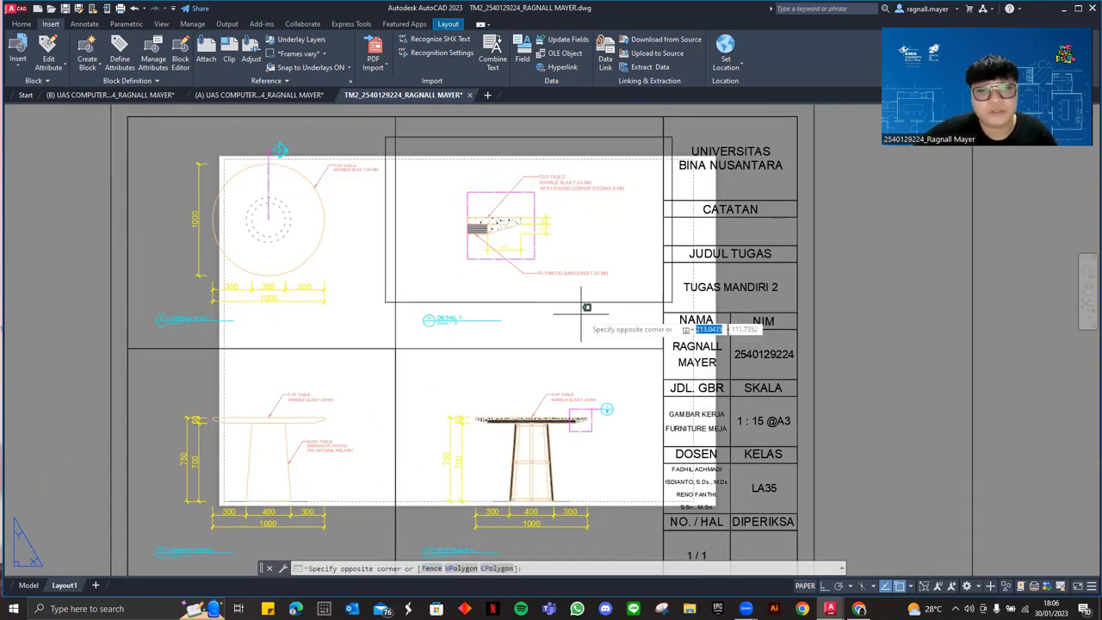
click(558, 267)
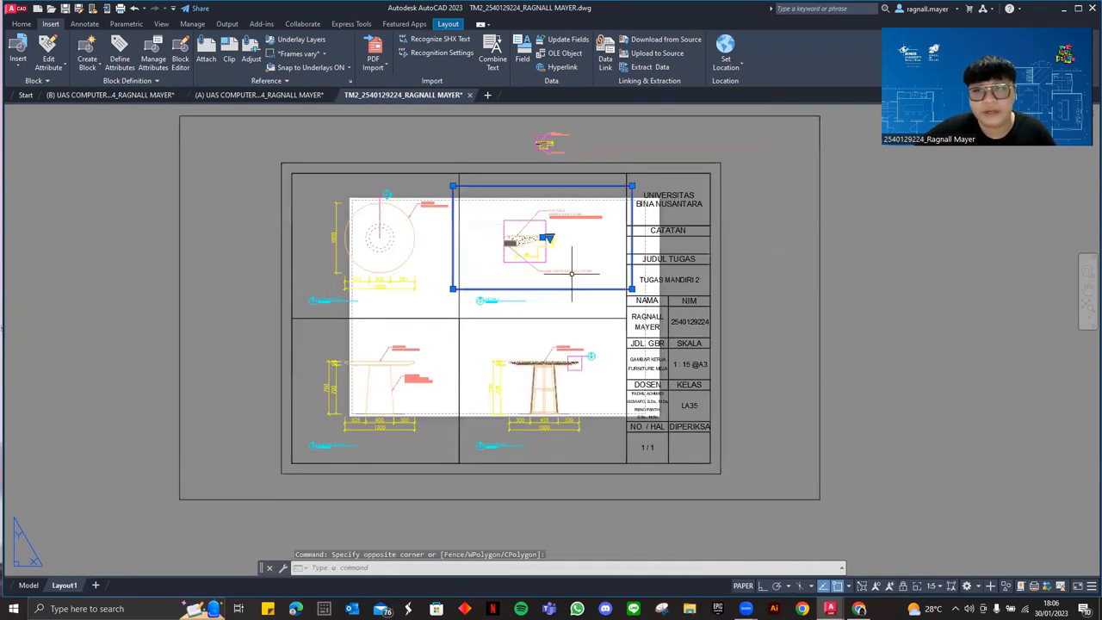
scroll(564, 274, down, 3)
key(Escape)
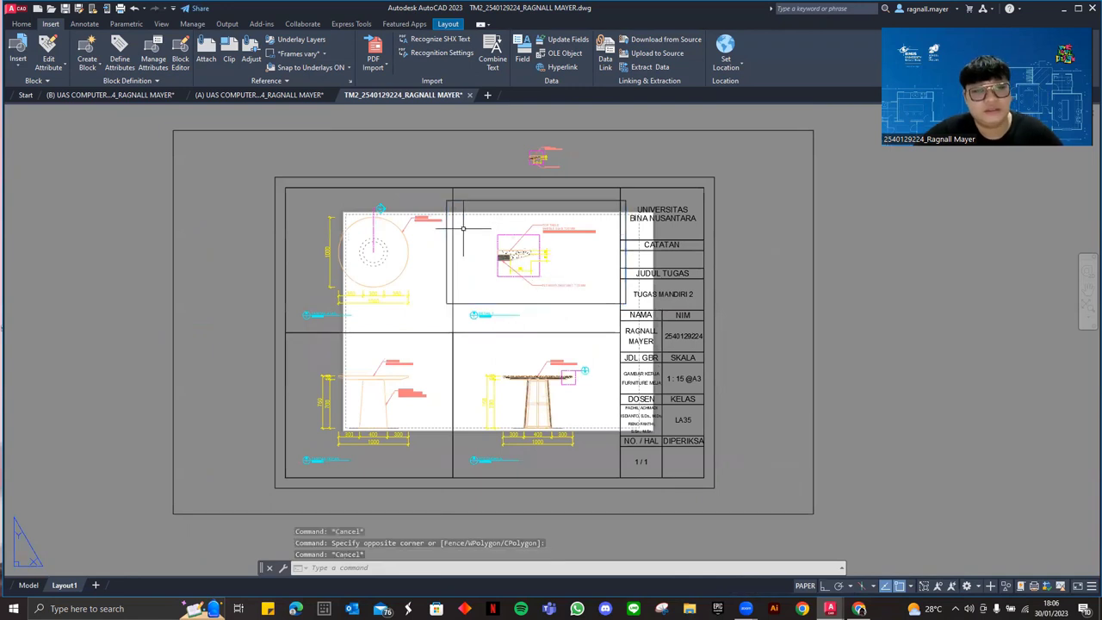
Assign the DETAIL 1 viewport frame to the Defpoints layer
scroll(472, 222, up, 2)
click(468, 186)
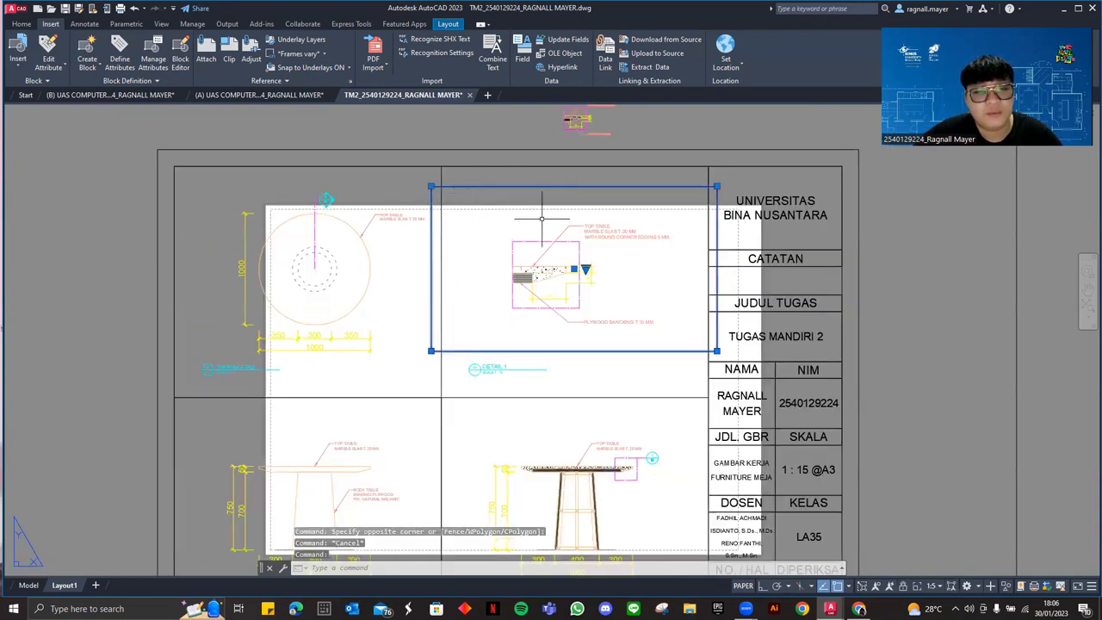
click(21, 23)
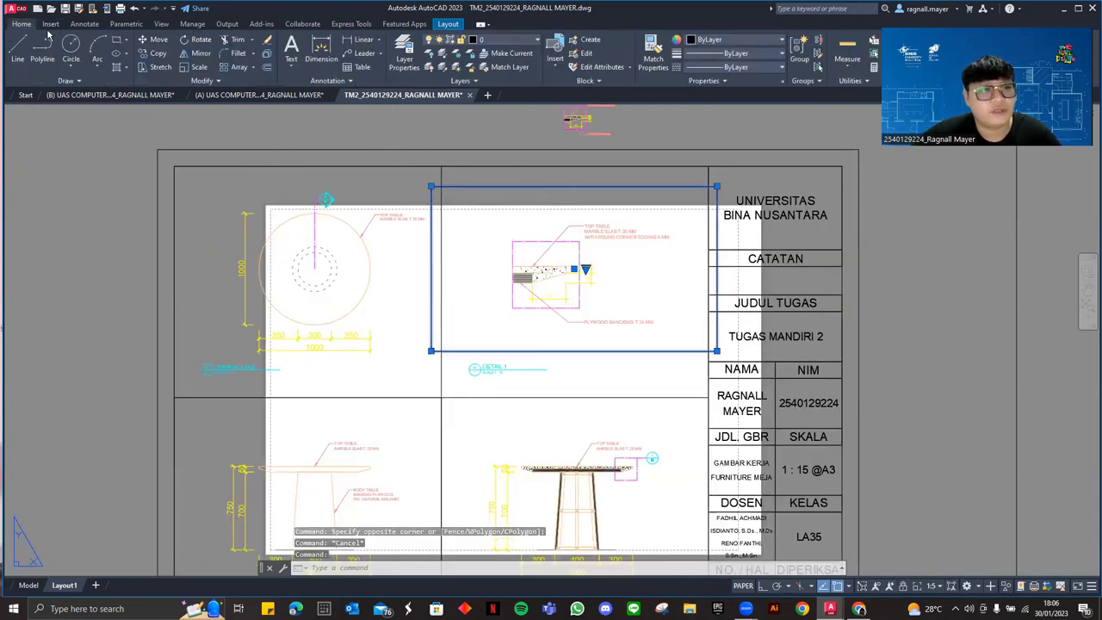
click(505, 40)
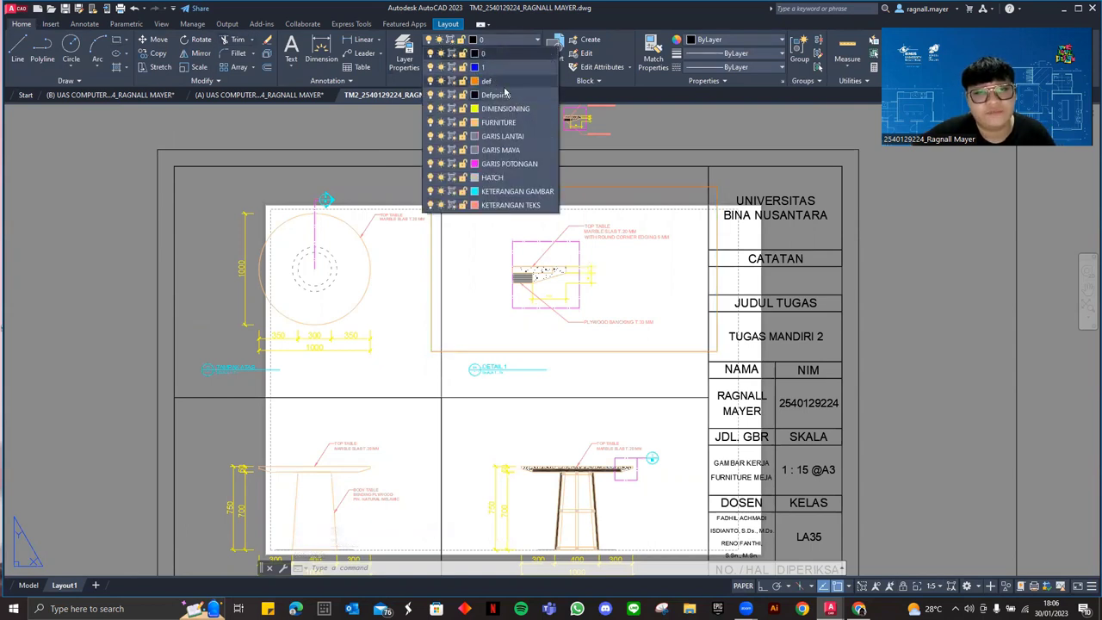
click(508, 96)
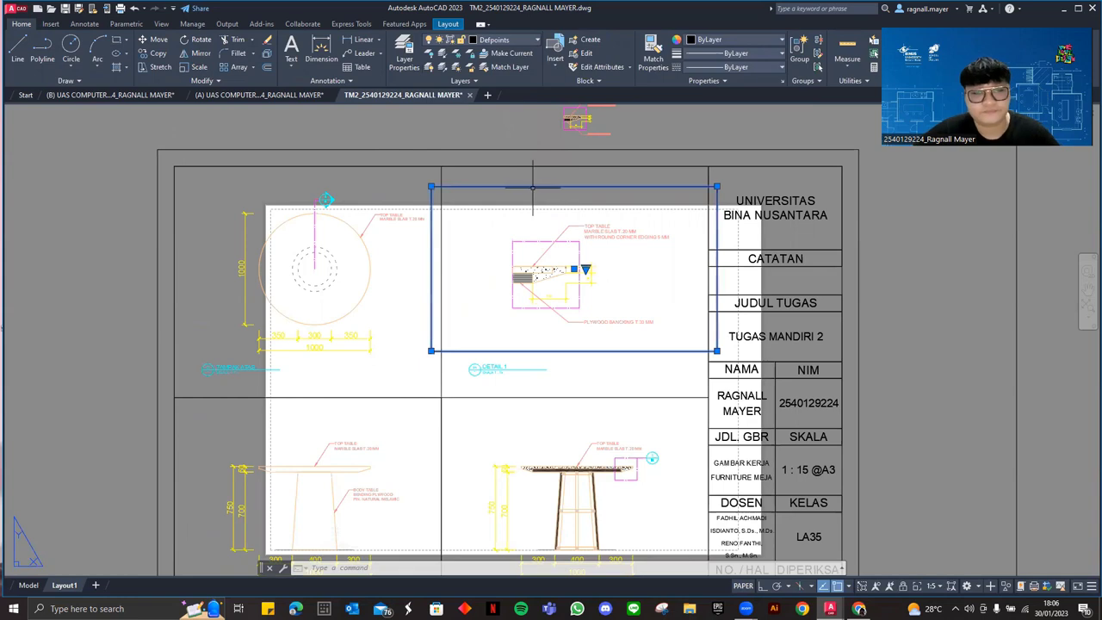
key(Escape)
middle_drag(535, 202, 506, 192)
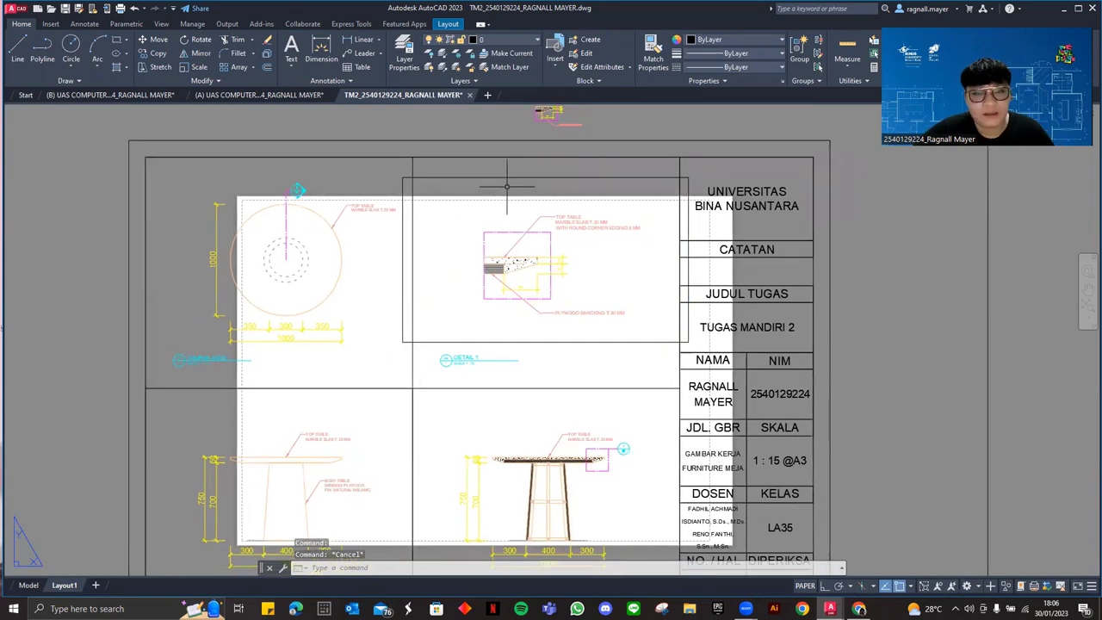
scroll(507, 186, down, 2)
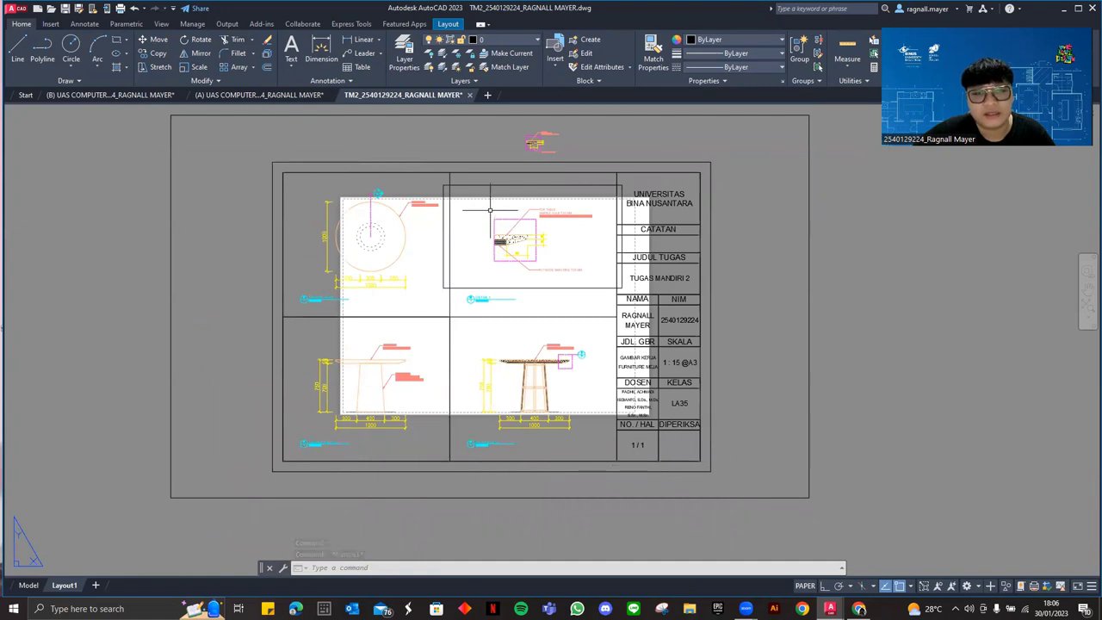
Examine the DETAIL 1 viewport's layer assignment and its placement on the whole sheet
scroll(490, 210, up, 2)
click(479, 178)
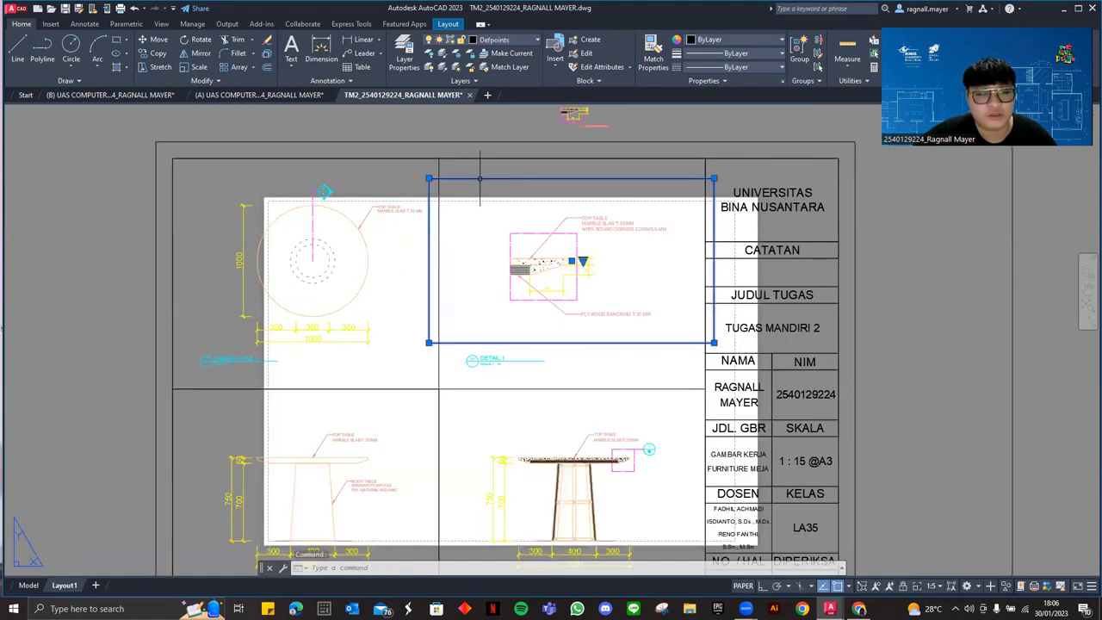
key(Escape)
key(Escape)
scroll(475, 255, down, 2)
scroll(494, 267, up, 2)
middle_drag(475, 255, 514, 271)
scroll(508, 271, down, 2)
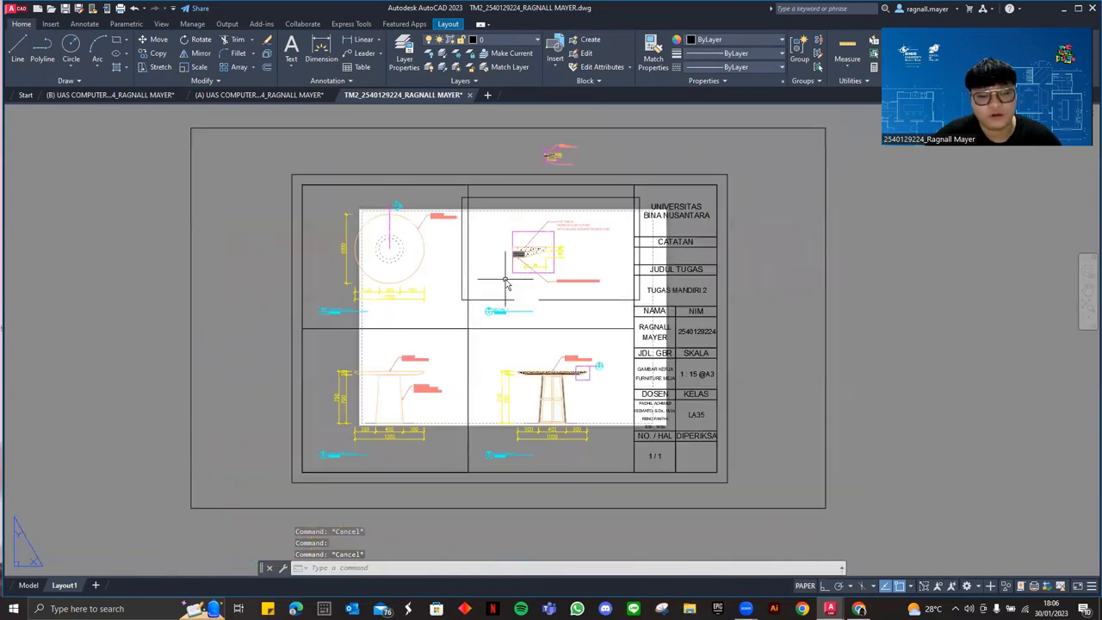
Start plotting Layout1 with the AutoCAD PDF (High Quality Print).pc3 plotter and ISO full bleed A3 (420.00 x 297.00 MM) paper
text(PLOT)
key(Return)
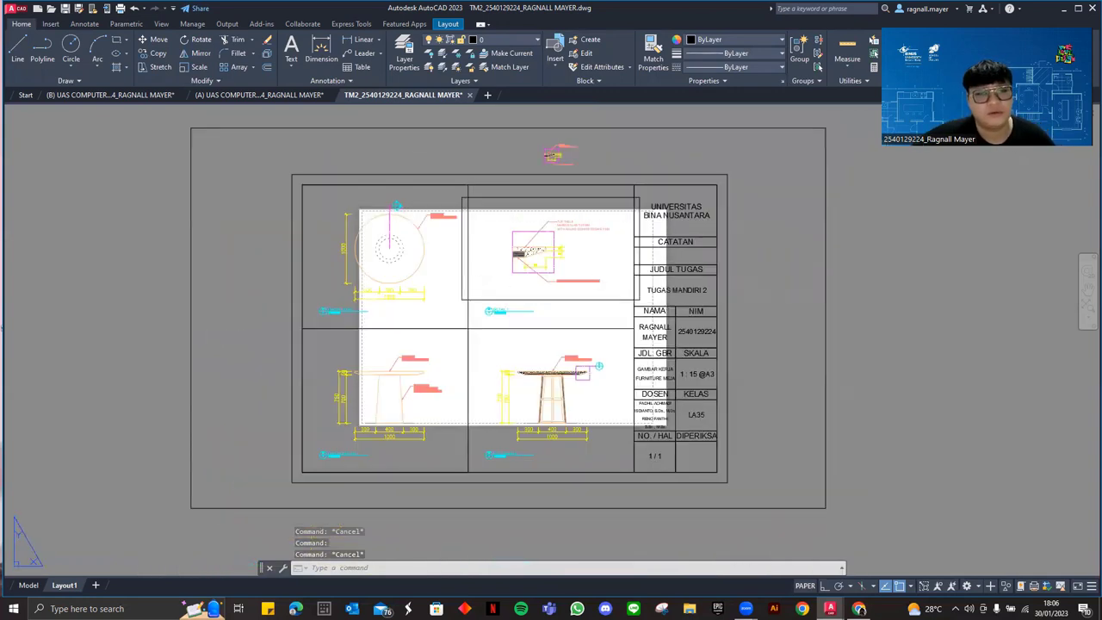
click(455, 183)
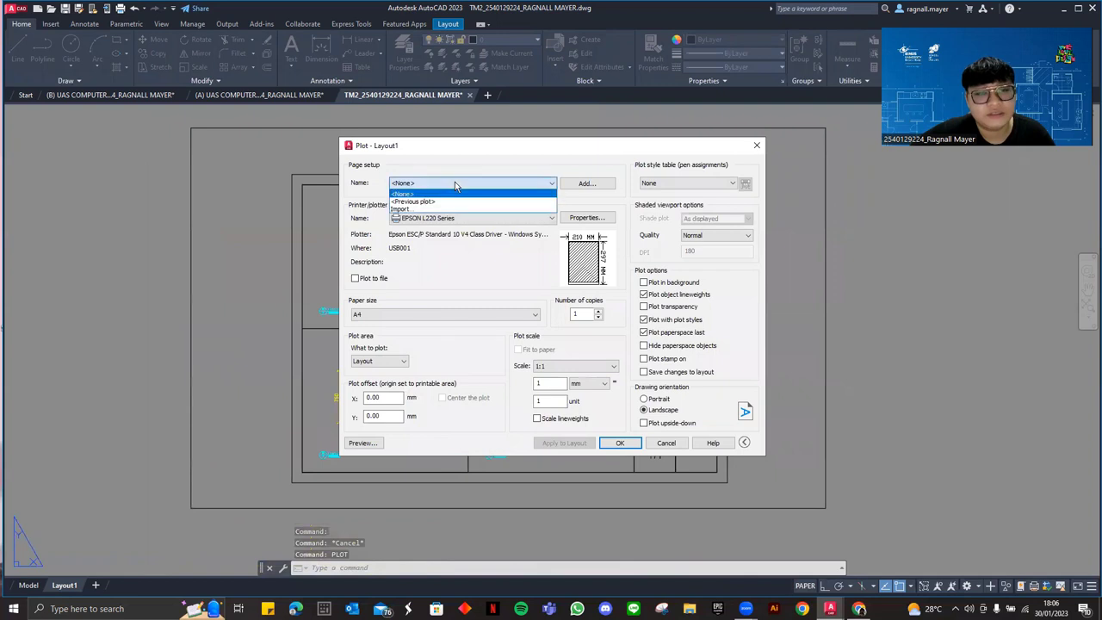
click(456, 184)
click(530, 183)
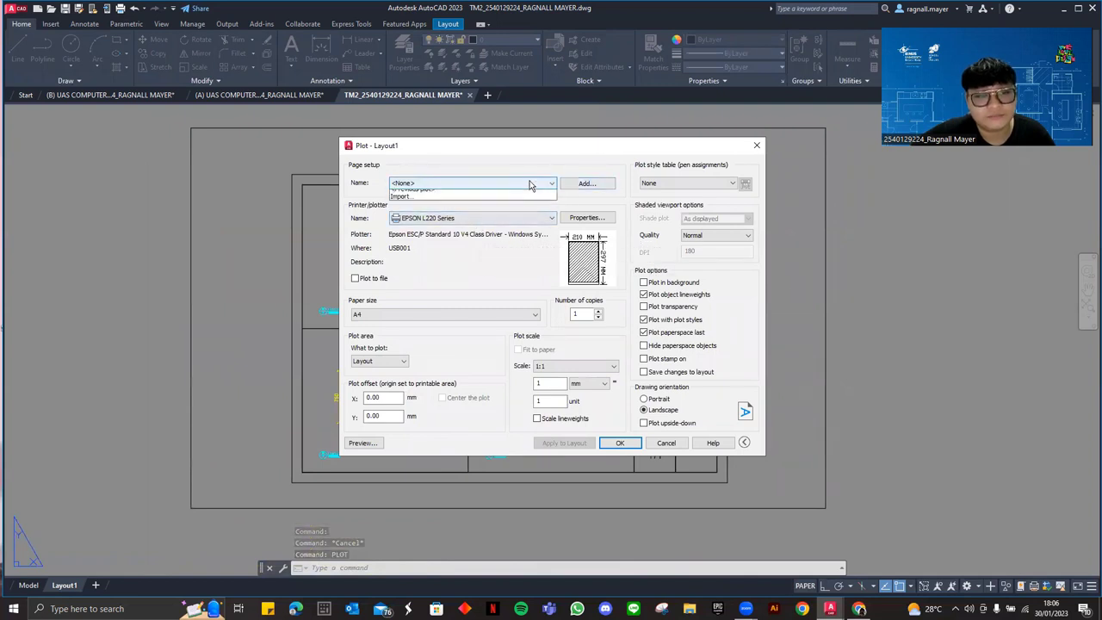
click(524, 184)
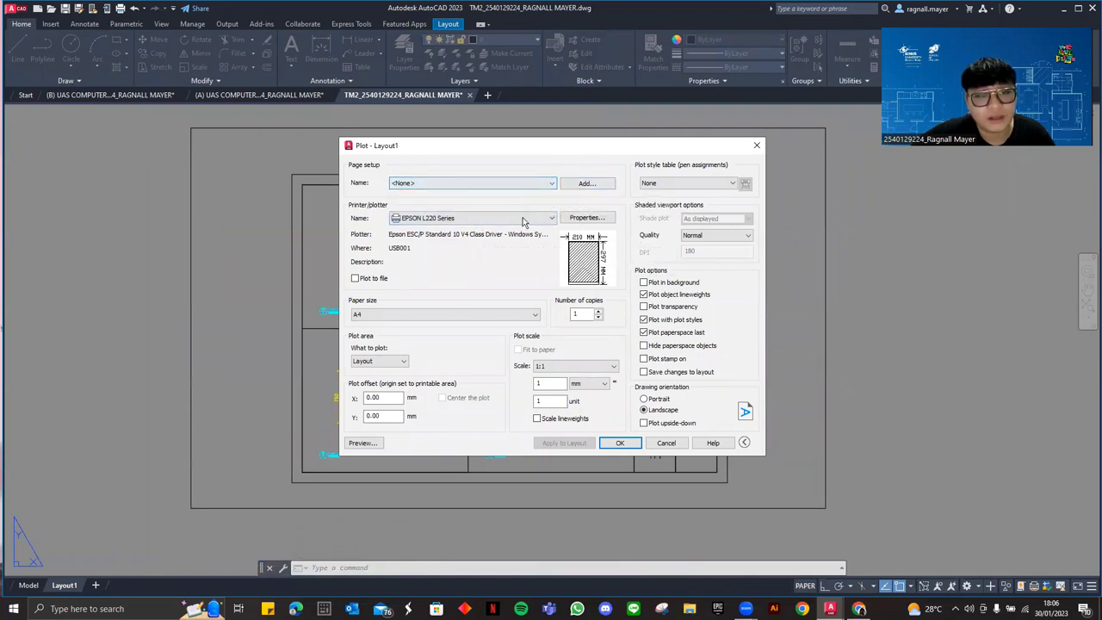
click(491, 318)
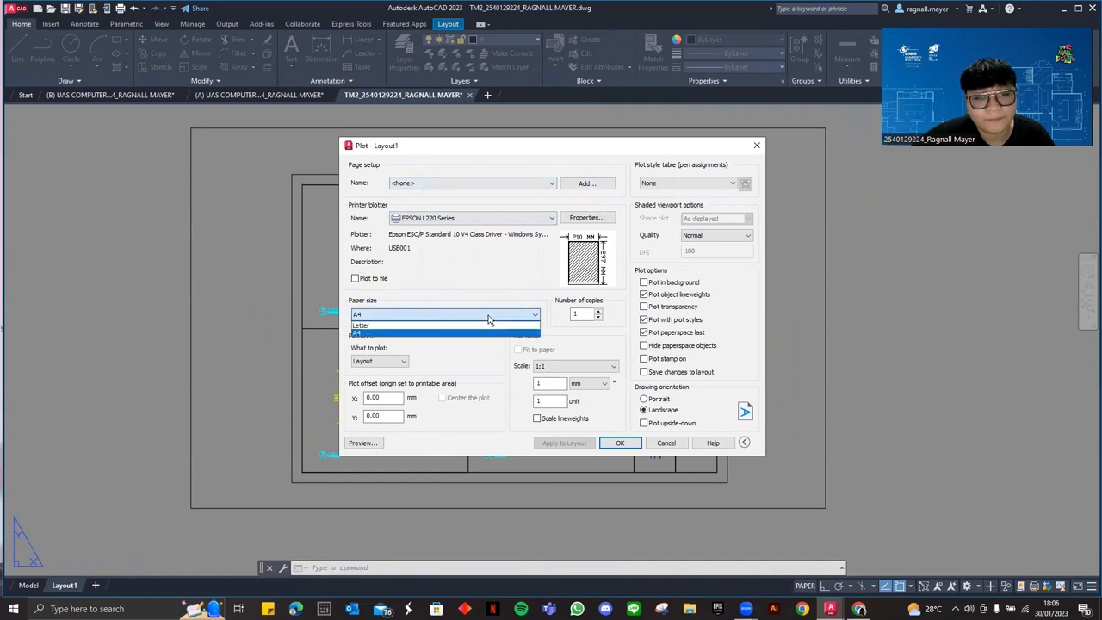
click(486, 315)
click(449, 219)
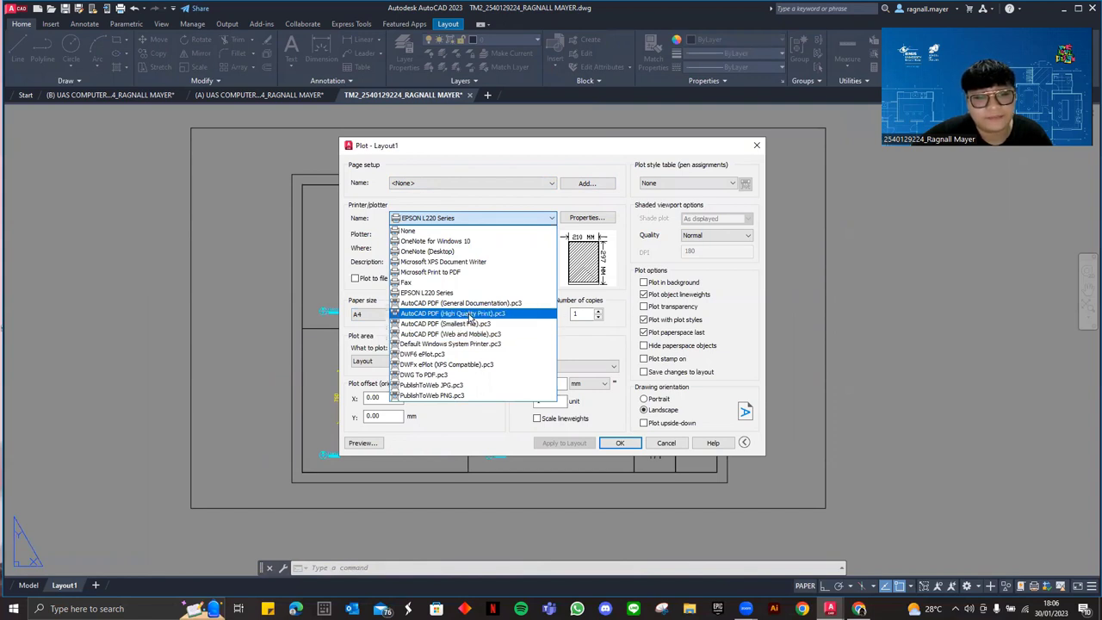
click(472, 314)
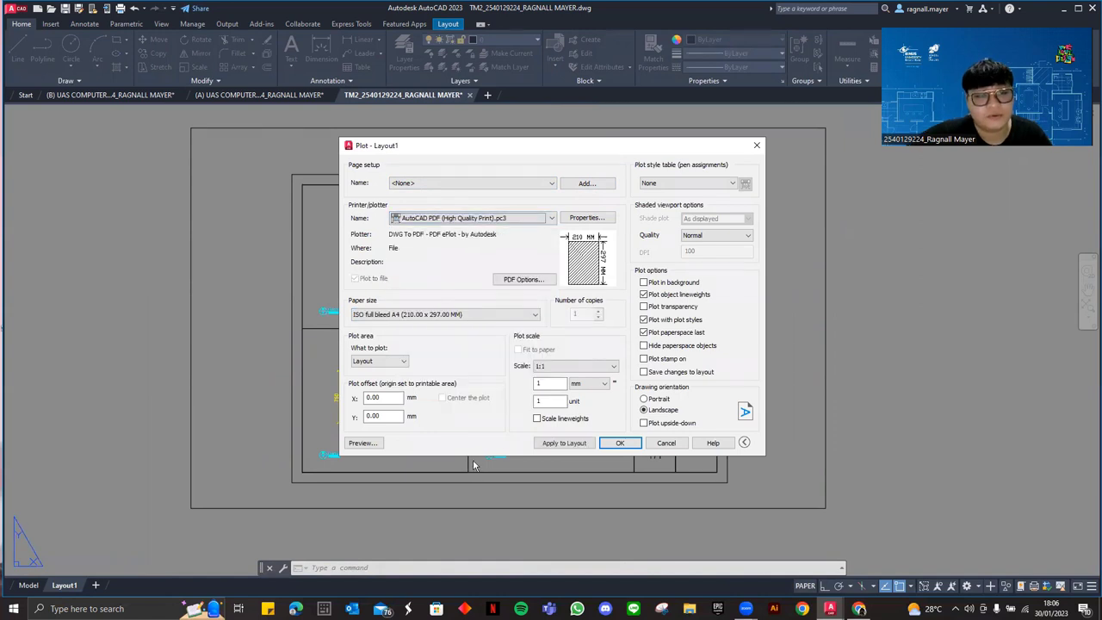
click(370, 315)
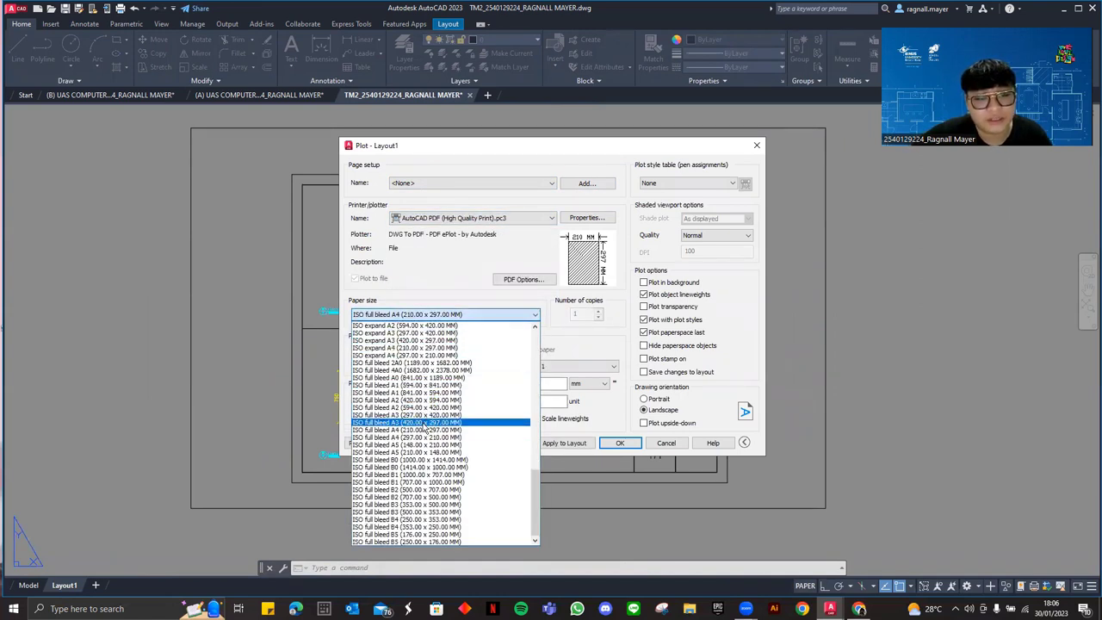
click(423, 423)
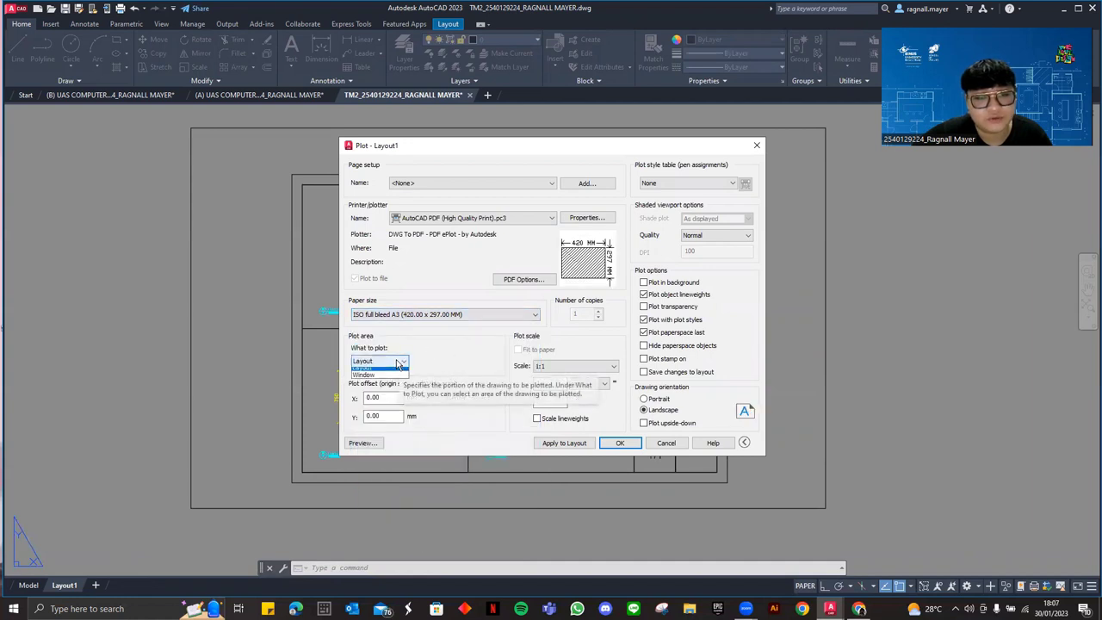
Set the plot area to a window around the sheet's outer border frame and center the plot
click(391, 361)
click(385, 394)
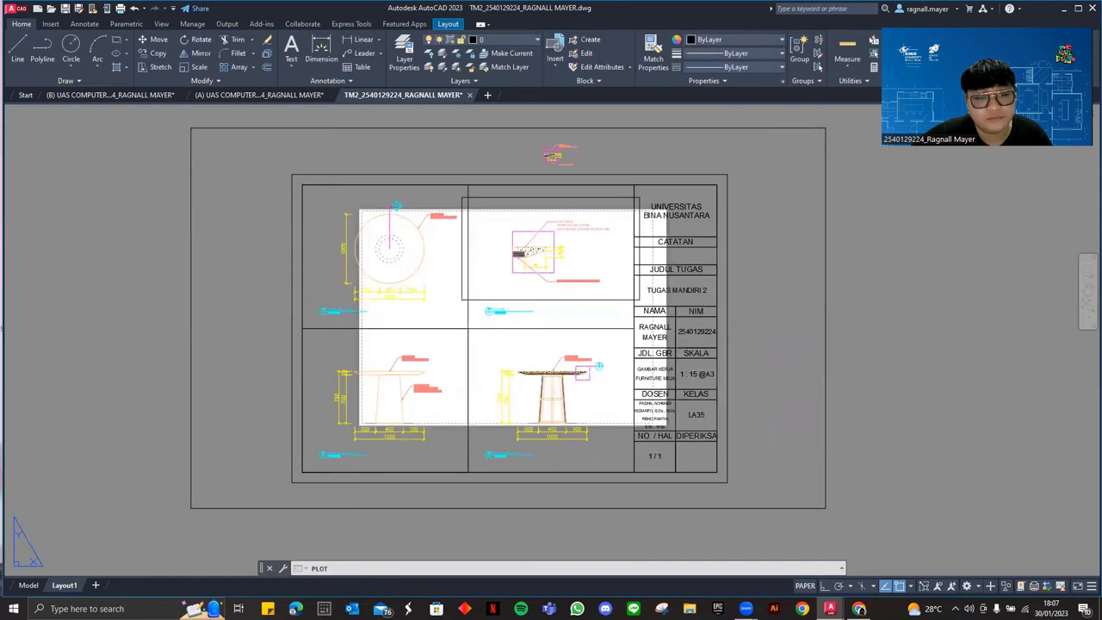
click(292, 174)
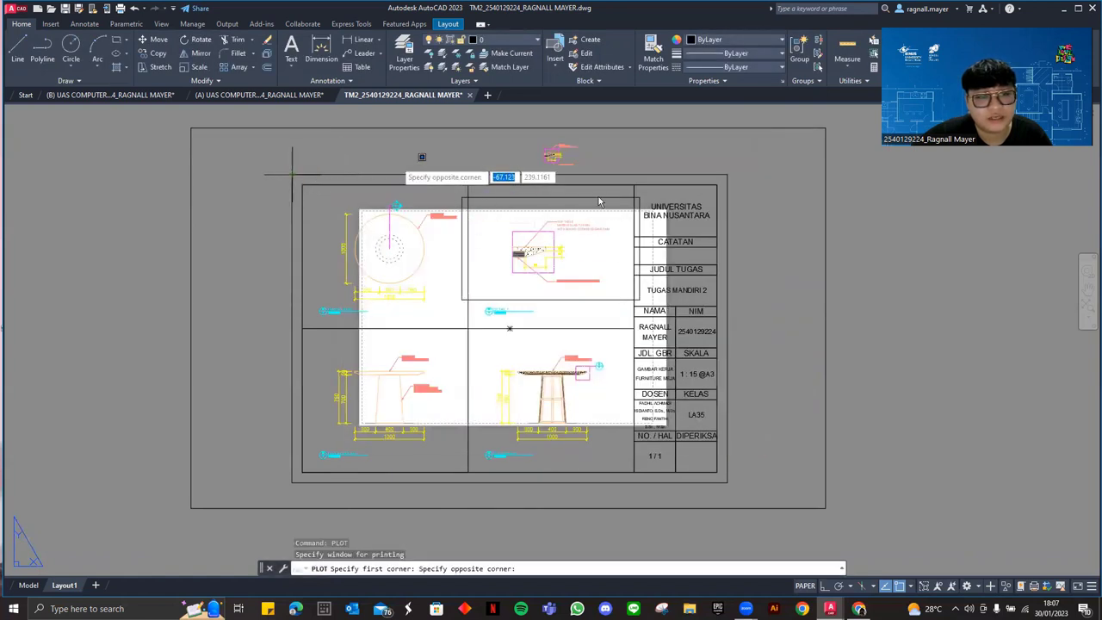
click(727, 481)
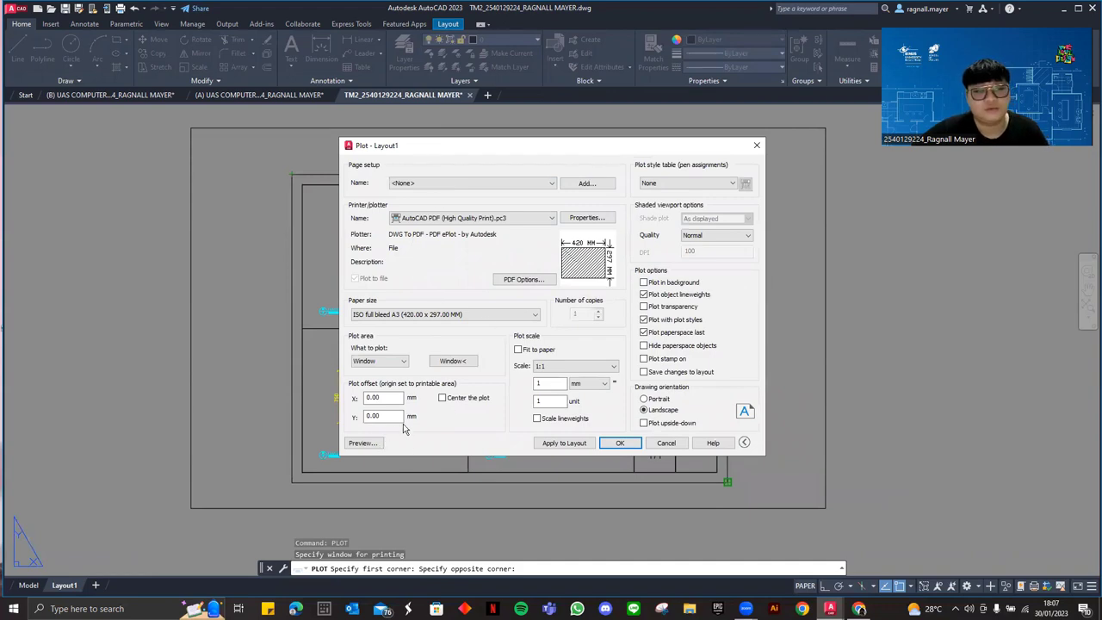
click(441, 399)
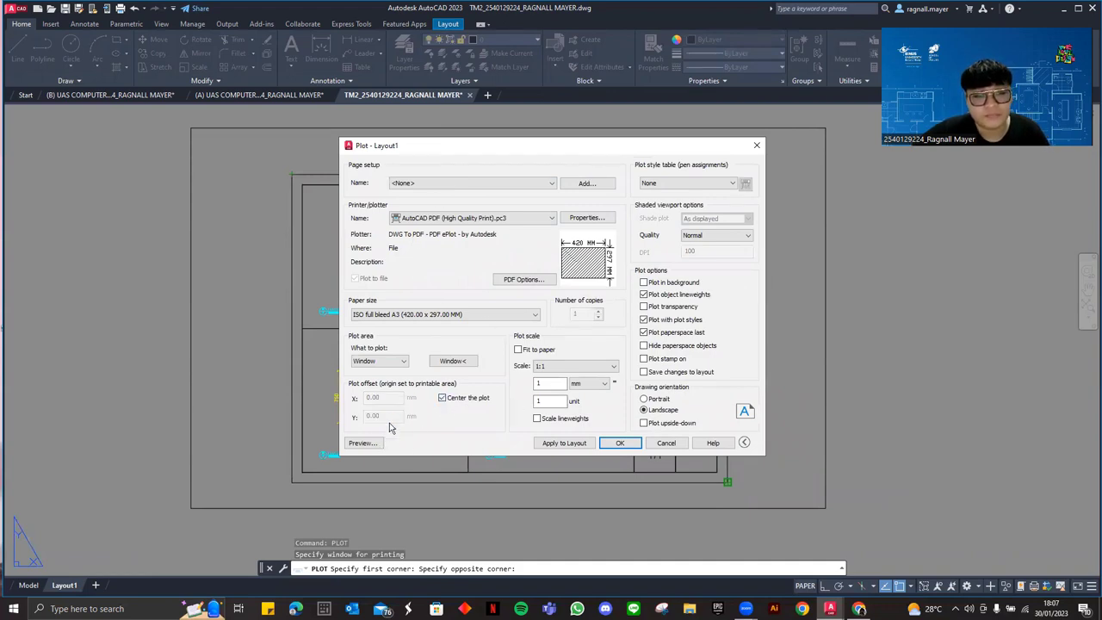
Preview the plot and examine the DETAIL 1 drawing, its notes and dimensions, and the whole sheet layout
click(362, 443)
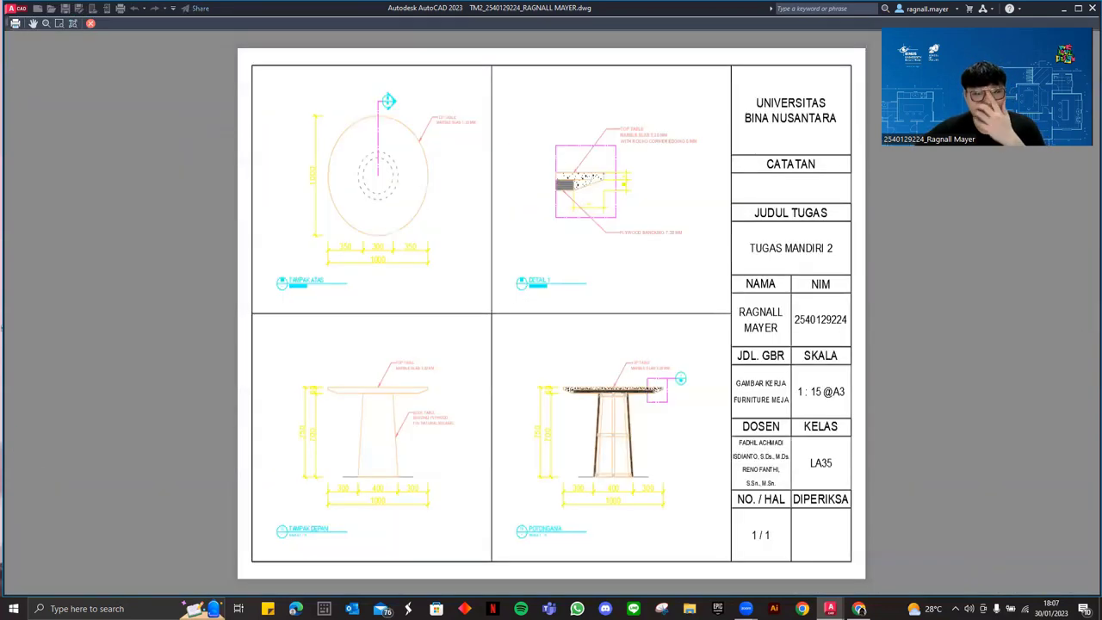
scroll(632, 199, up, 2)
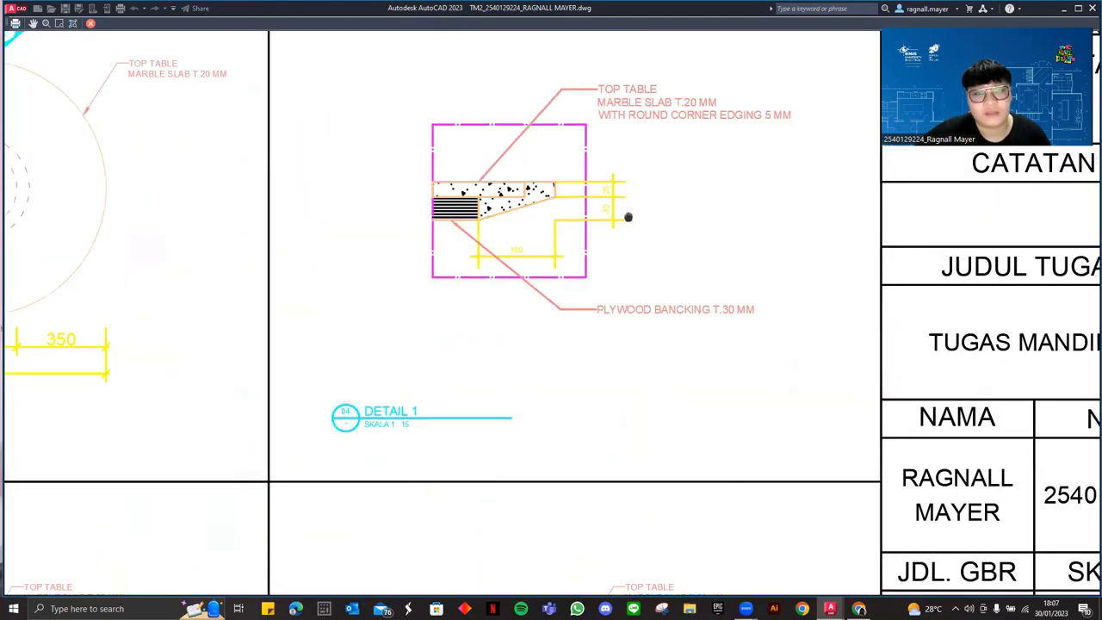
middle_drag(627, 216, 446, 308)
scroll(446, 307, down, 1)
scroll(445, 307, down, 4)
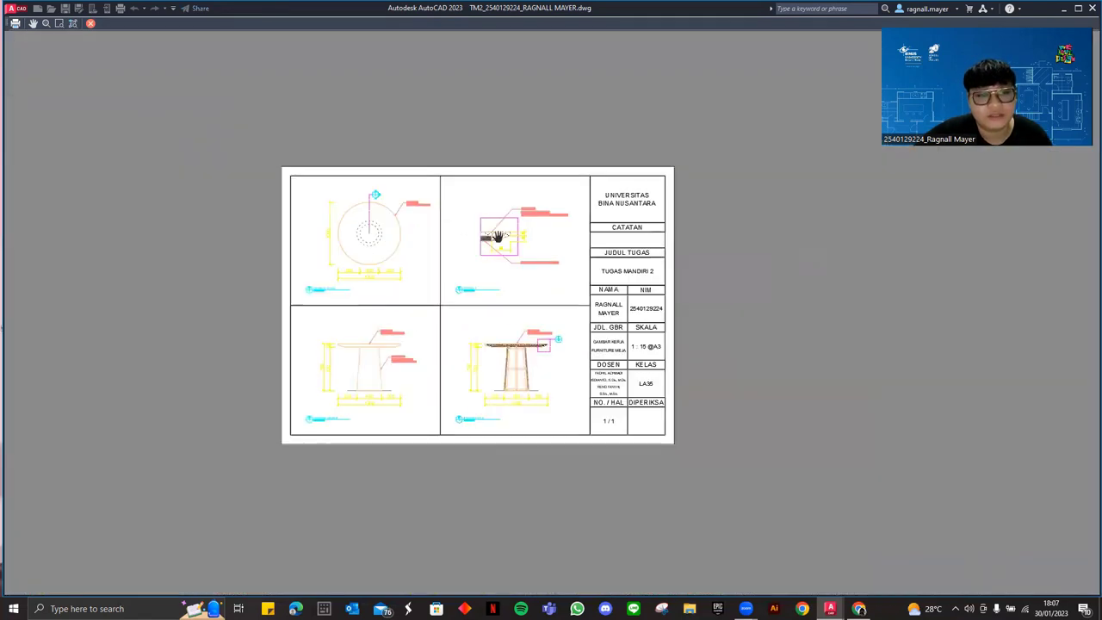
scroll(521, 239, up, 2)
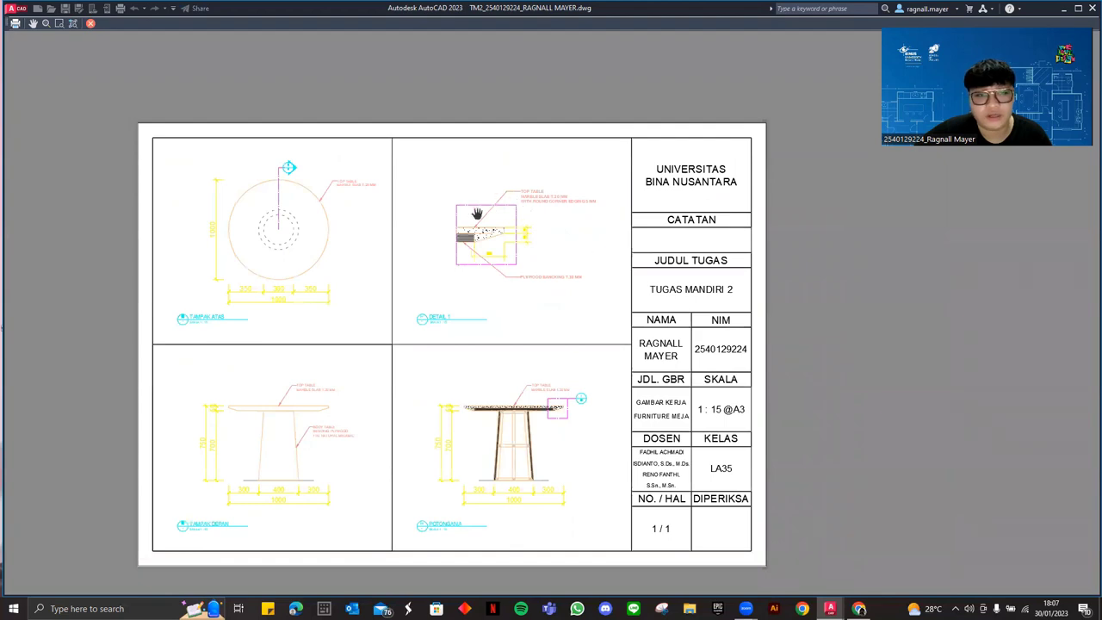
scroll(515, 267, up, 5)
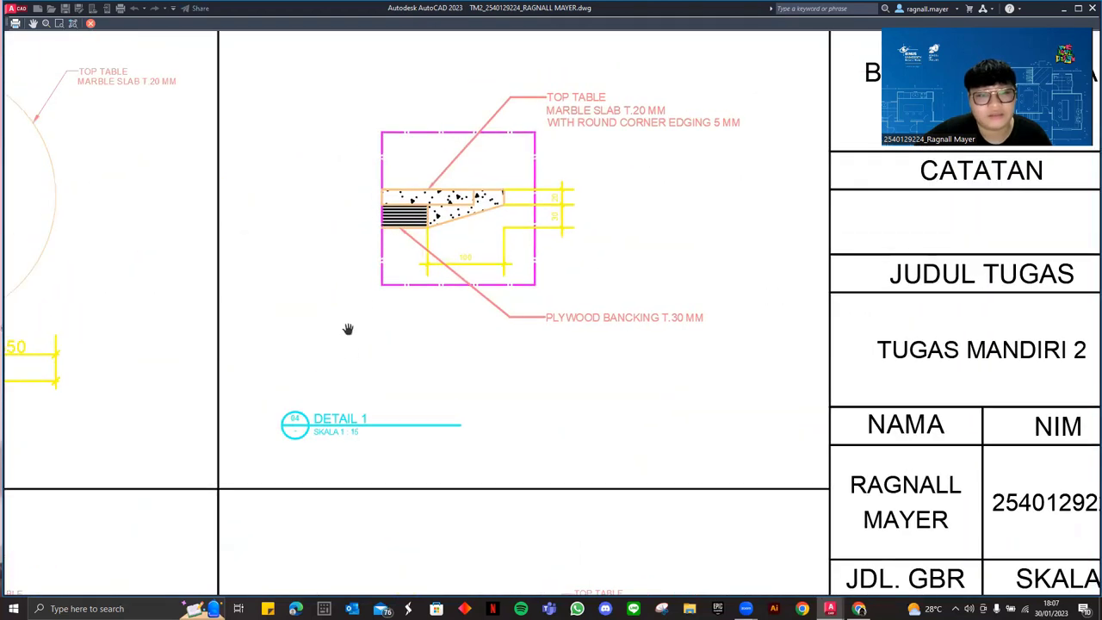
scroll(447, 180, up, 4)
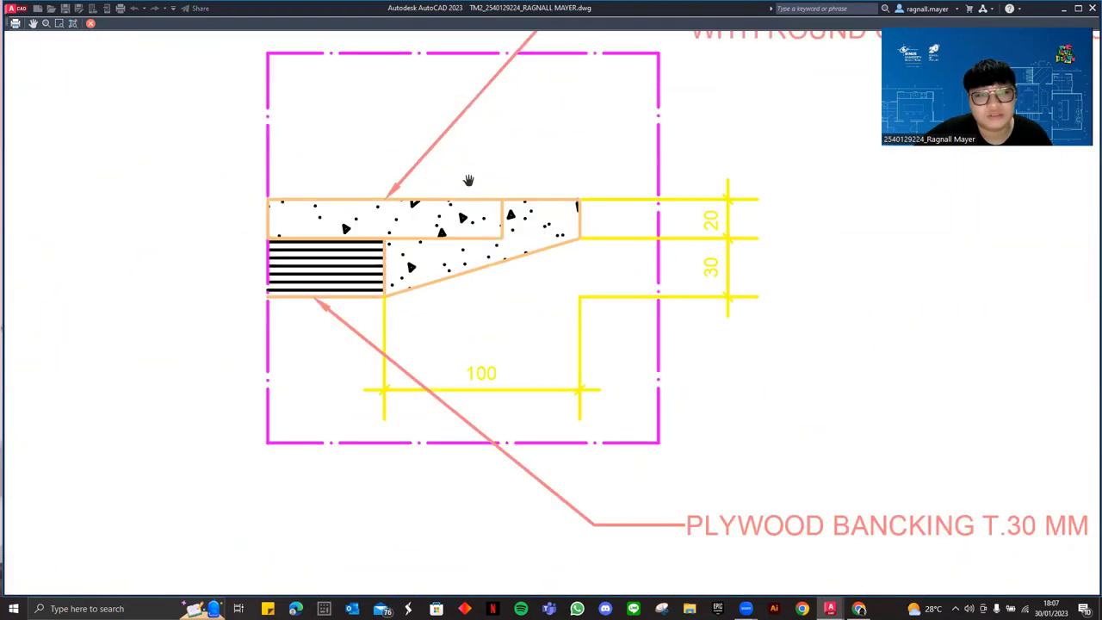
scroll(523, 174, down, 4)
scroll(529, 254, down, 2)
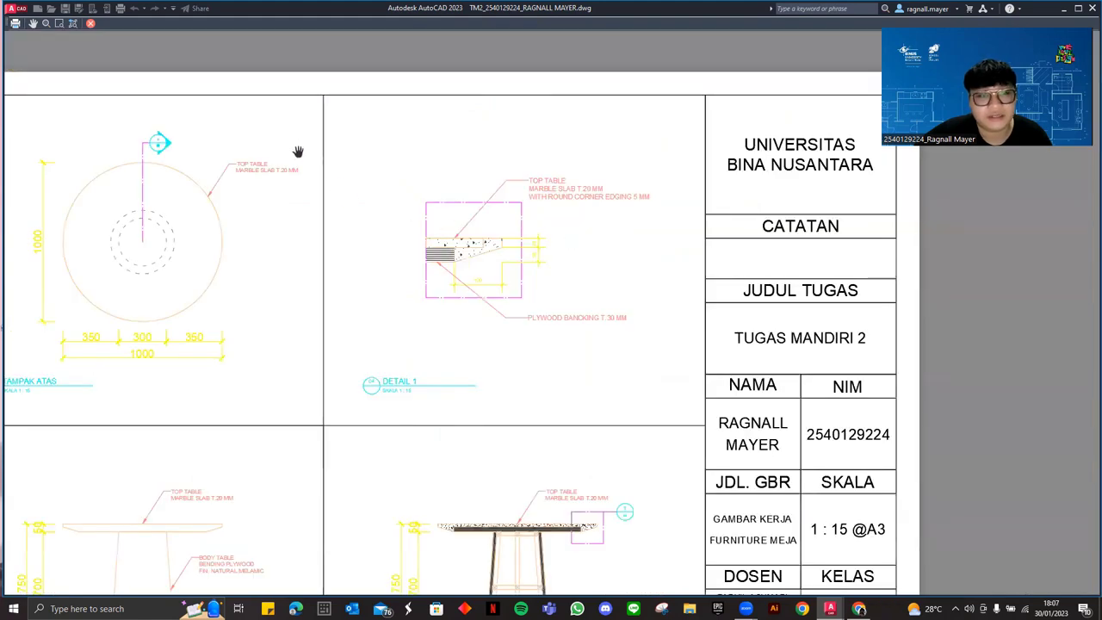
scroll(542, 227, down, 3)
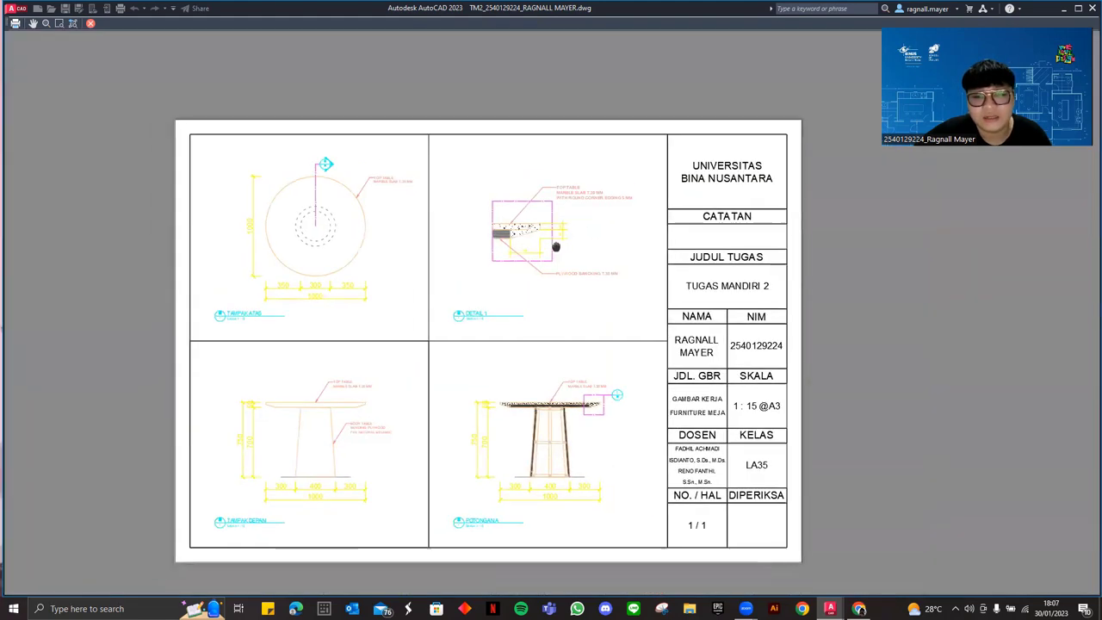
scroll(504, 200, down, 1)
scroll(495, 198, up, 4)
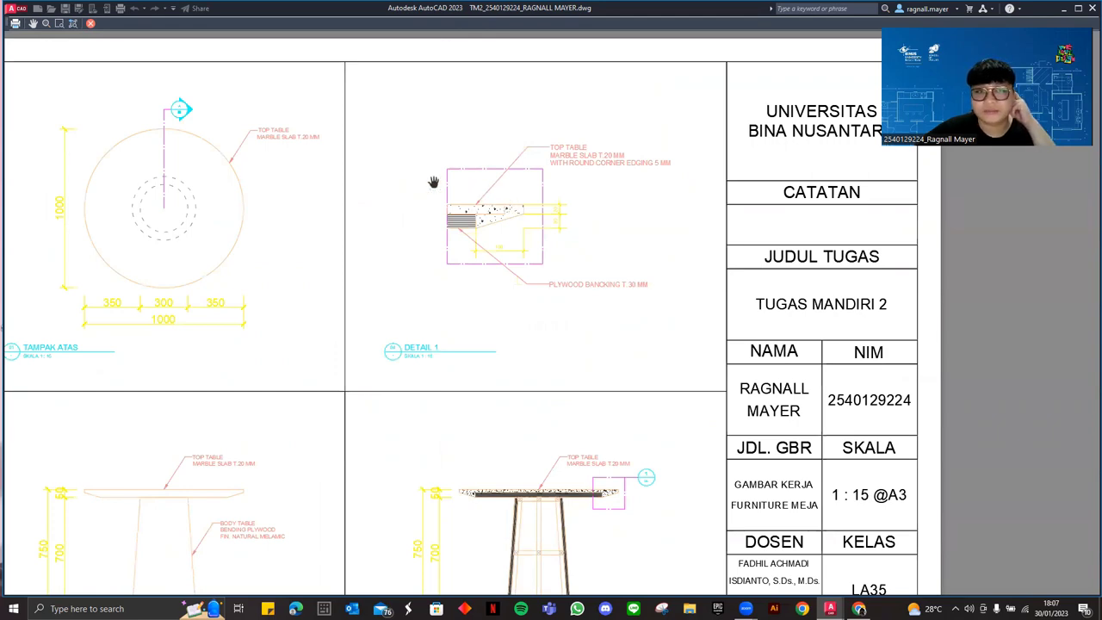
click(90, 23)
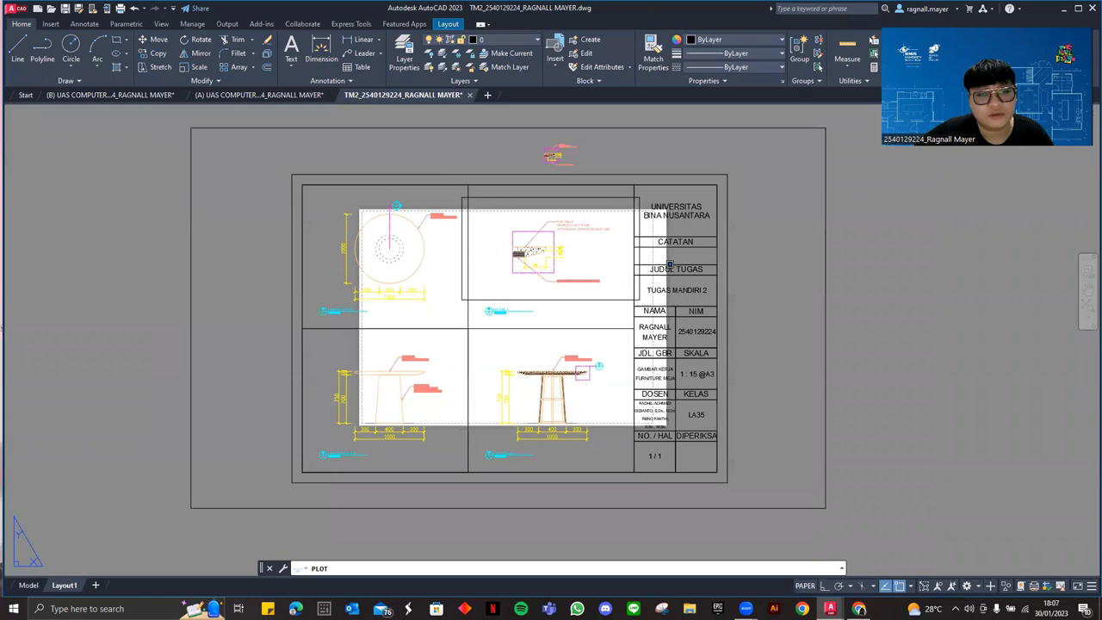
click(669, 266)
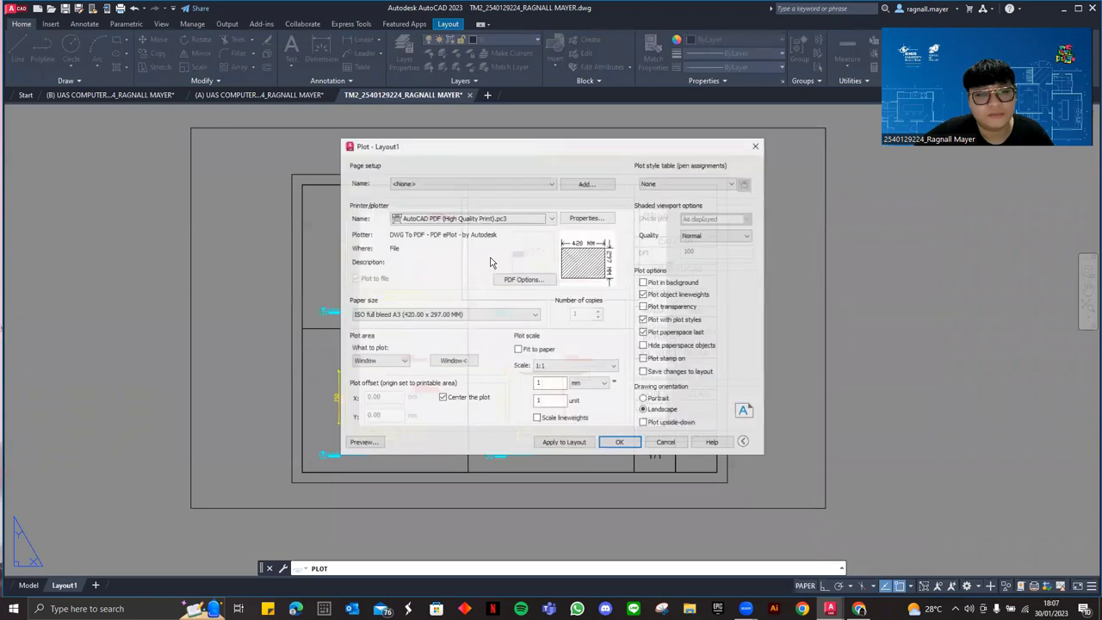
click(362, 442)
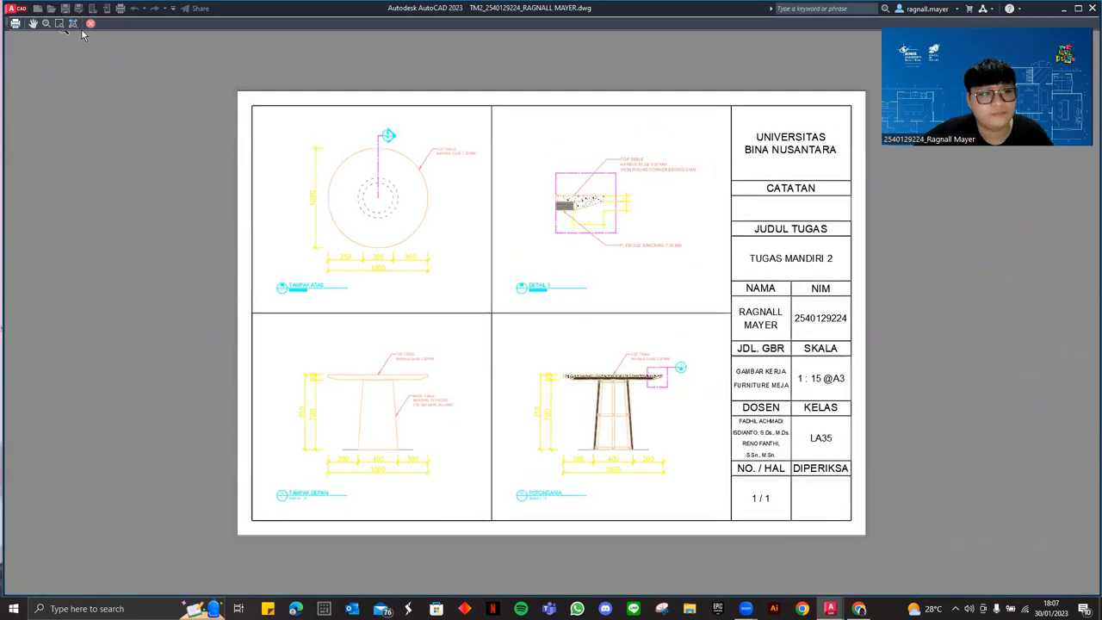
click(91, 24)
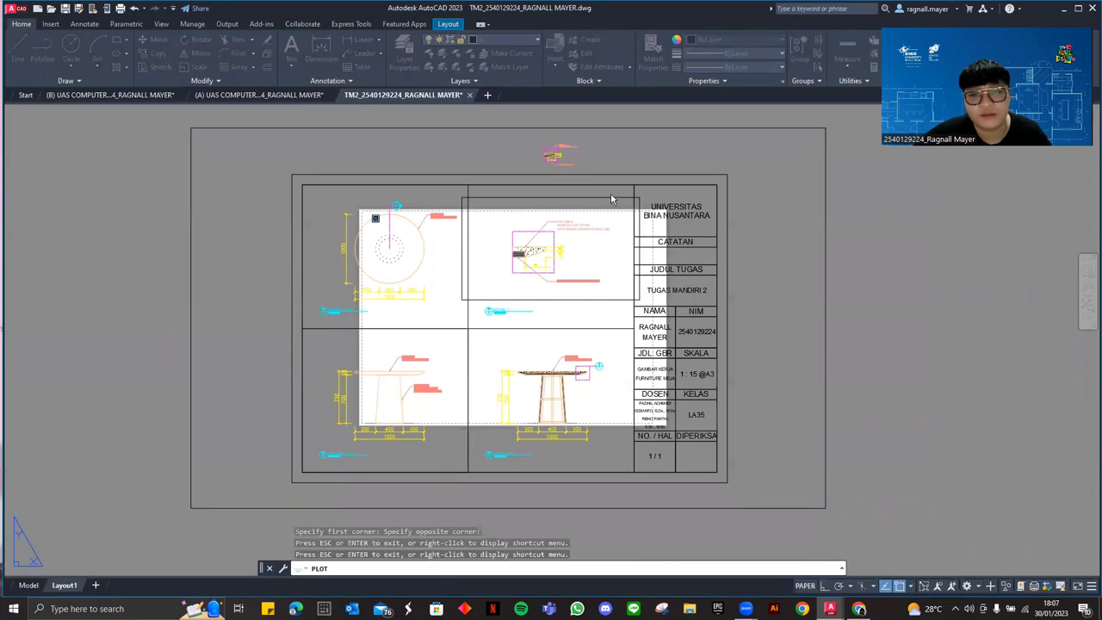
Assign the monochrome.ctb plot style table to the Layout1 plot and open the plot preview
click(670, 185)
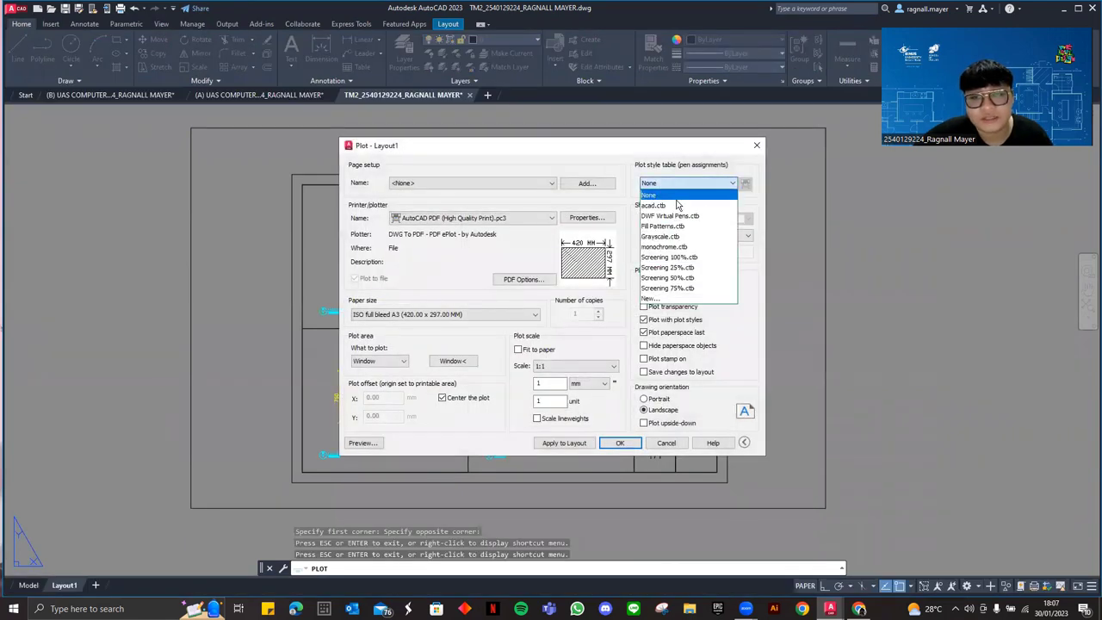
click(686, 249)
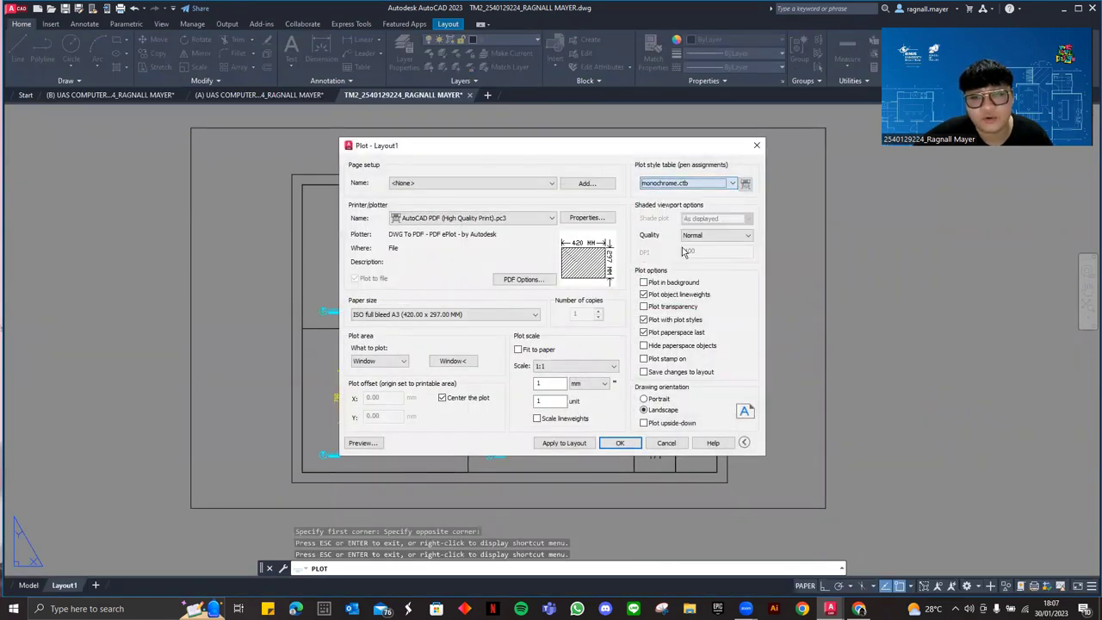
click(382, 444)
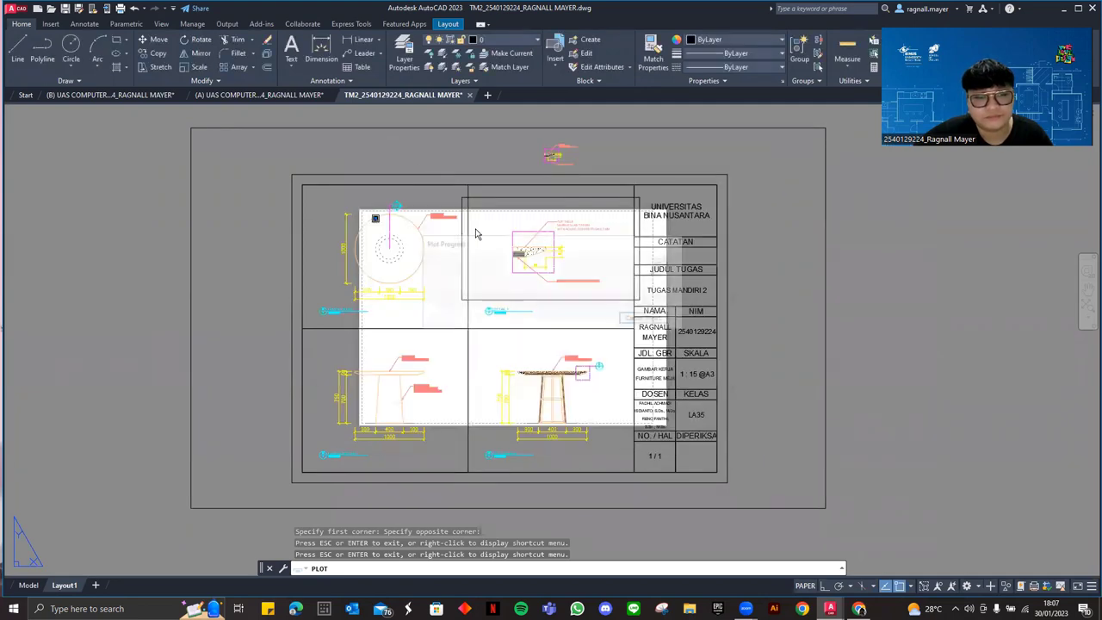
Examine the DETAIL 1 drawing with its title, material notes and dimensions in the monochrome preview
scroll(527, 265, up, 7)
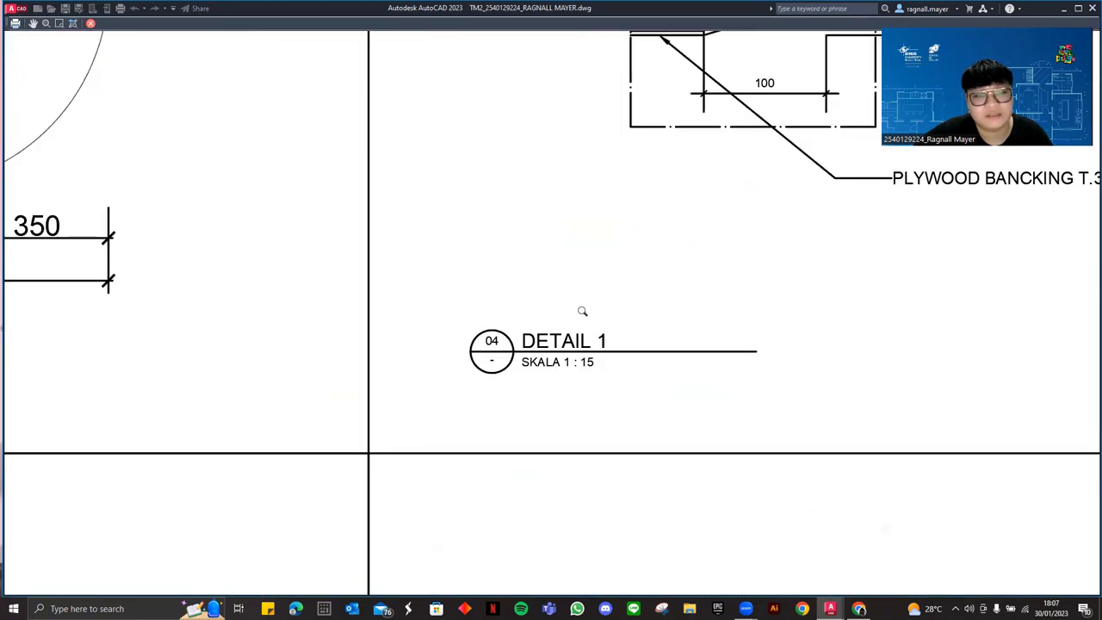
middle_drag(583, 312, 307, 469)
middle_drag(672, 237, 367, 318)
scroll(398, 284, down, 2)
middle_drag(384, 269, 414, 307)
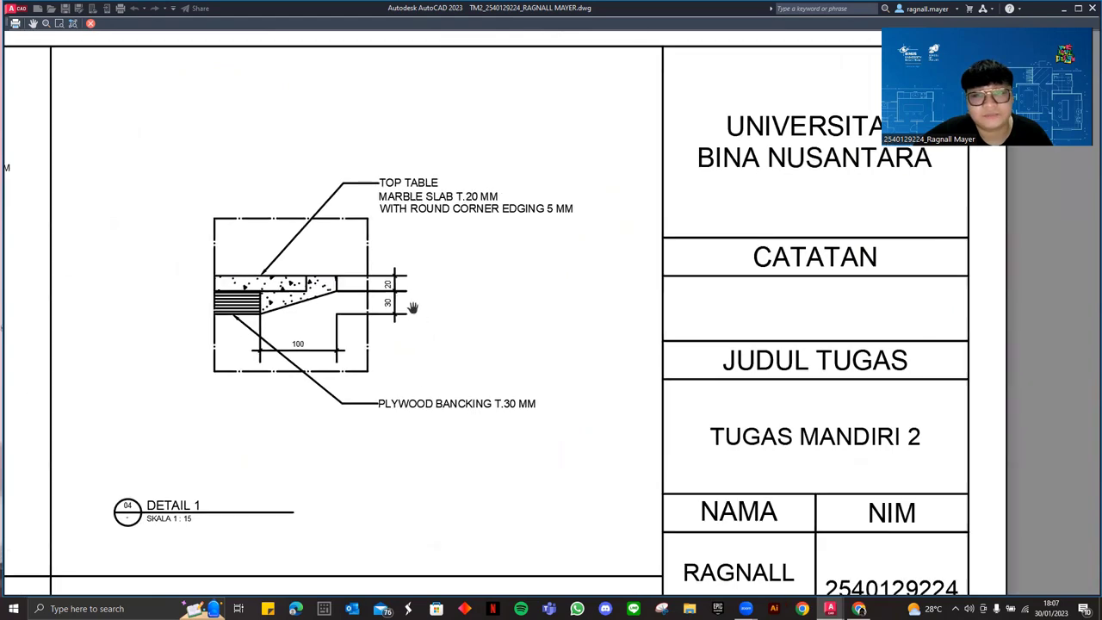
scroll(332, 306, down, 2)
Examine the TAMPAK ATAS, TAMPAK DEPAN and POTONGAN A views, the whole sheet and DETAIL 1's line weights in the preview
middle_drag(332, 306, 543, 288)
middle_drag(295, 276, 504, 268)
scroll(368, 246, up, 4)
middle_drag(463, 41, 401, 184)
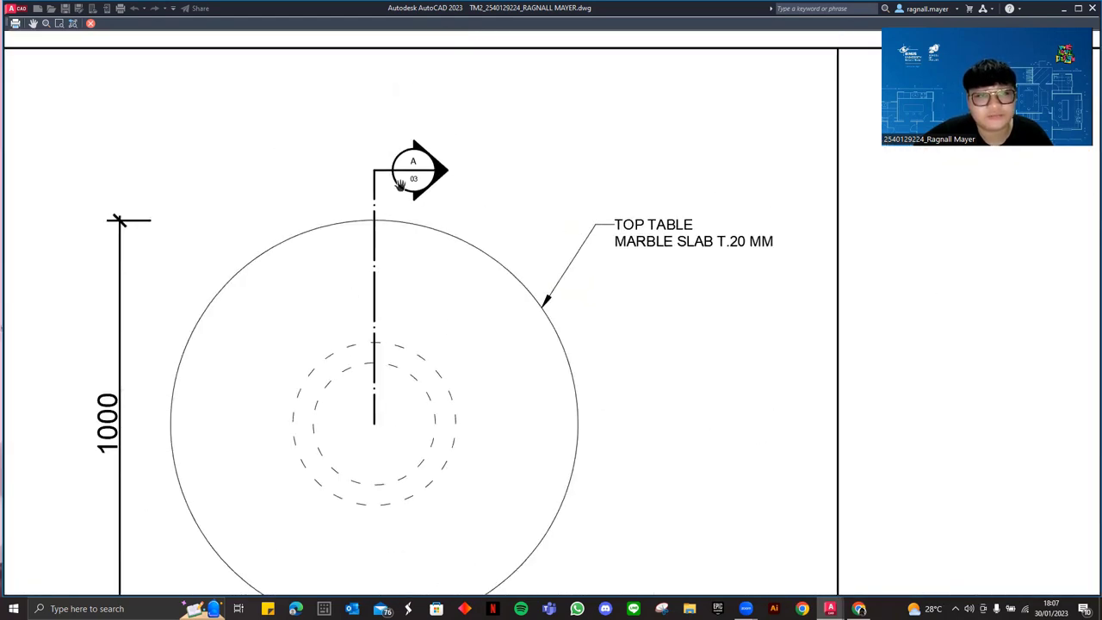
scroll(401, 184, up, 2)
scroll(425, 199, down, 2)
middle_drag(546, 330, 595, 166)
scroll(575, 249, down, 4)
drag(579, 395, 473, 238)
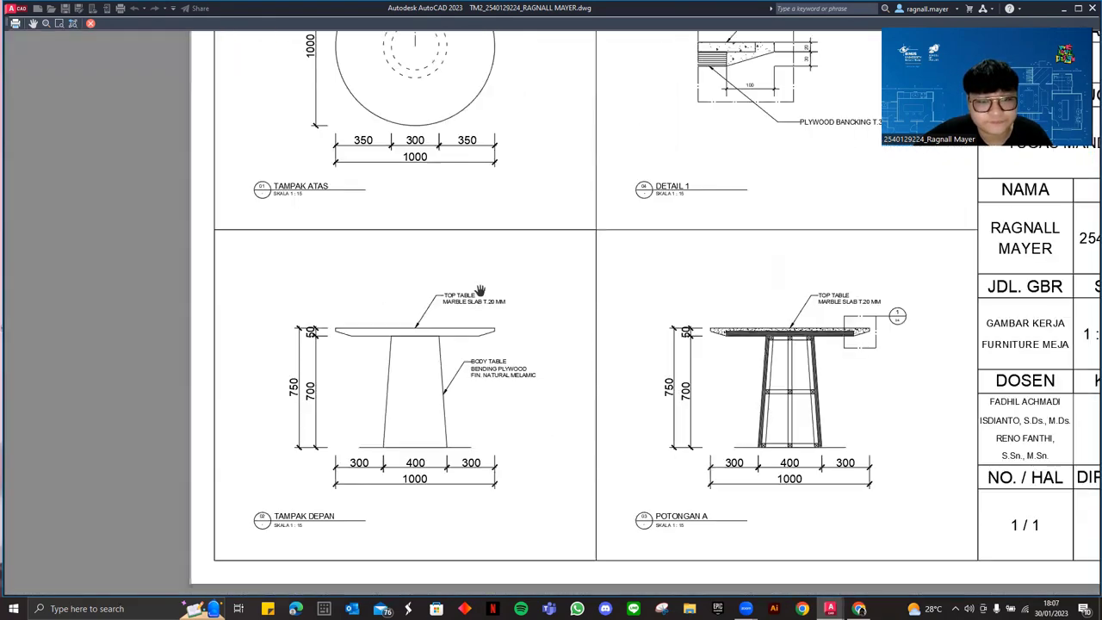
scroll(431, 376, up, 3)
scroll(445, 401, down, 1)
scroll(747, 282, down, 4)
drag(737, 146, 602, 281)
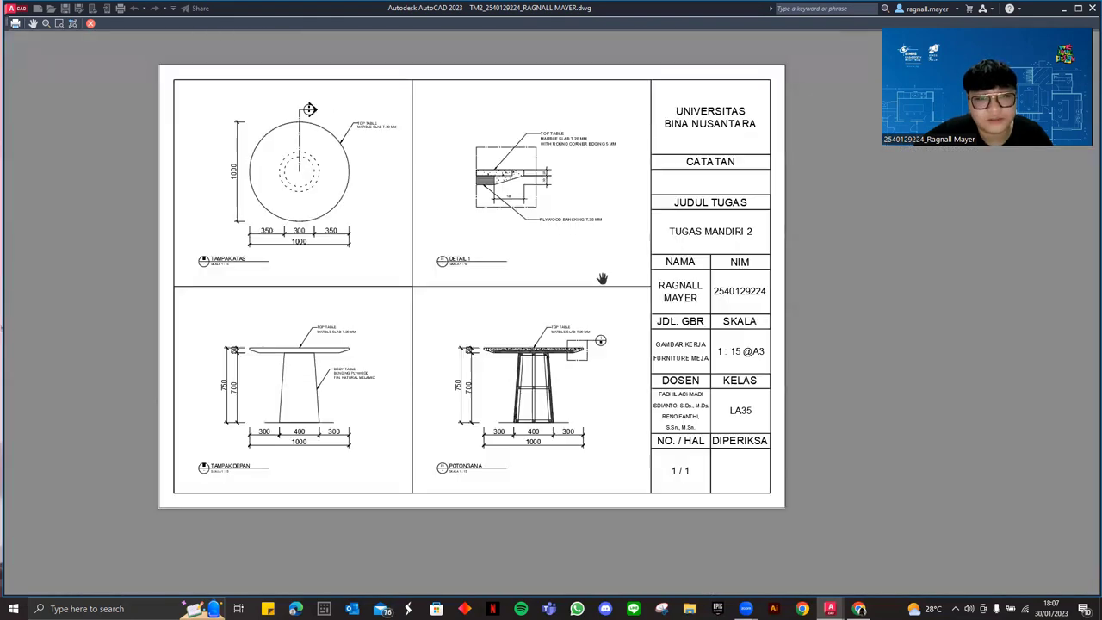
scroll(512, 166, up, 1)
scroll(571, 171, up, 1)
drag(571, 172, 505, 246)
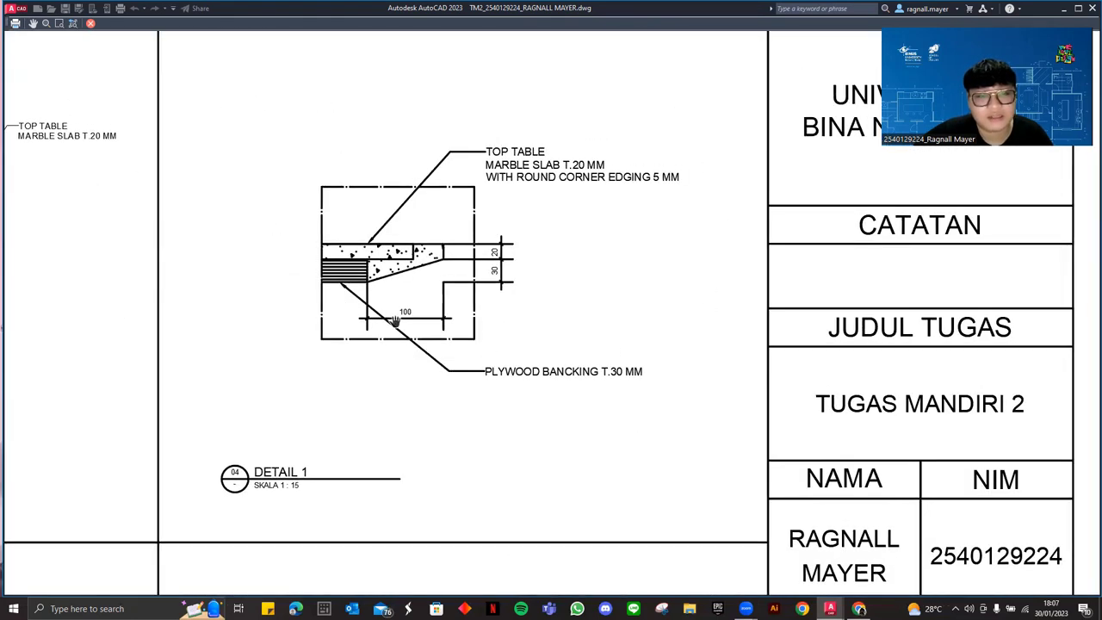
scroll(409, 320, down, 2)
drag(431, 295, 453, 286)
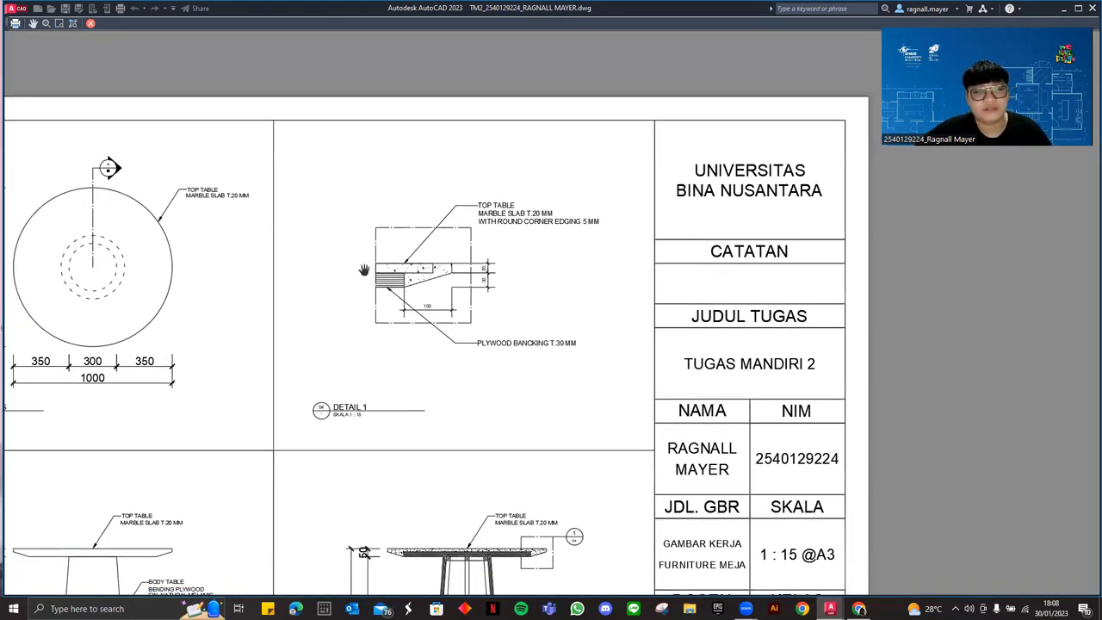